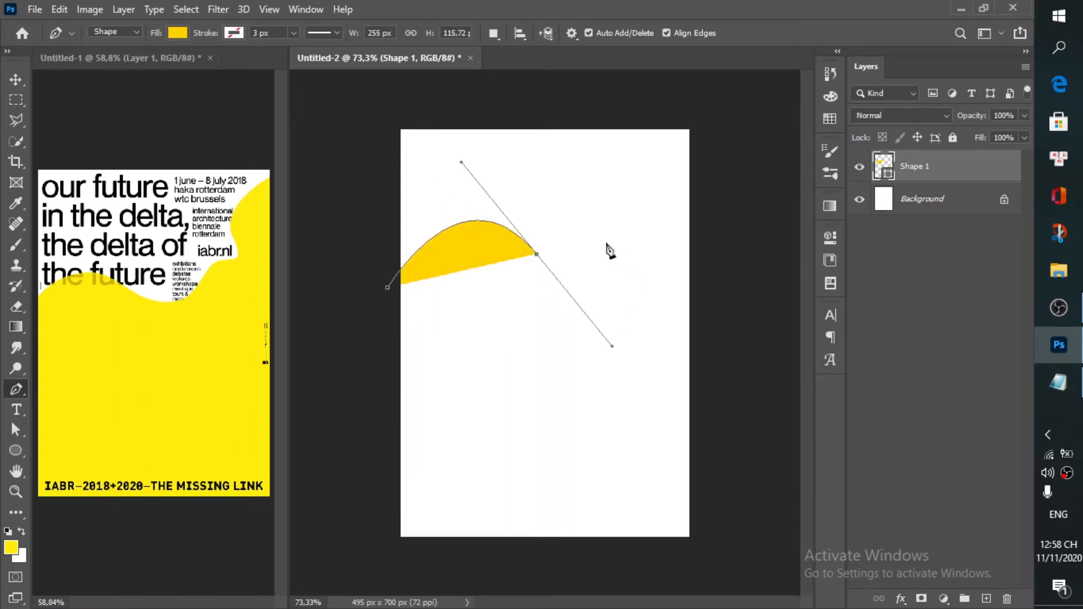
pyautogui.moveTo(607, 238); pyautogui.dragTo(601, 204)
pyautogui.hotkey('ctrl', 'z')
pyautogui.hotkey('ctrl', 'z')
# - Remove the last anchor's forward handle and continue the wavy edge with three curved anchors, dipping and rising toward the page's upper right
pyautogui.click(538, 256)
pyautogui.moveTo(599, 232); pyautogui.dragTo(609, 191)
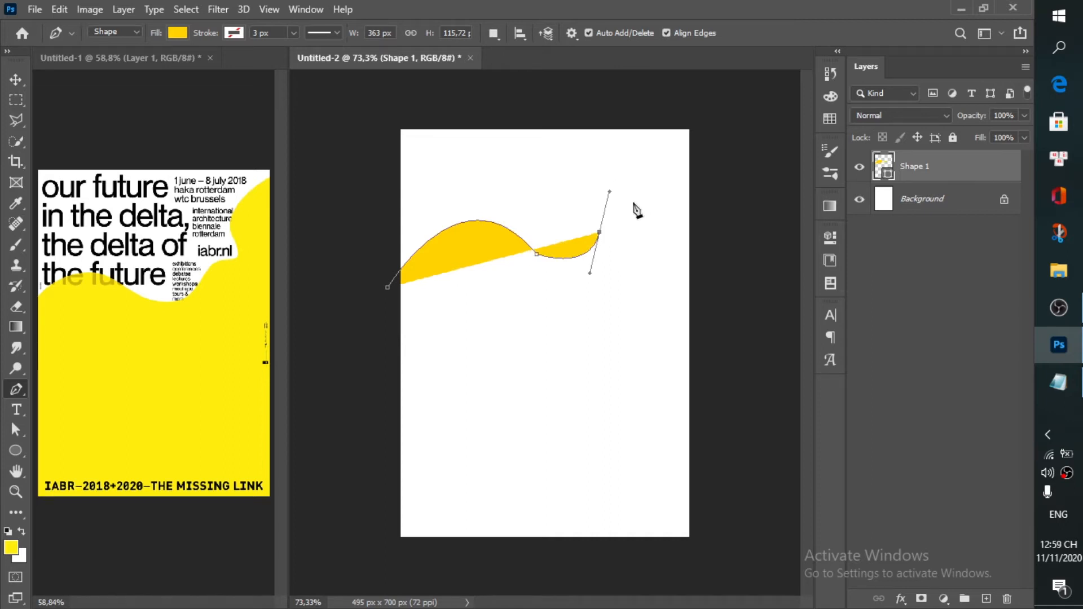
pyautogui.moveTo(624, 200); pyautogui.dragTo(634, 202)
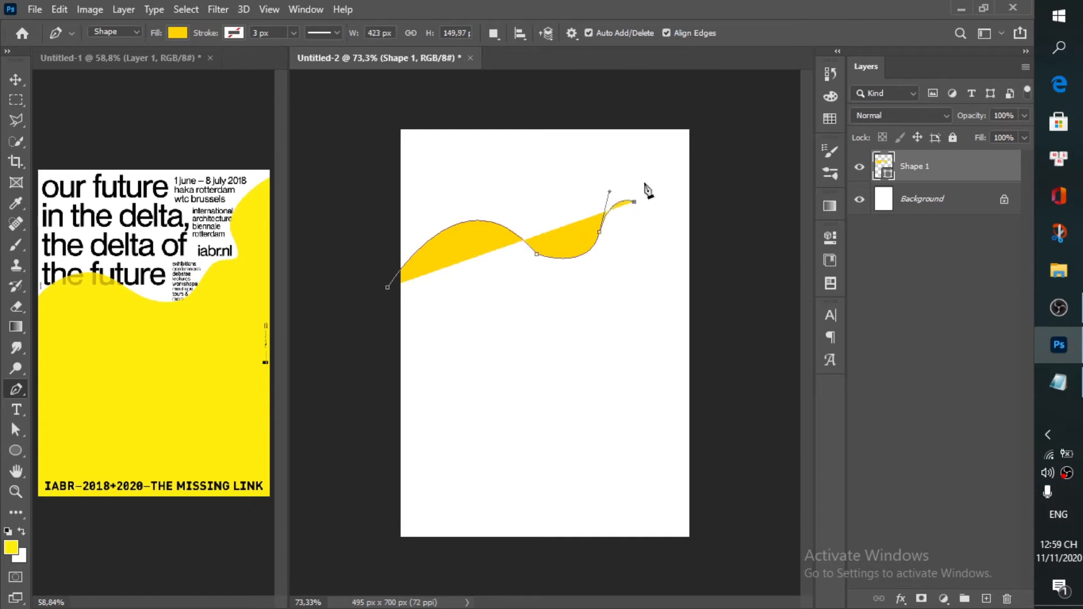
pyautogui.moveTo(639, 174); pyautogui.dragTo(621, 147)
pyautogui.moveTo(710, 139); pyautogui.dragTo(739, 172)
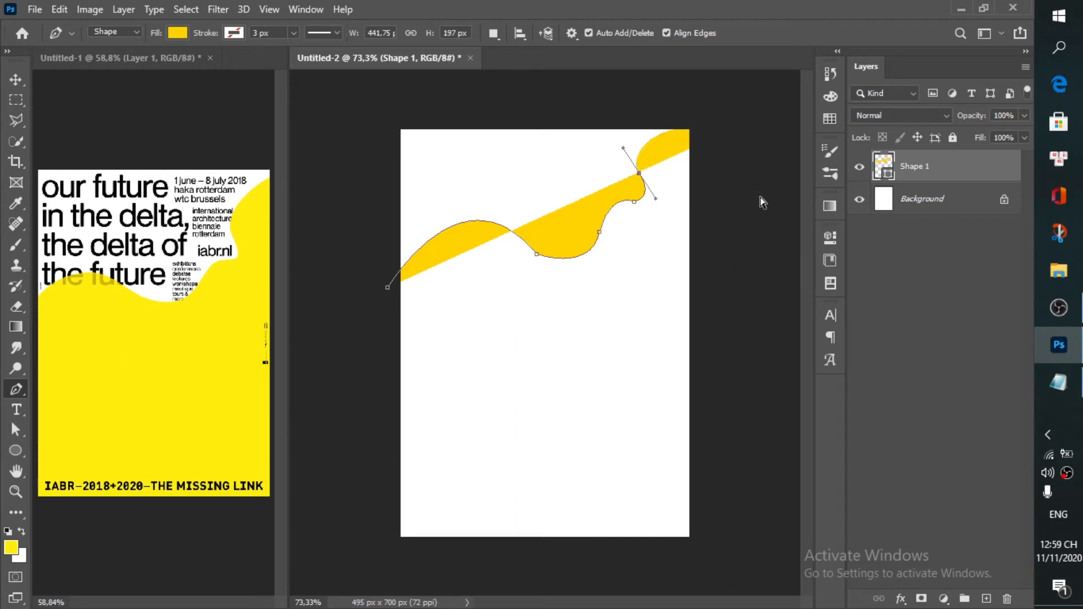
pyautogui.hotkey('ctrl', 'z')
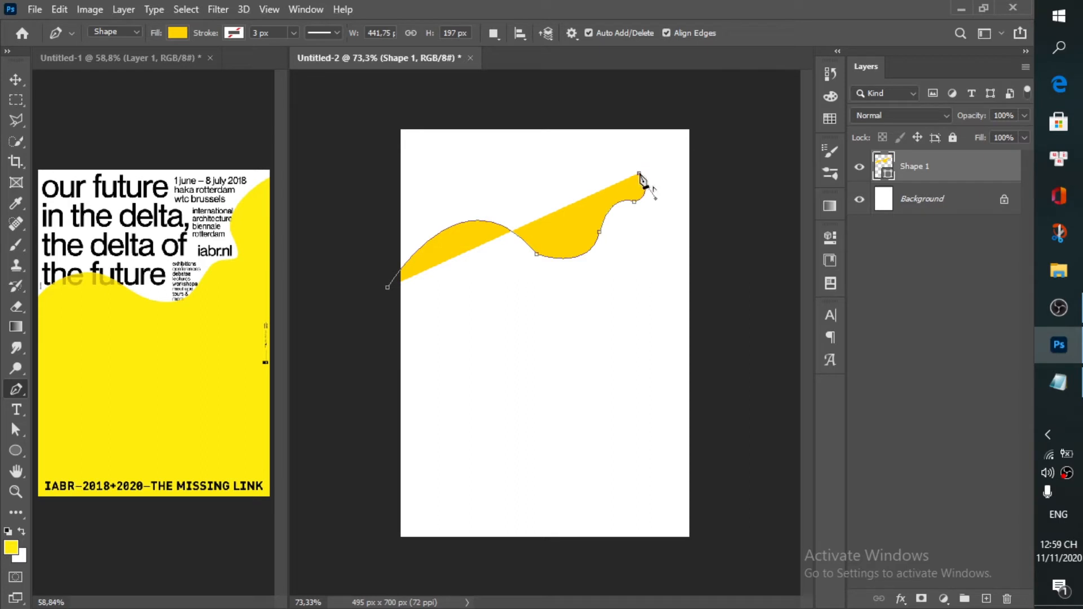
pyautogui.moveTo(716, 151); pyautogui.dragTo(803, 187)
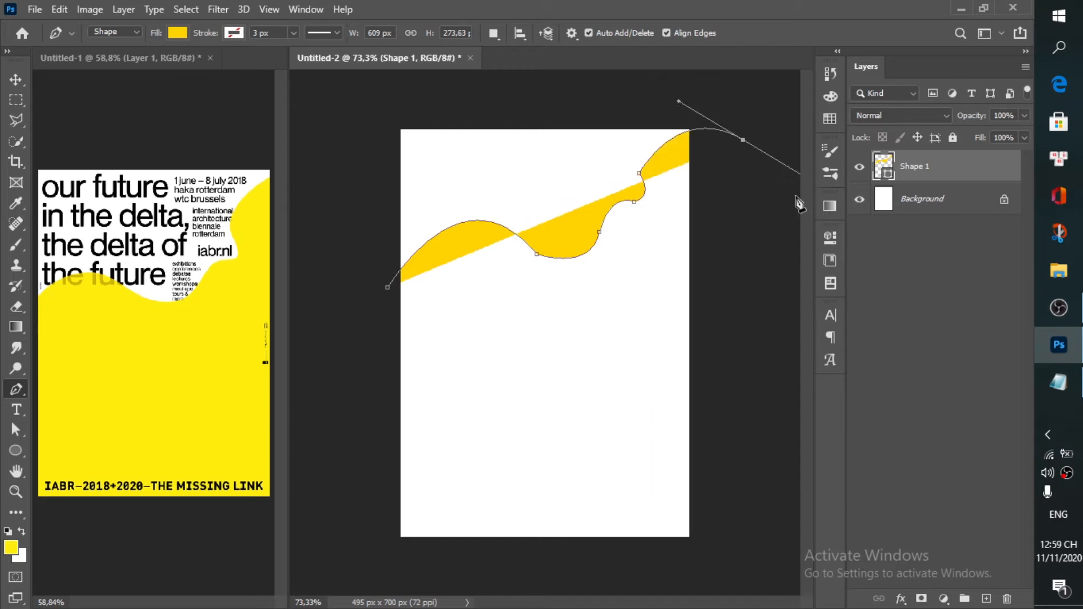
pyautogui.hotkey('ctrl', 'z')
# - Curve the path past the page's upper-right corner, close it around the lower corners, and deselect the finished shape
pyautogui.moveTo(708, 136); pyautogui.dragTo(807, 160)
pyautogui.click(707, 568)
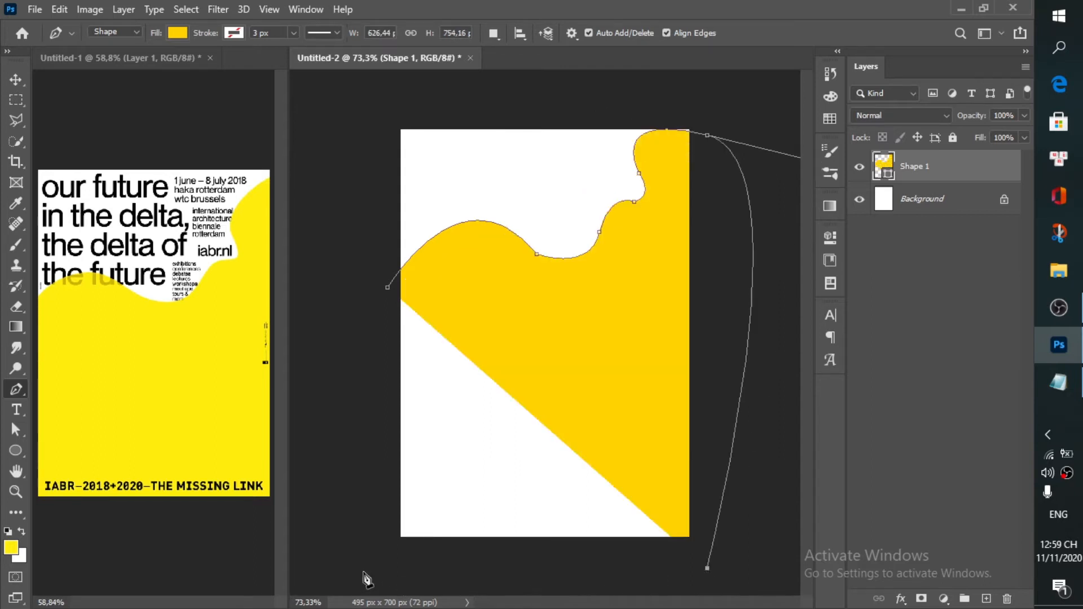
pyautogui.click(355, 561)
pyautogui.click(387, 288)
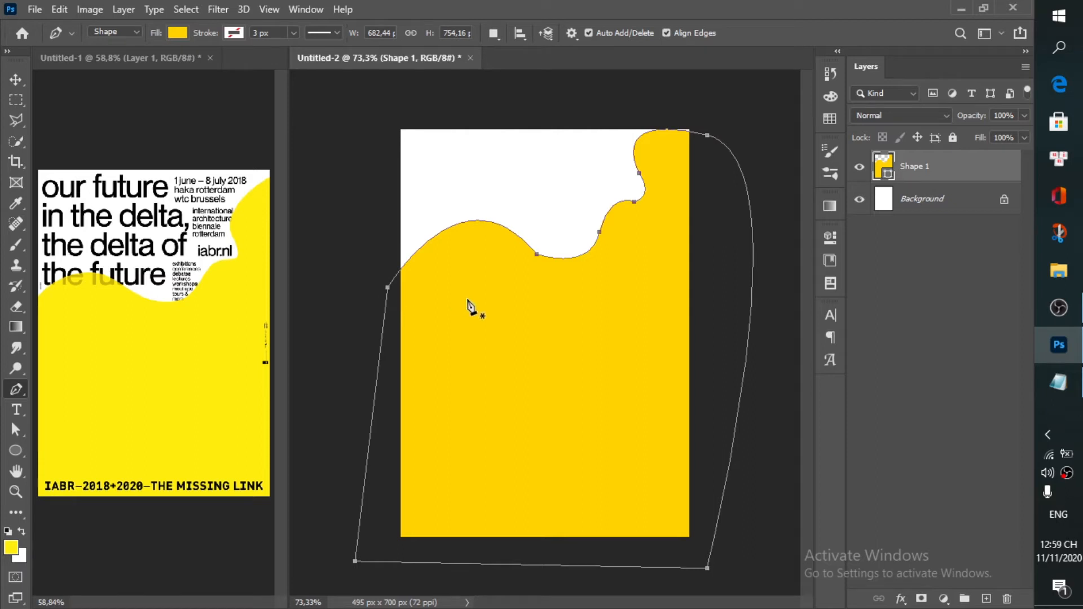
pyautogui.press('v')
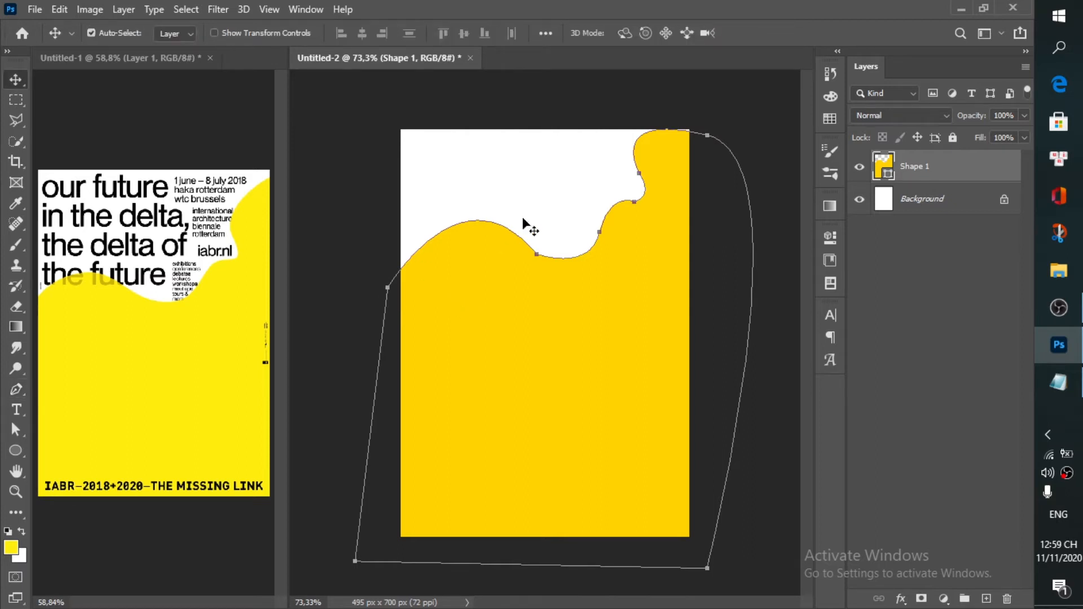
pyautogui.click(536, 212)
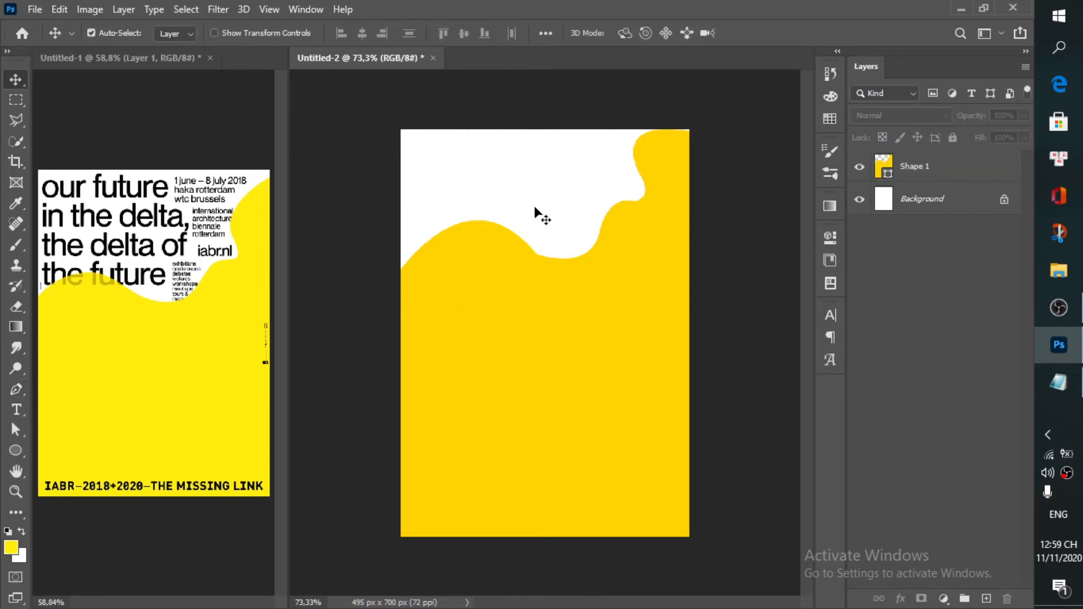
pyautogui.click(506, 365)
pyautogui.press('i')
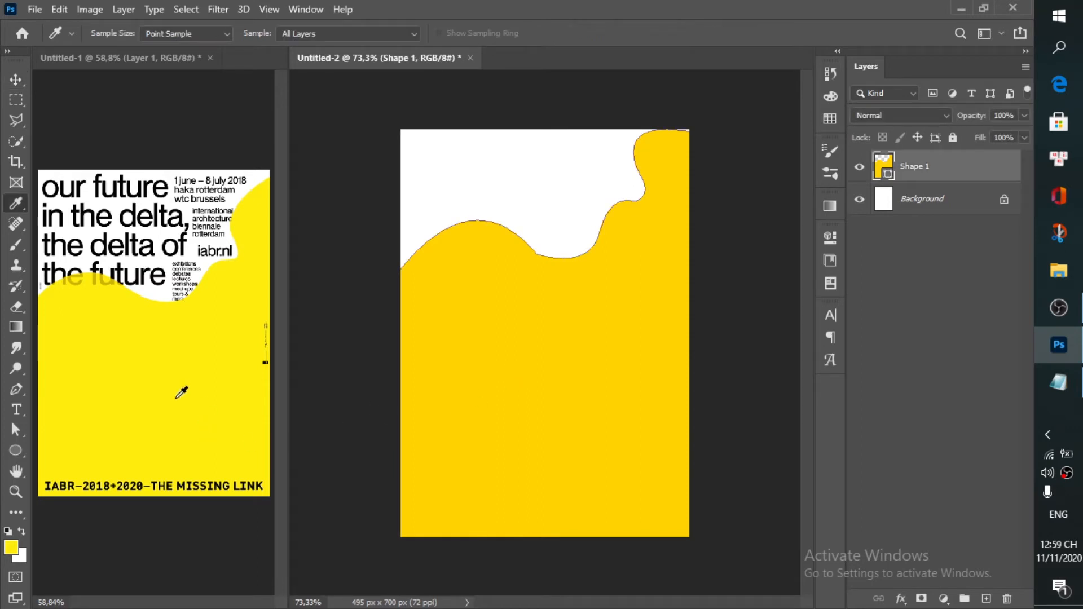
pyautogui.press('v')
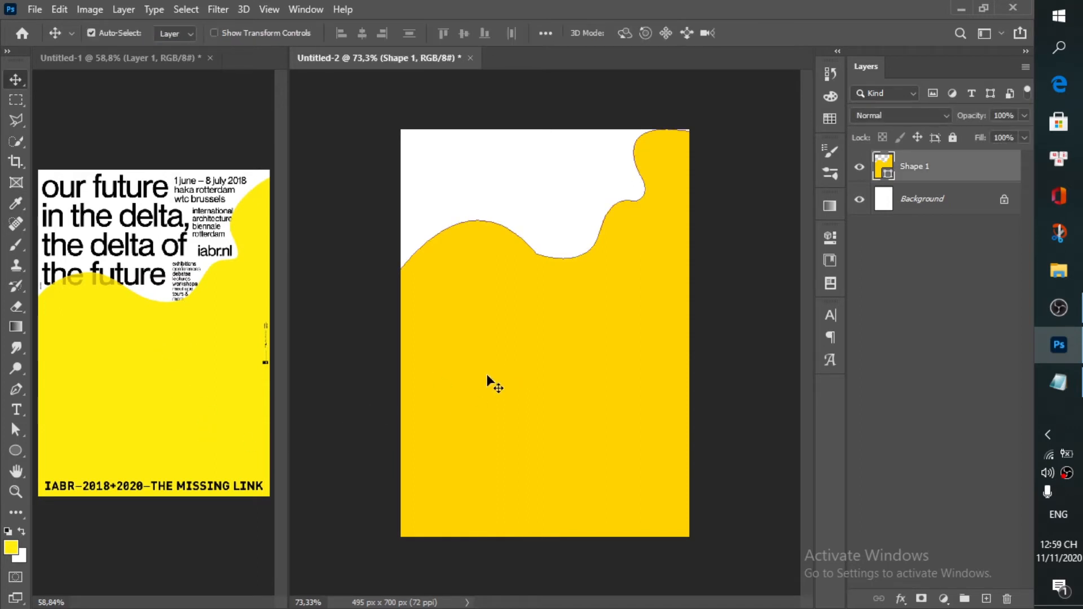
pyautogui.keyDown('ctrl'); pyautogui.click(883, 168); pyautogui.keyUp('ctrl')
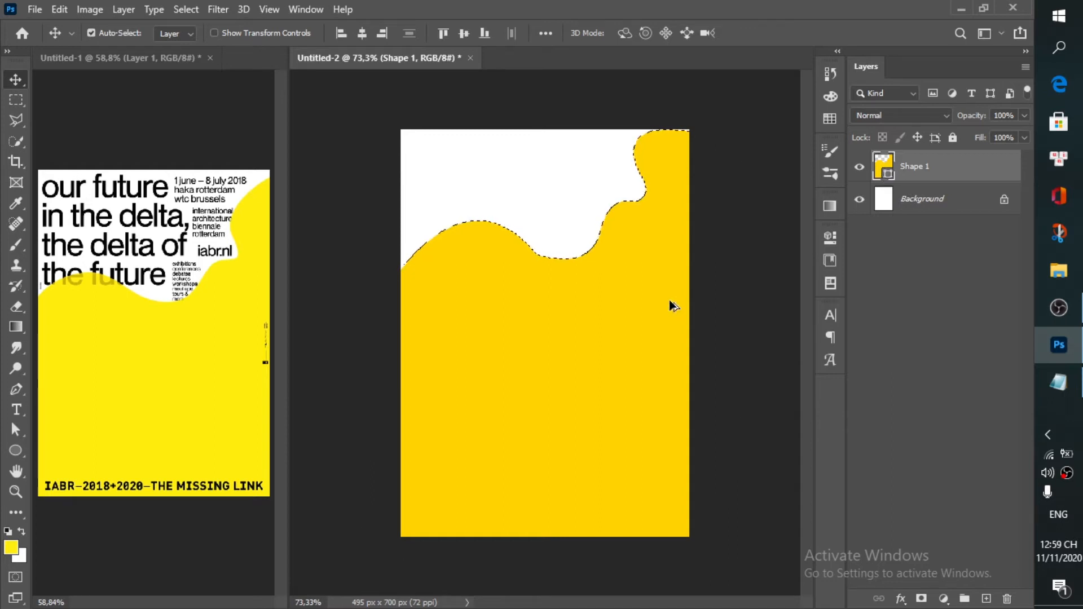
pyautogui.hotkey('ctrl', 'd')
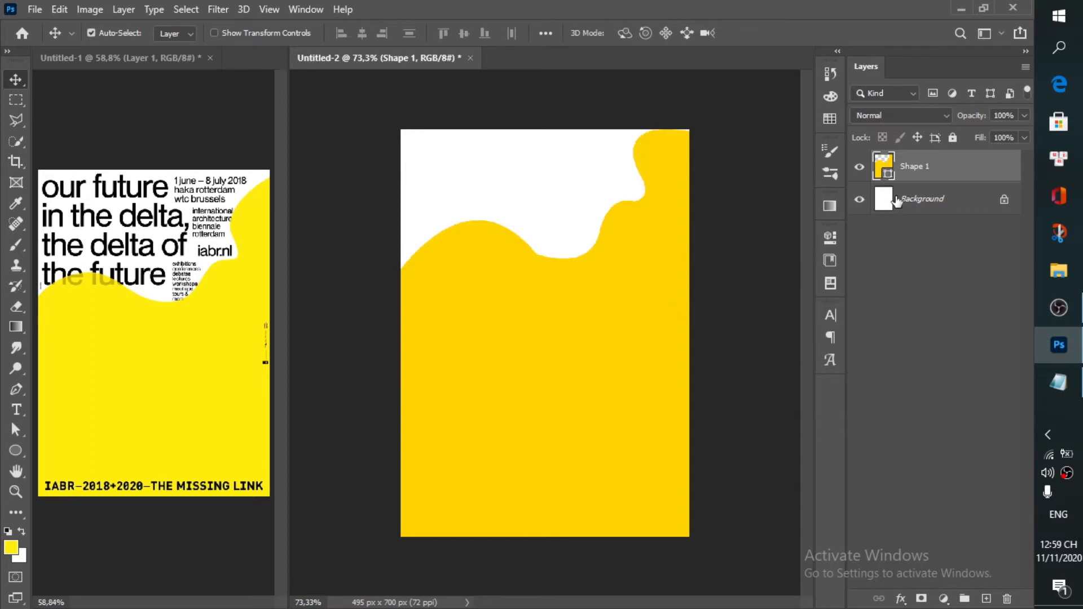
# - Rasterize the Shape 1 layer, load its outline as a selection, and fill it with the bright yellow foreground colour
pyautogui.rightClick(961, 169)
pyautogui.click(907, 250)
pyautogui.keyDown('ctrl'); pyautogui.click(890, 169); pyautogui.keyUp('ctrl')
pyautogui.hotkey('alt', 'BackSpace')
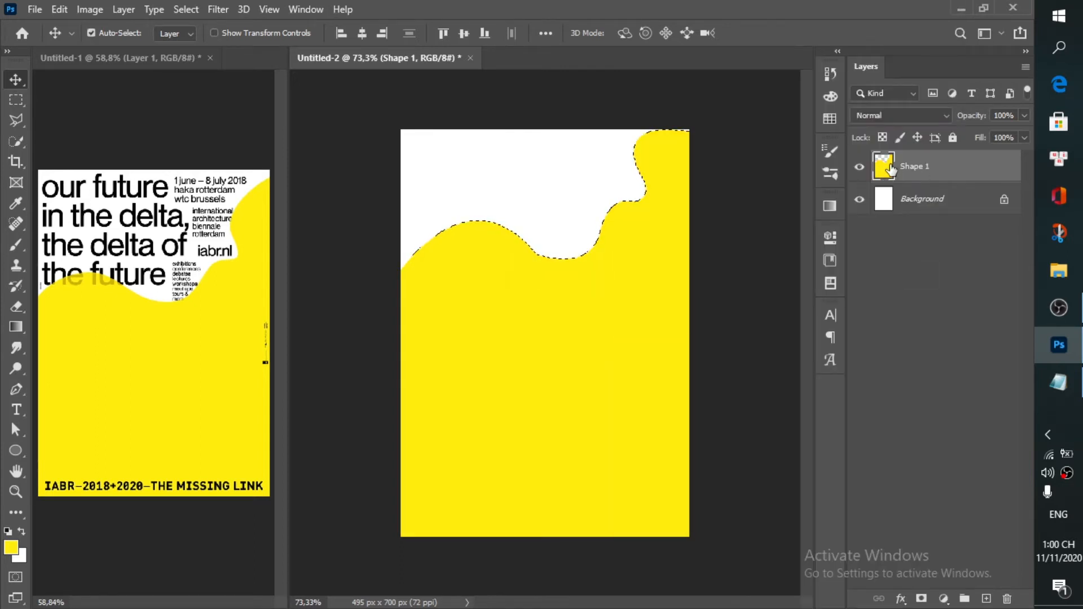
pyautogui.hotkey('ctrl', '-')
pyautogui.hotkey('ctrl', '0')
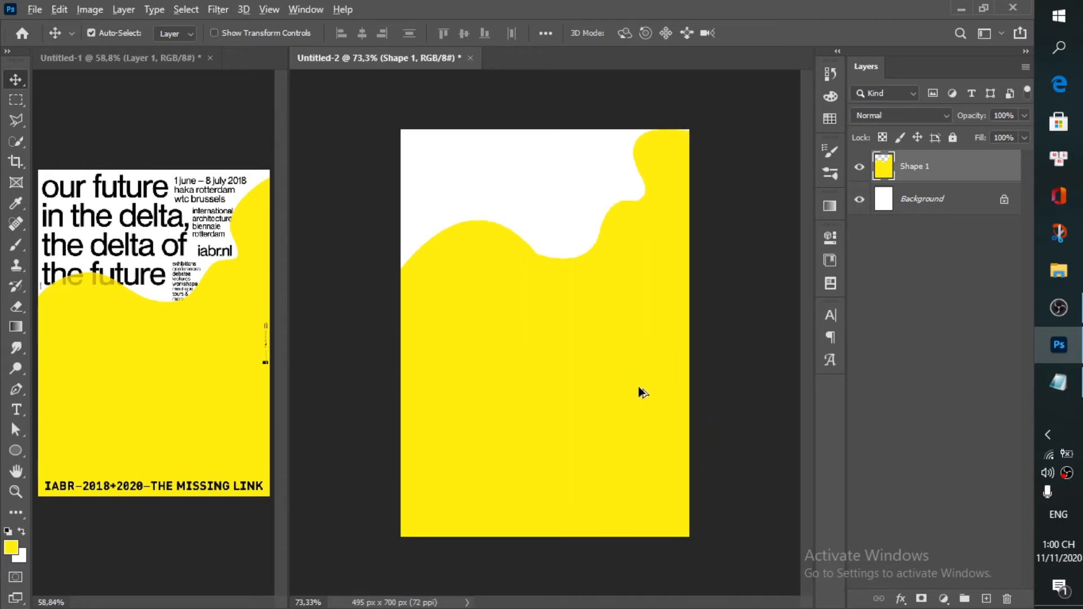
pyautogui.scroll(1, 637, 392)
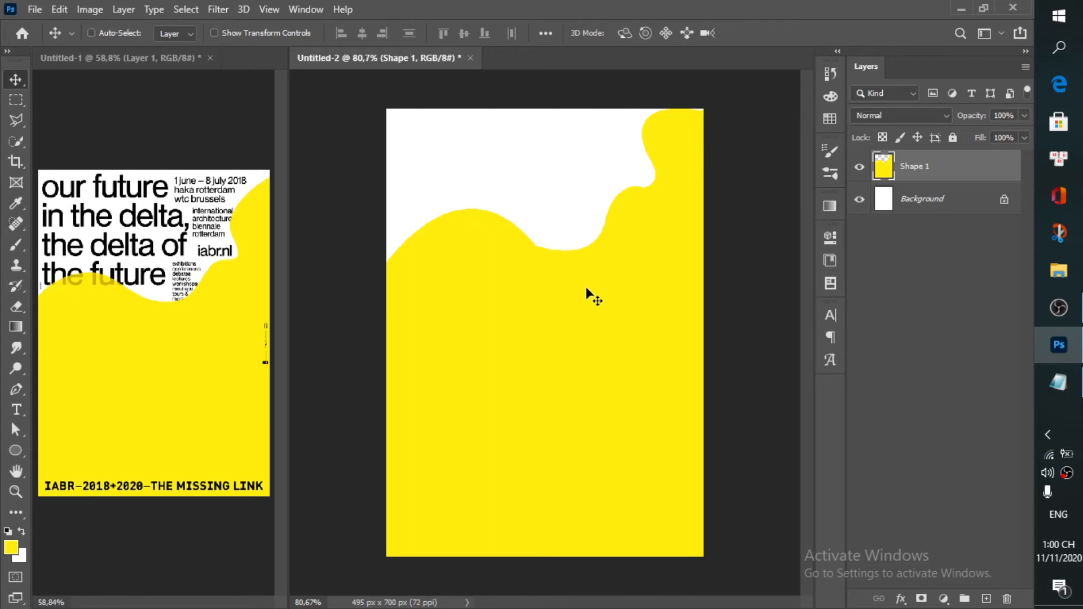
pyautogui.hotkey('ctrl', 't')
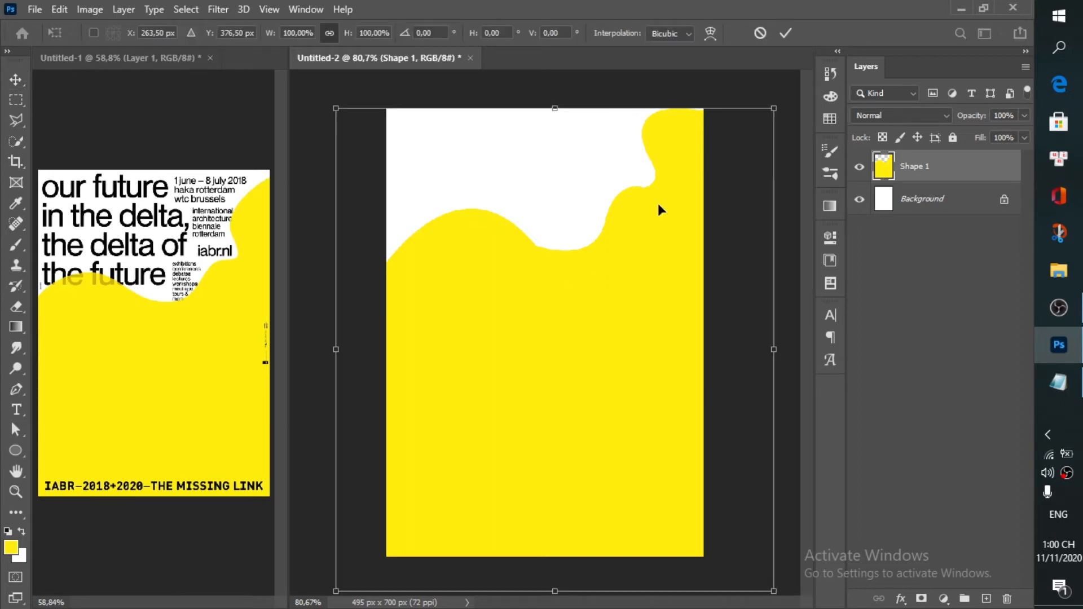
pyautogui.click(788, 32)
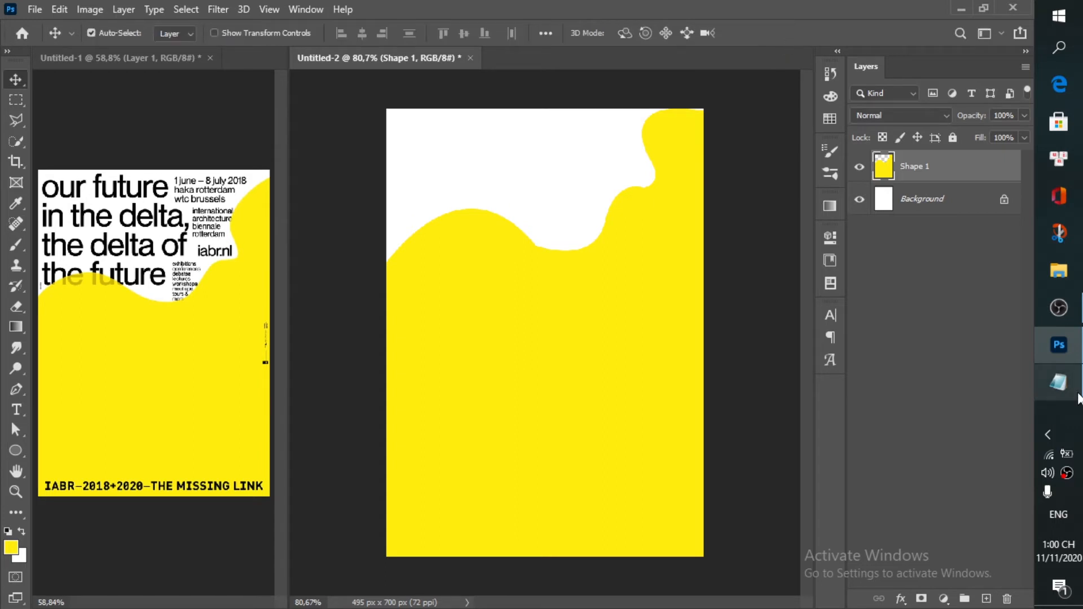
# - Switch to the lyric file in Notepad and copy its four-line headline from "our future" to "the future"
pyautogui.click(1059, 383)
pyautogui.scroll(2, 361, 296)
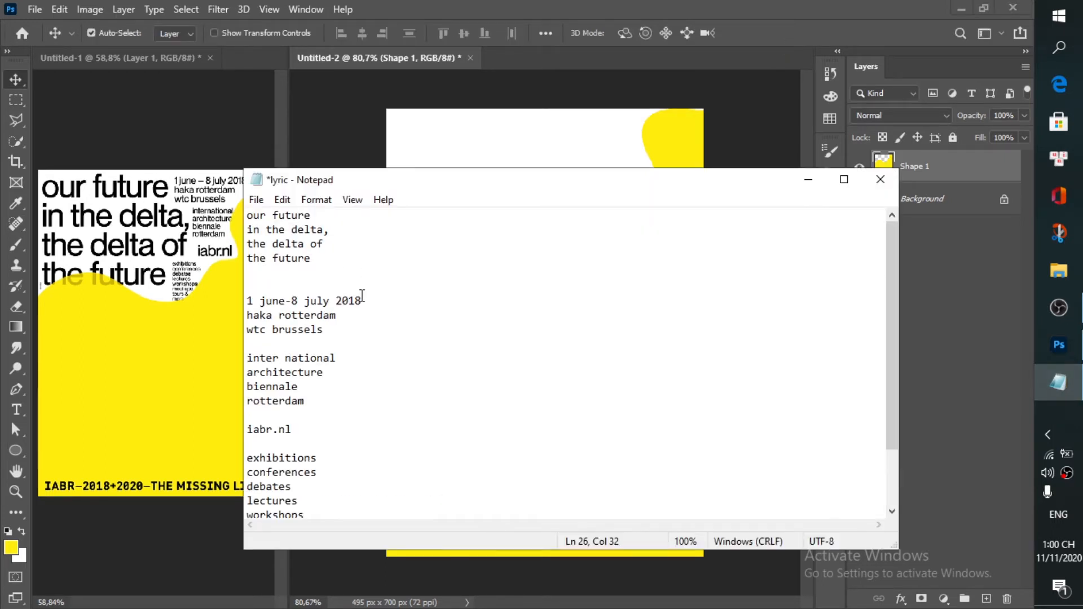
pyautogui.moveTo(338, 259); pyautogui.dragTo(221, 197)
pyautogui.hotkey('ctrl', 'c')
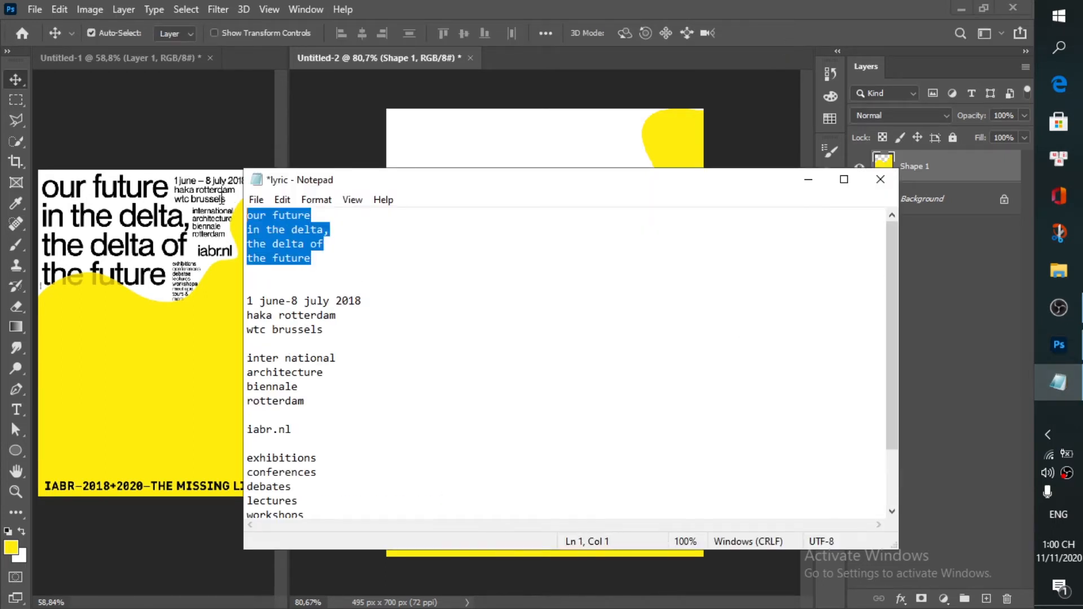
# - Return to Photoshop and paste the headline as new text at the page's upper-left corner, layered between Background and Shape 1
pyautogui.click(420, 157)
pyautogui.press('t')
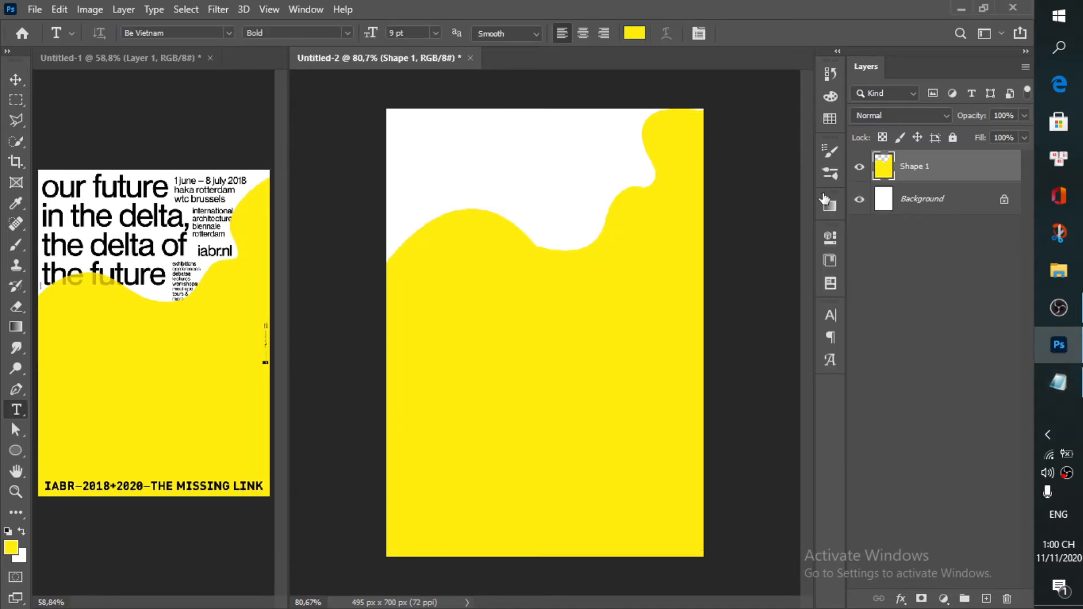
pyautogui.click(910, 213)
pyautogui.click(394, 121)
pyautogui.hotkey('ctrl', 'v')
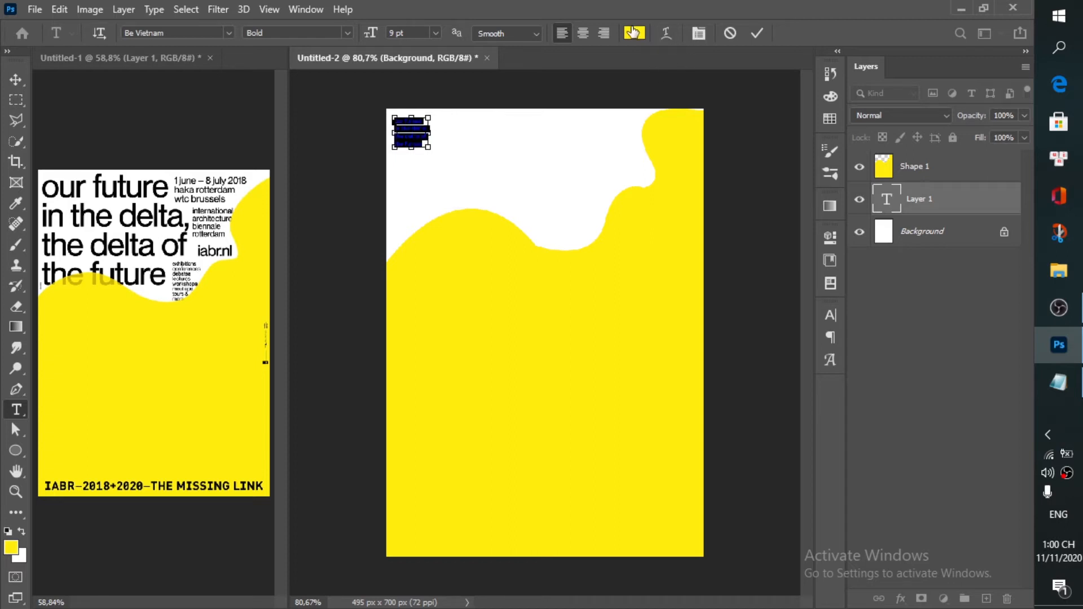
# - Colour the headline text black (000000) and enlarge it to about 46 pt
pyautogui.click(641, 32)
pyautogui.moveTo(638, 333); pyautogui.dragTo(547, 534)
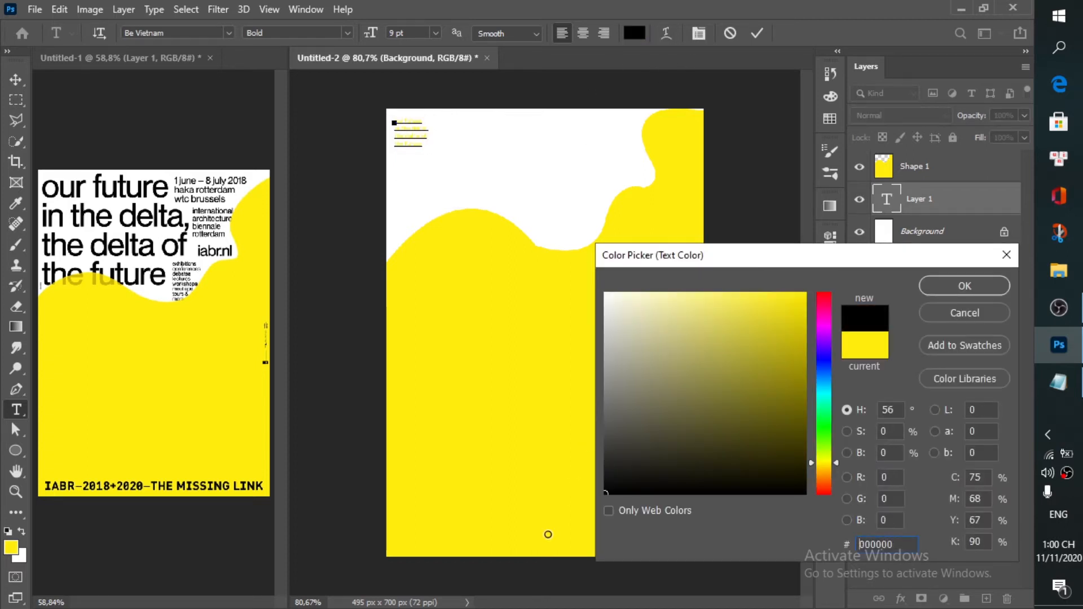
pyautogui.click(931, 292)
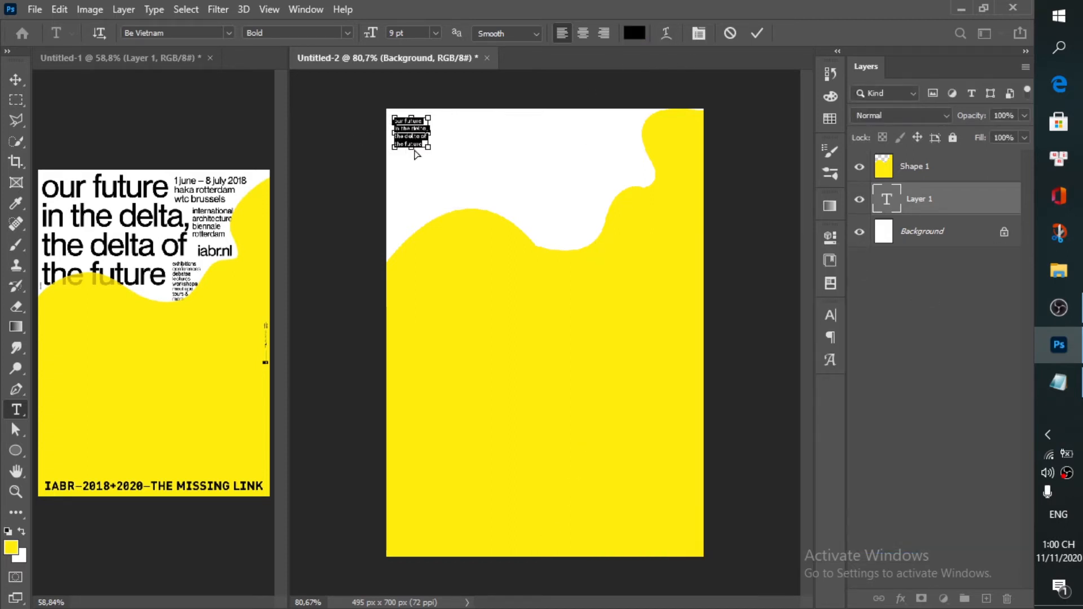
pyautogui.moveTo(433, 148); pyautogui.dragTo(551, 301)
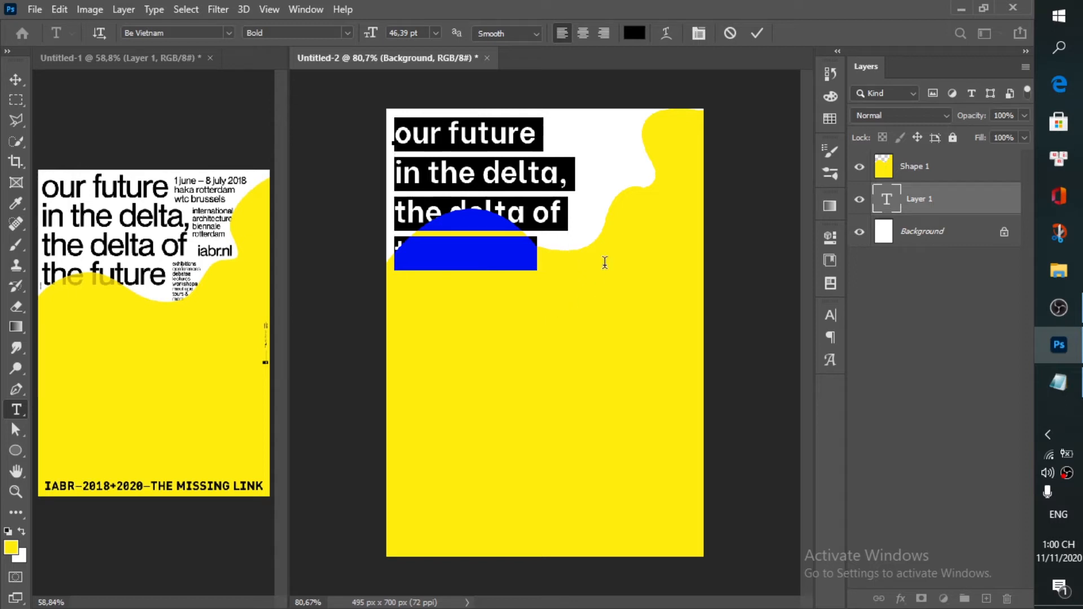
pyautogui.click(756, 34)
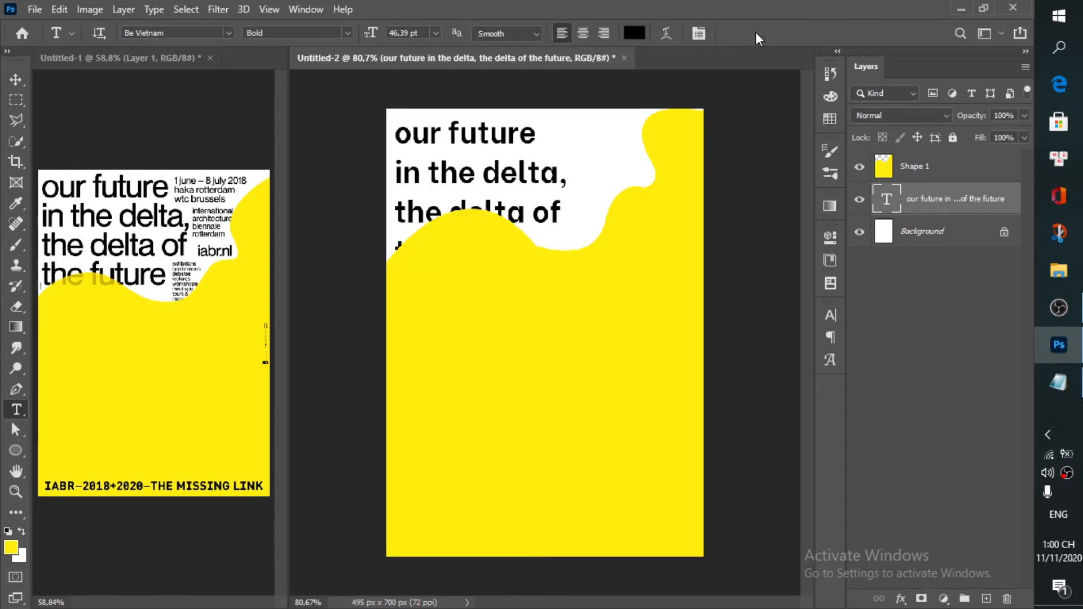
# - Move the yellow wave shape slightly down and left to expose more of the headline
pyautogui.press('v')
pyautogui.click(671, 263)
pyautogui.moveTo(671, 263); pyautogui.dragTo(661, 295)
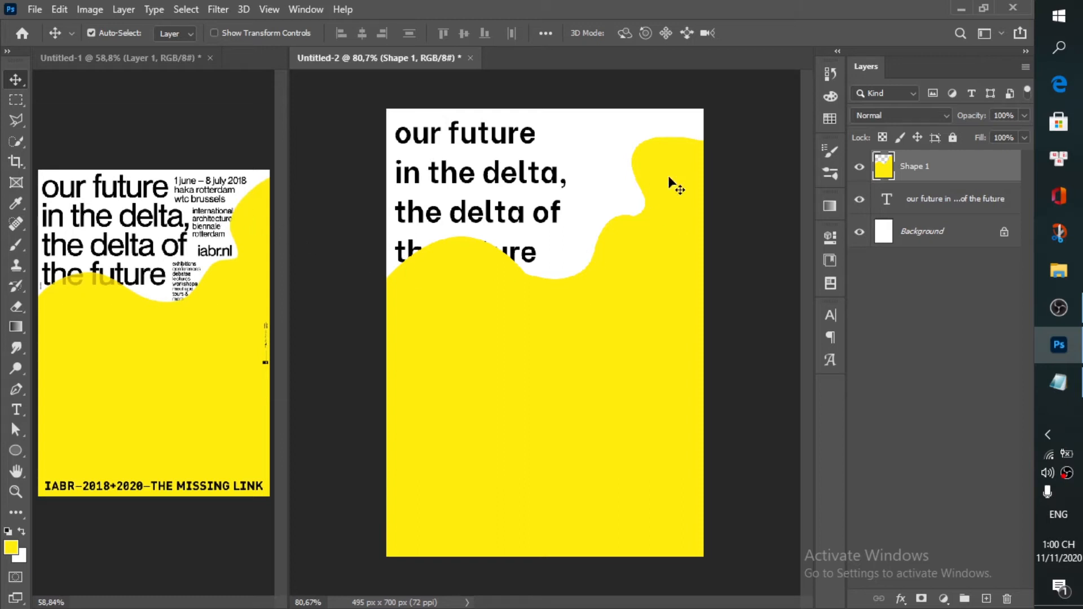
# - Draw a closed curved patch with the Pen tool over the white gap at the page's upper-right corner
pyautogui.press('p')
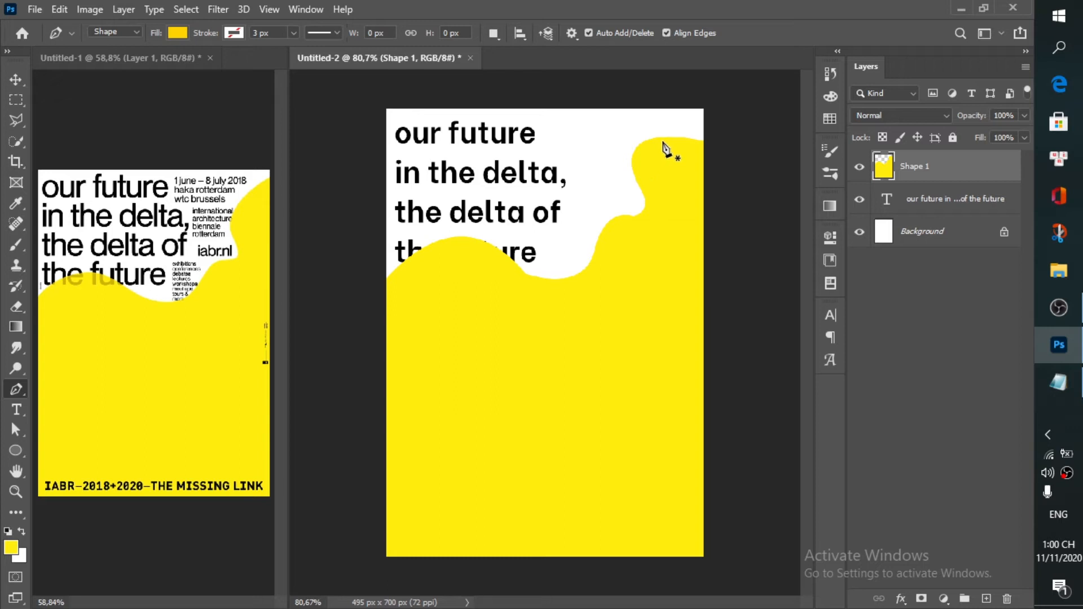
pyautogui.click(663, 141)
pyautogui.moveTo(649, 83); pyautogui.dragTo(619, 71)
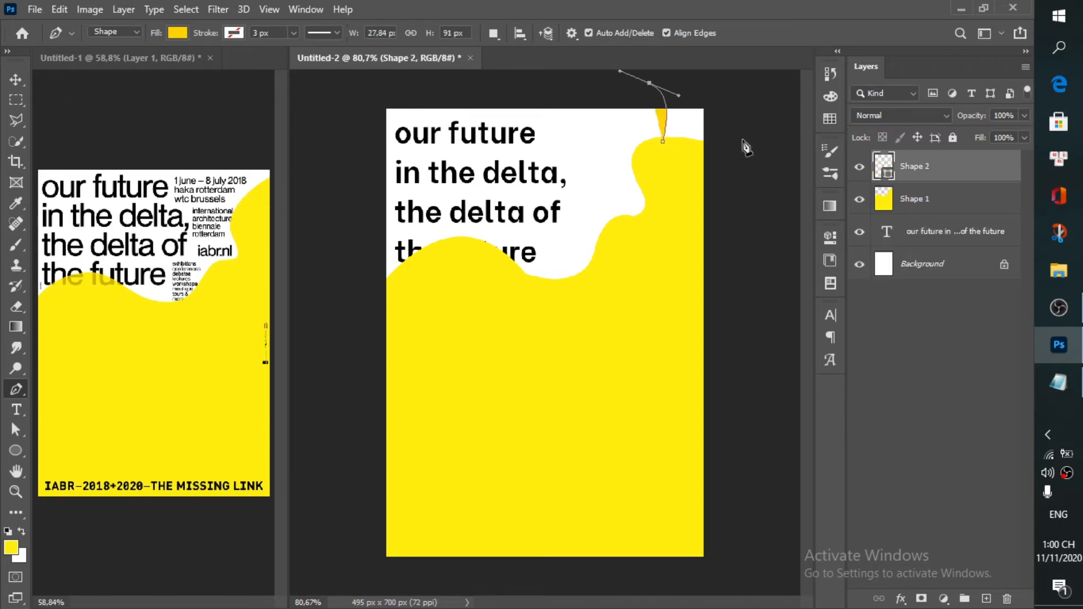
pyautogui.click(743, 139)
pyautogui.hotkey('ctrl', 'z')
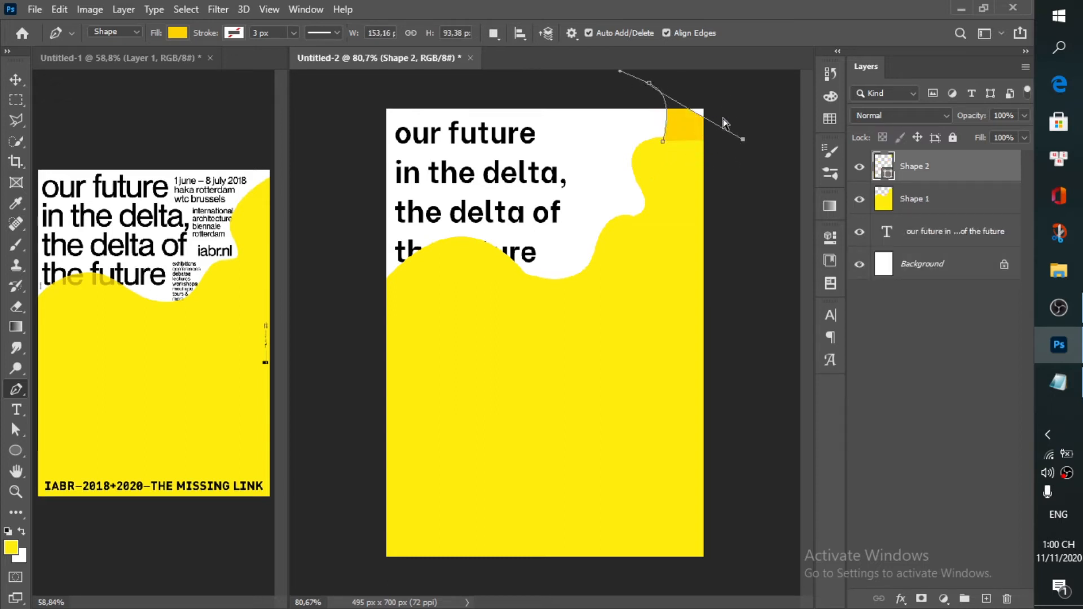
pyautogui.hotkey('ctrl', 'z')
pyautogui.moveTo(730, 142); pyautogui.dragTo(719, 172)
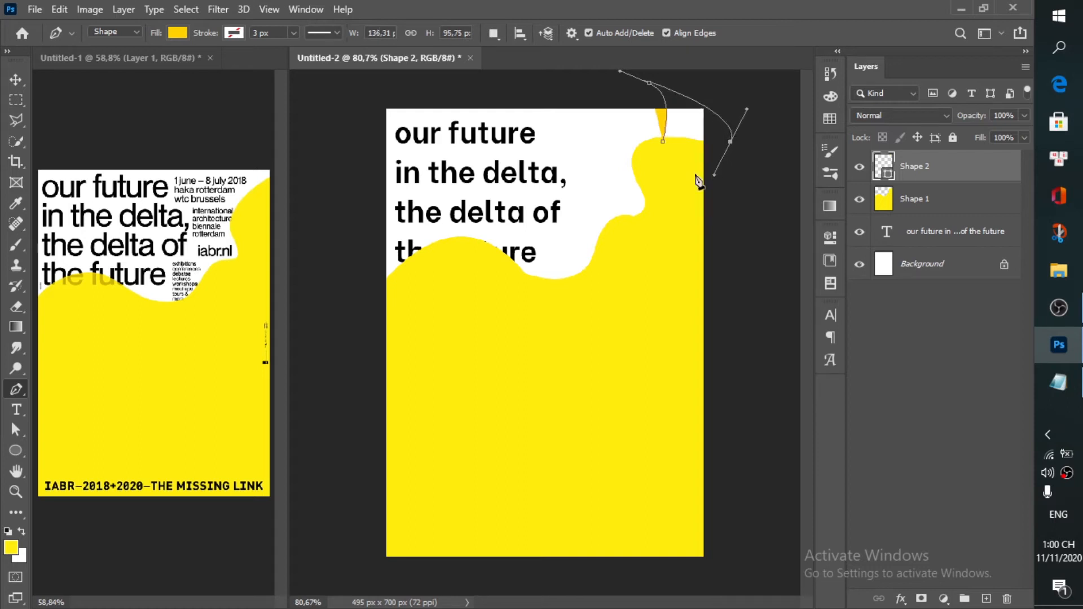
pyautogui.click(663, 142)
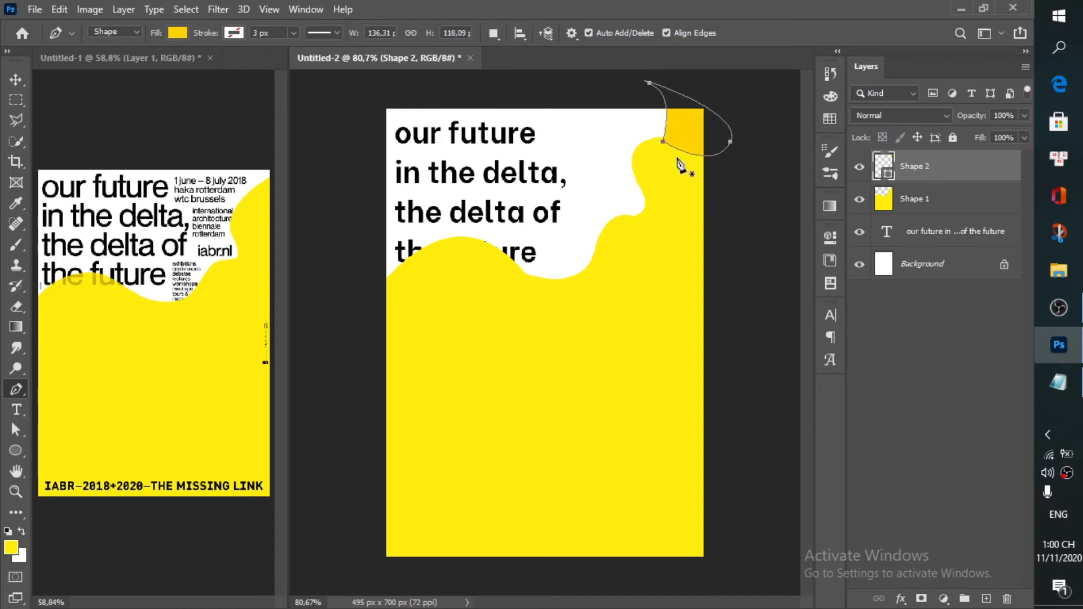
# - Fill the corner patch with the recently used bright yellow that matches the large wave shape
pyautogui.click(177, 33)
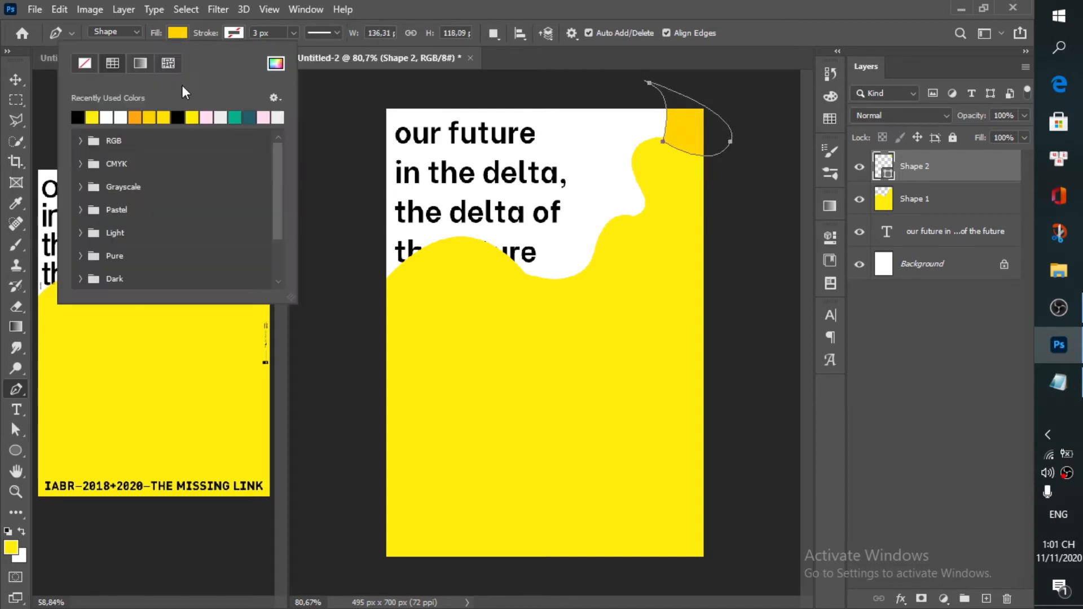
pyautogui.click(93, 116)
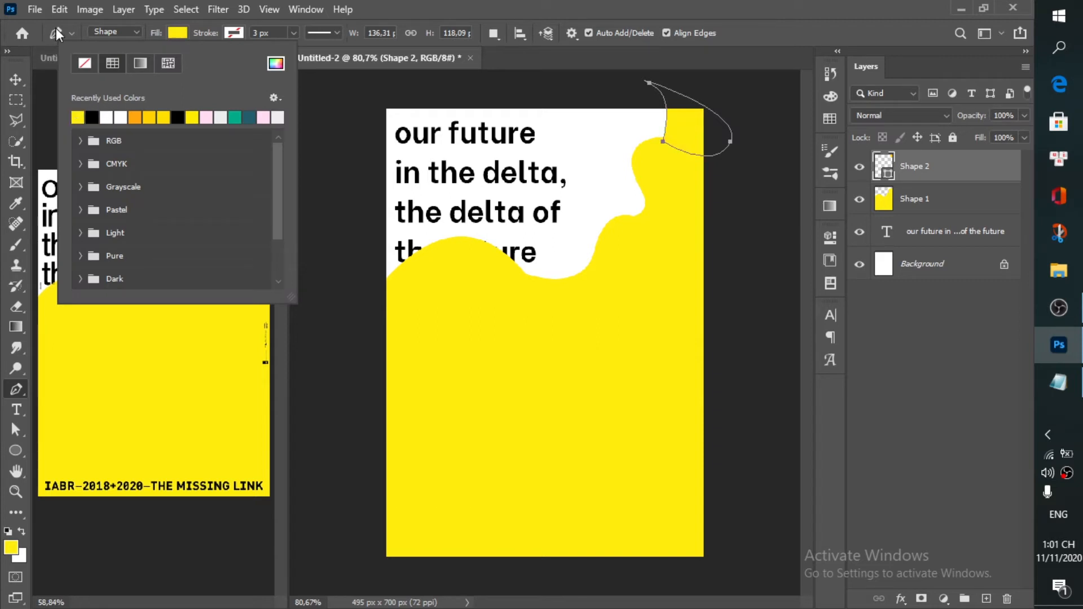
pyautogui.press('Escape')
pyautogui.press('v')
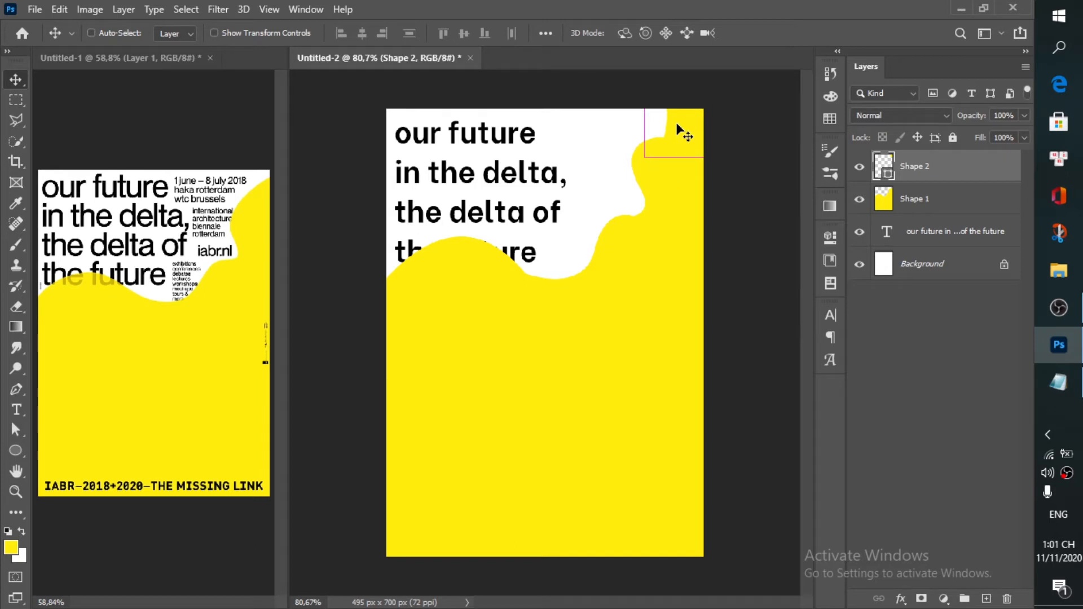
# - Reshape the yellow corner patch by moving its lower-left anchor onto the wave and bending its left edge inward with the curve handle
pyautogui.hotkey('ctrl', 't')
pyautogui.moveTo(662, 141); pyautogui.dragTo(661, 144)
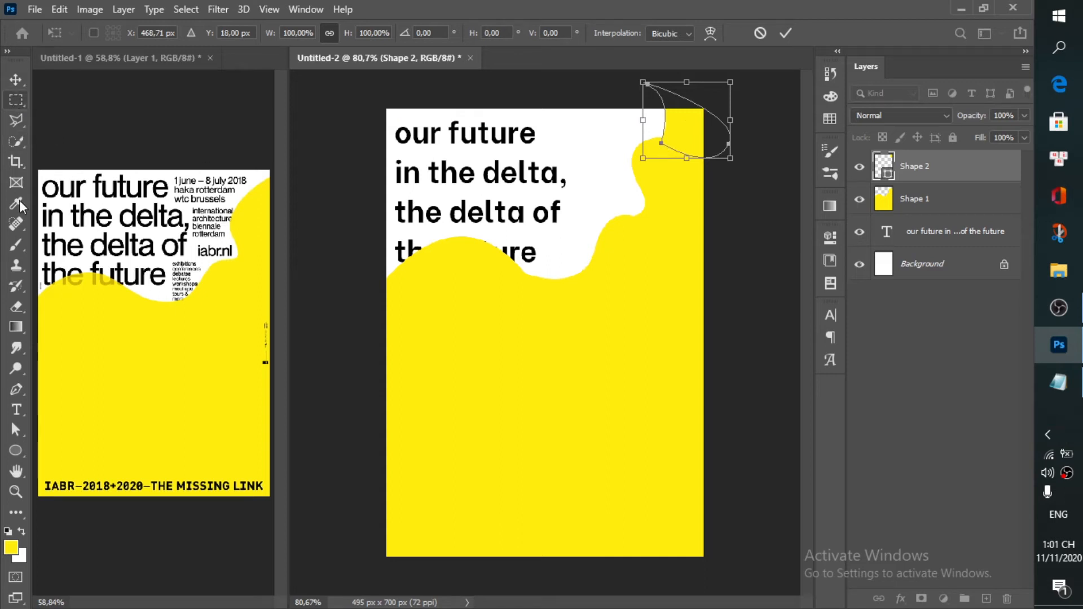
pyautogui.click(16, 430)
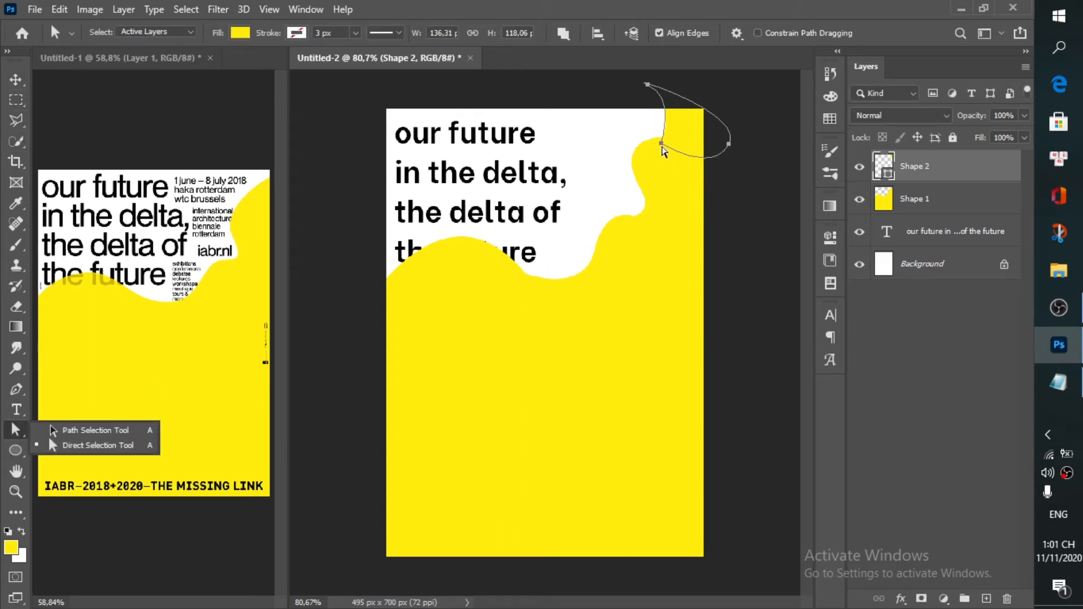
pyautogui.click(663, 144)
pyautogui.moveTo(662, 144); pyautogui.dragTo(648, 149)
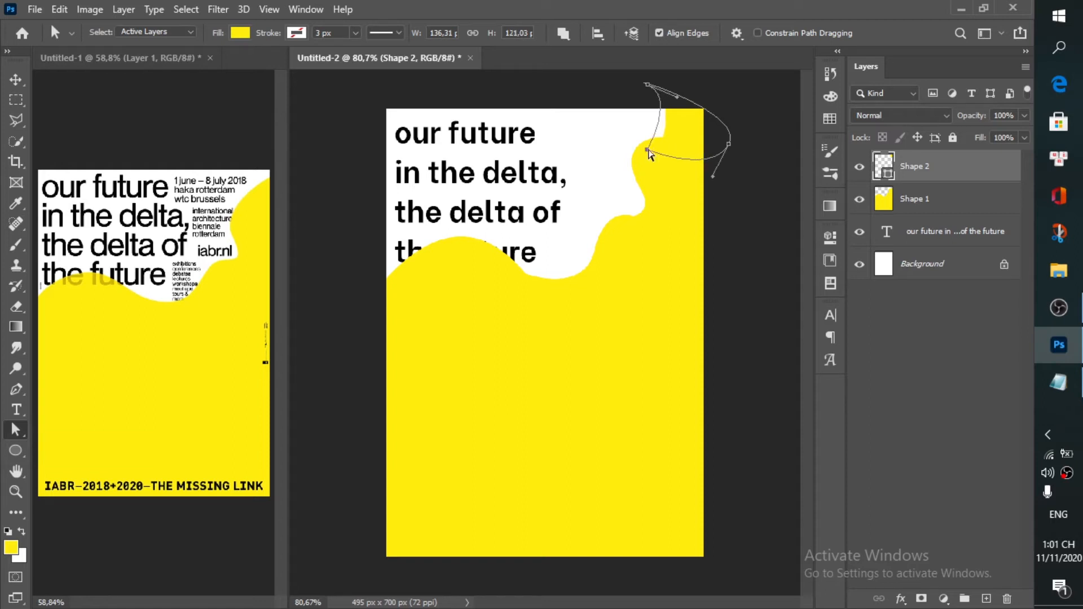
pyautogui.moveTo(678, 100); pyautogui.dragTo(745, 120)
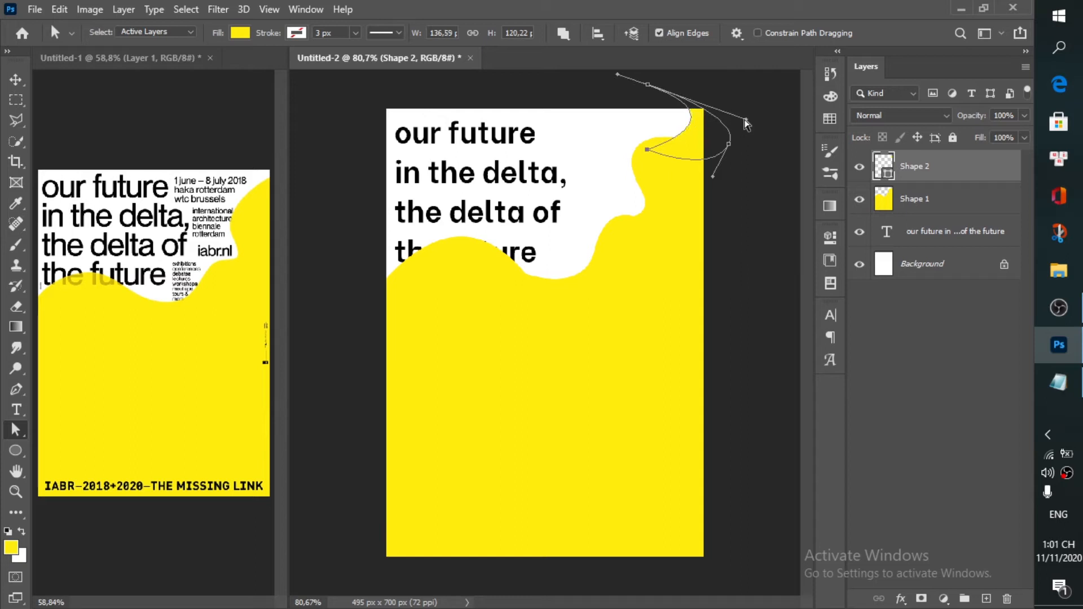
pyautogui.click(768, 156)
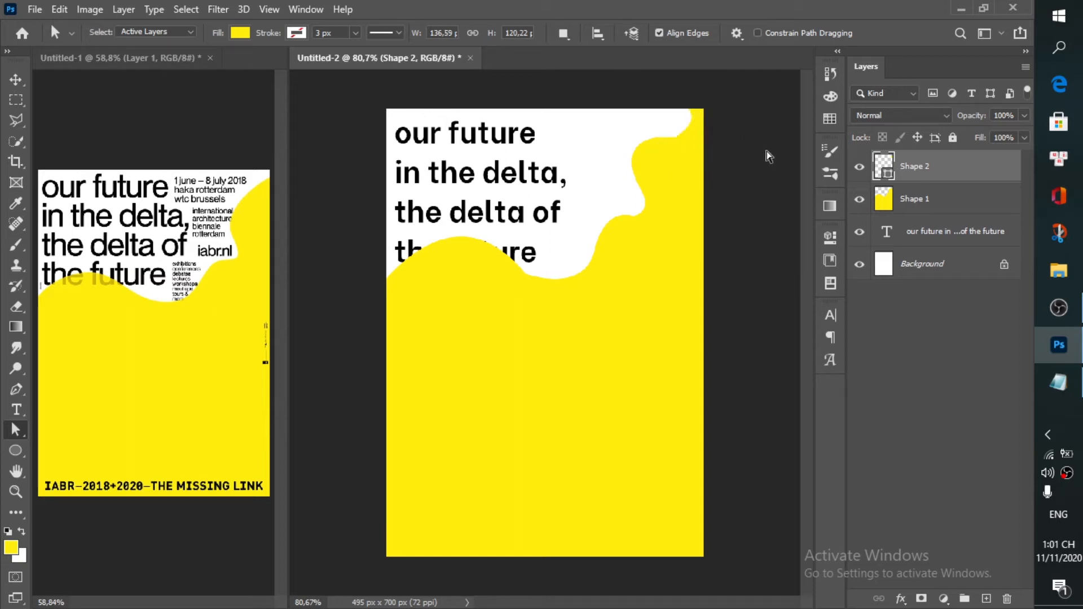
# - Merge the corner patch layer with the large yellow wave shape layer
pyautogui.press('v')
pyautogui.keyDown('shift'); pyautogui.click(968, 203); pyautogui.keyUp('shift')
pyautogui.hotkey('ctrl', 'e')
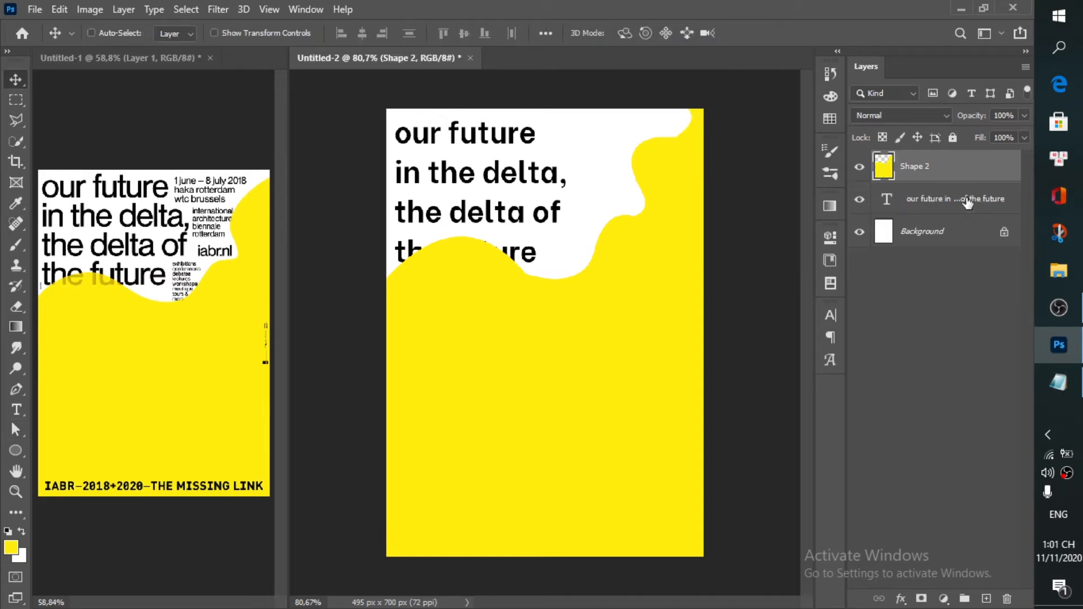
# - Set the headline text to 50 pt and change its font weight to SemiBold
pyautogui.scroll(1, 634, 407)
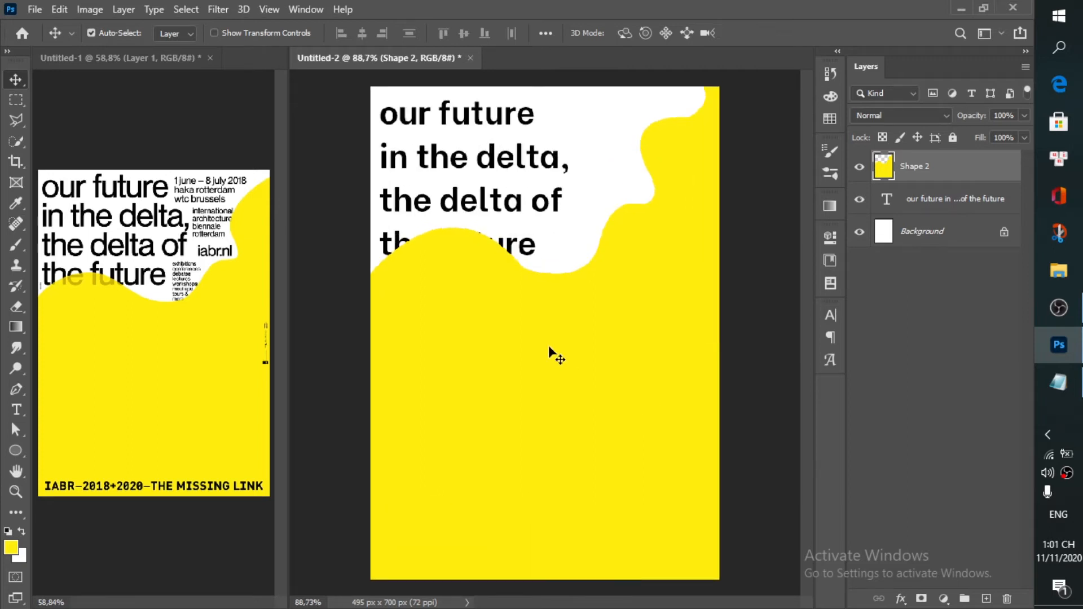
pyautogui.click(501, 205)
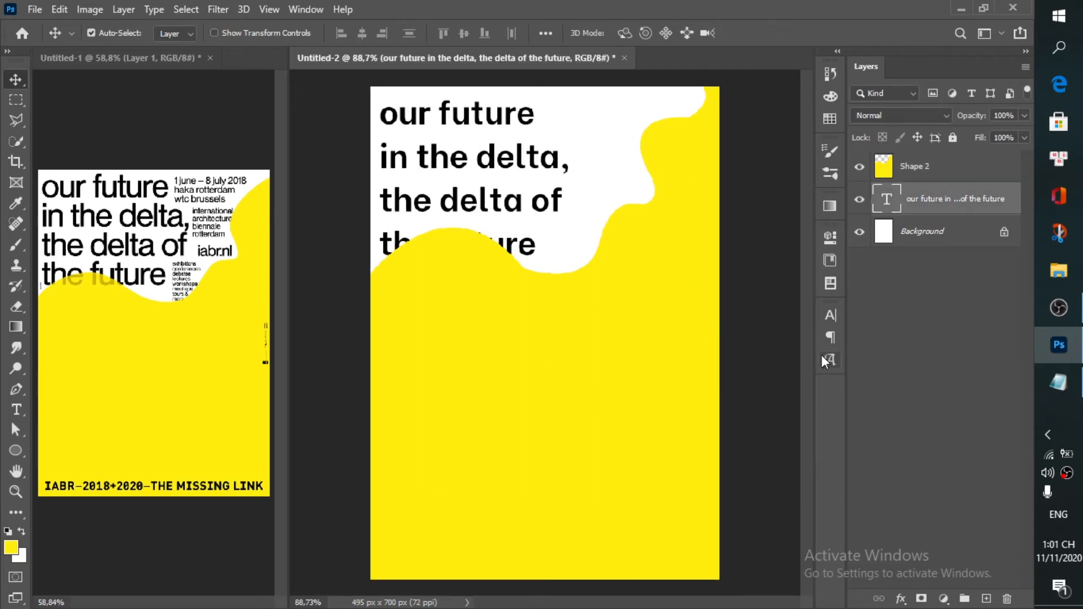
pyautogui.click(831, 323)
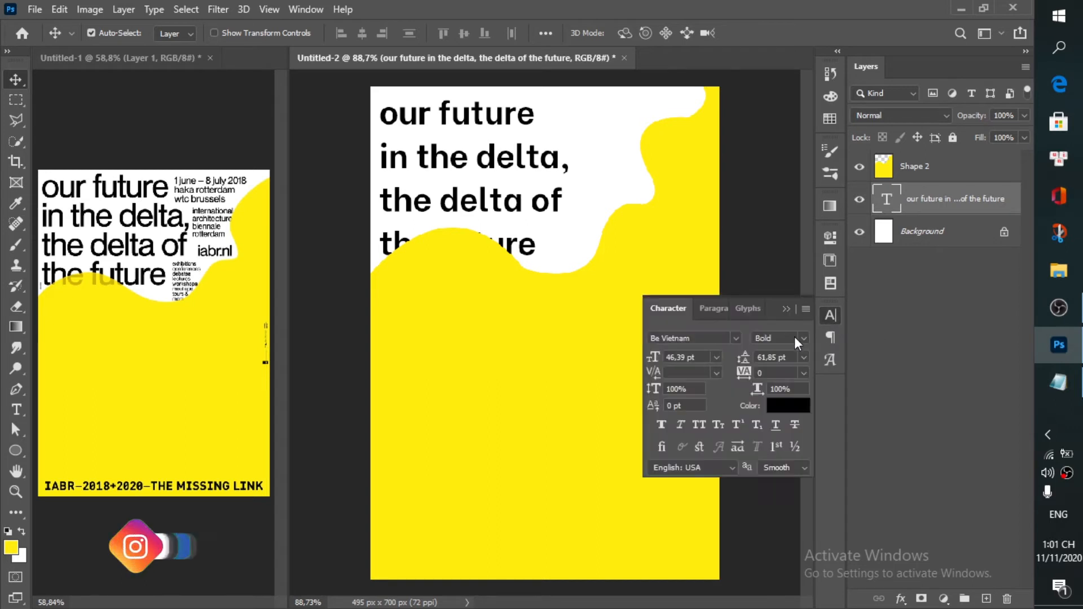
pyautogui.doubleClick(702, 357)
pyautogui.write('50')
pyautogui.press('Return')
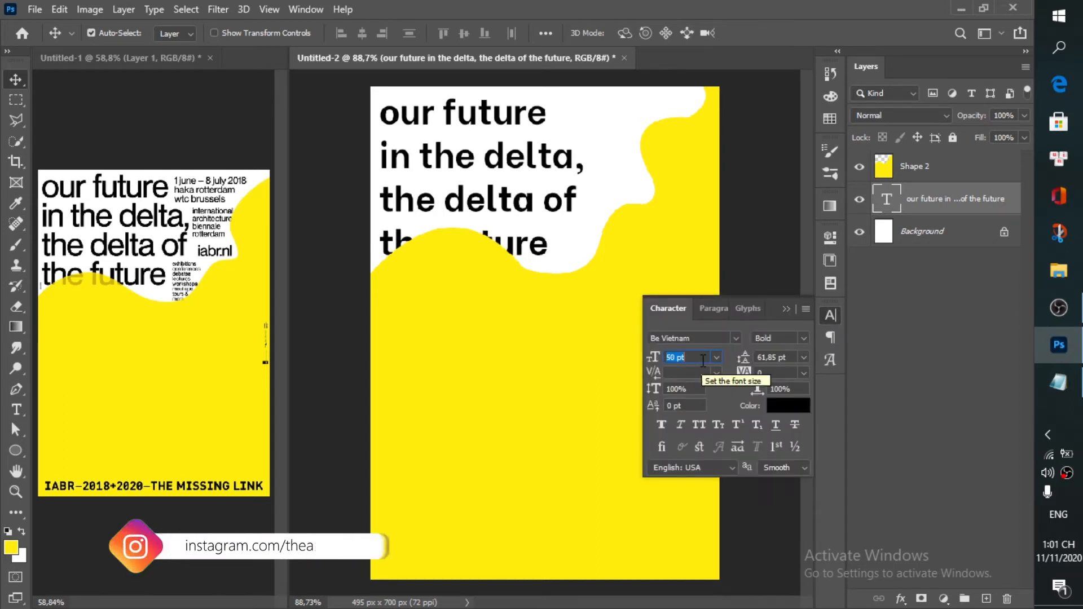
pyautogui.click(803, 339)
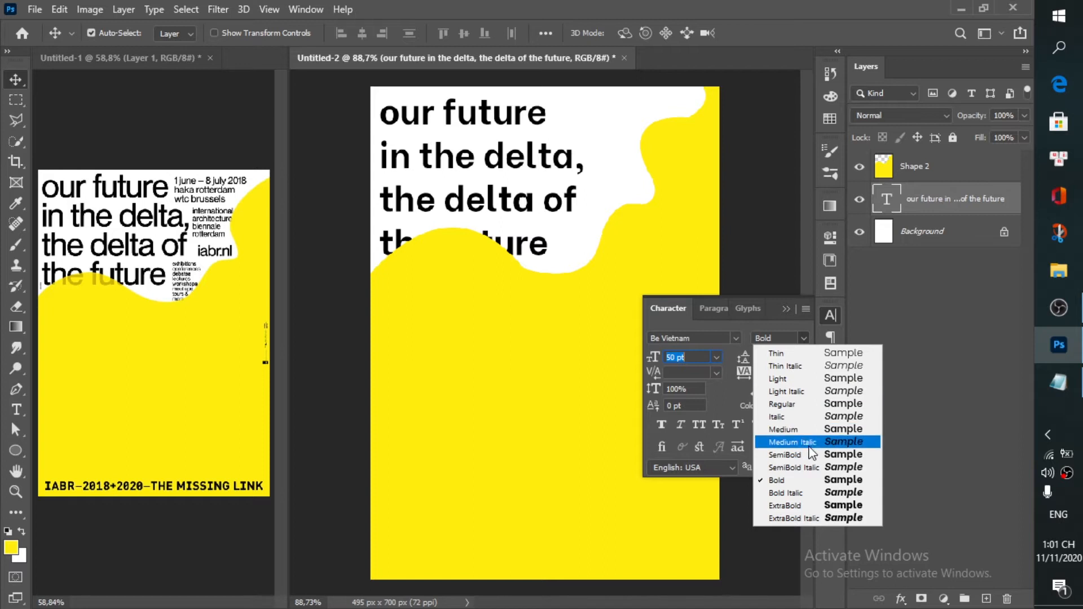
pyautogui.click(787, 404)
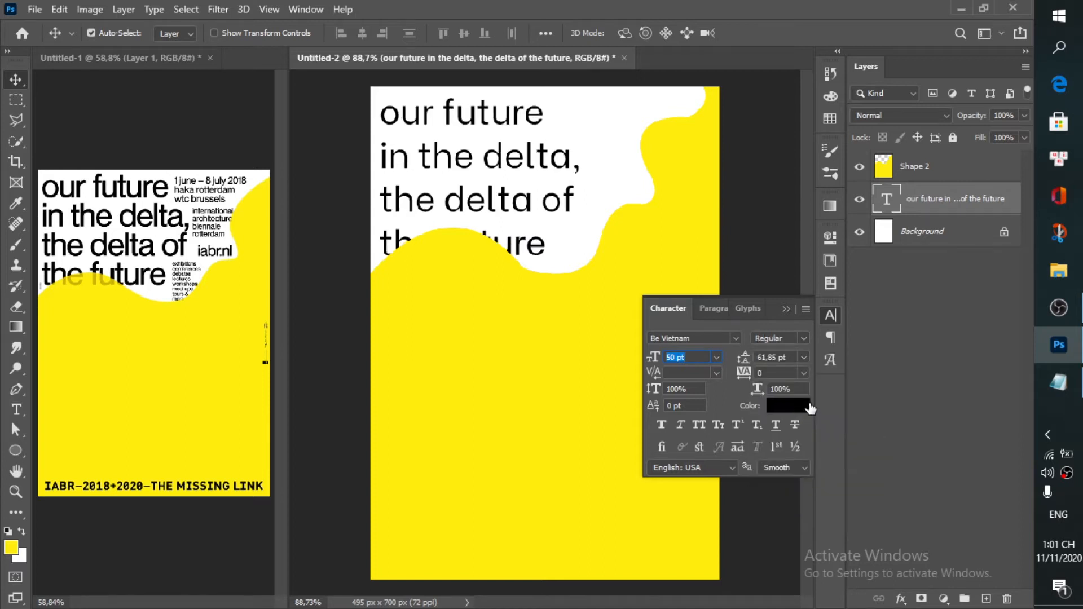
pyautogui.click(803, 339)
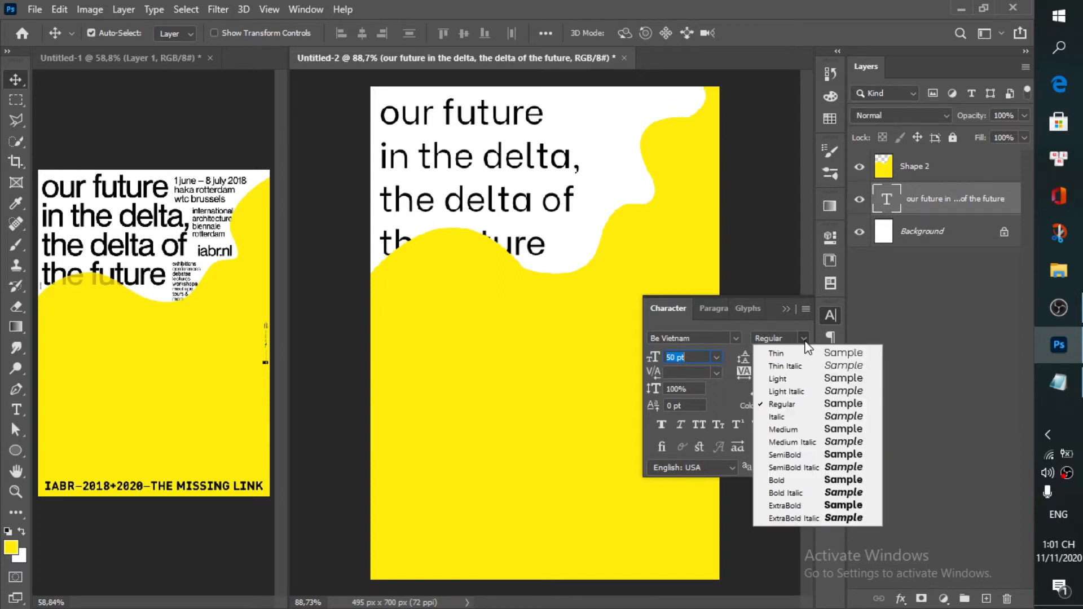
pyautogui.click(808, 456)
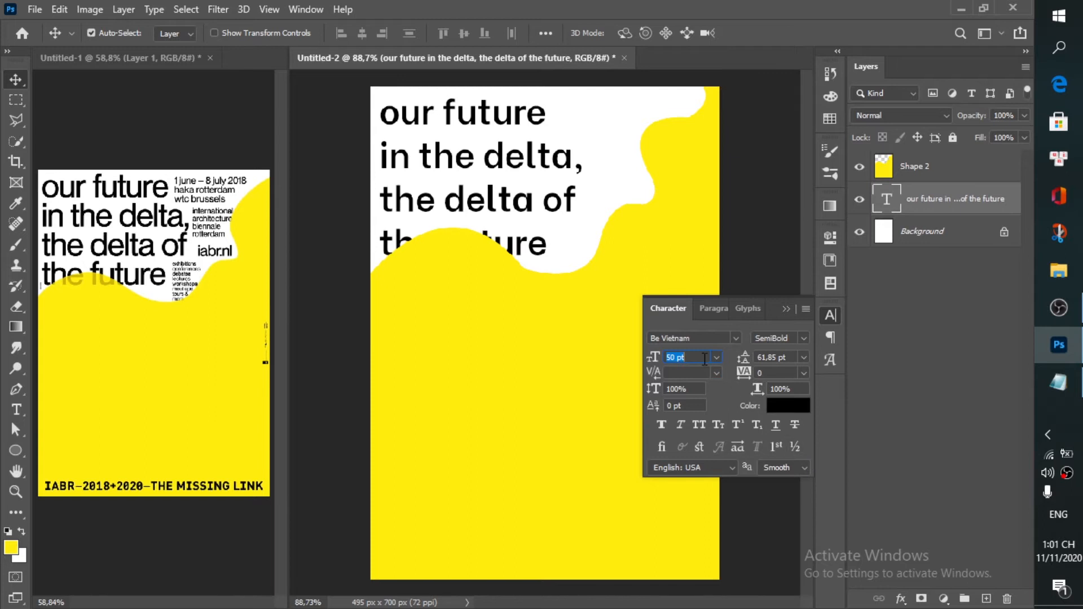
# - Enlarge the headline text to 55 pt and tighten its tracking to -80
pyautogui.press('Up')
pyautogui.press('Up')
pyautogui.press('Up')
pyautogui.press('Up')
pyautogui.press('Up')
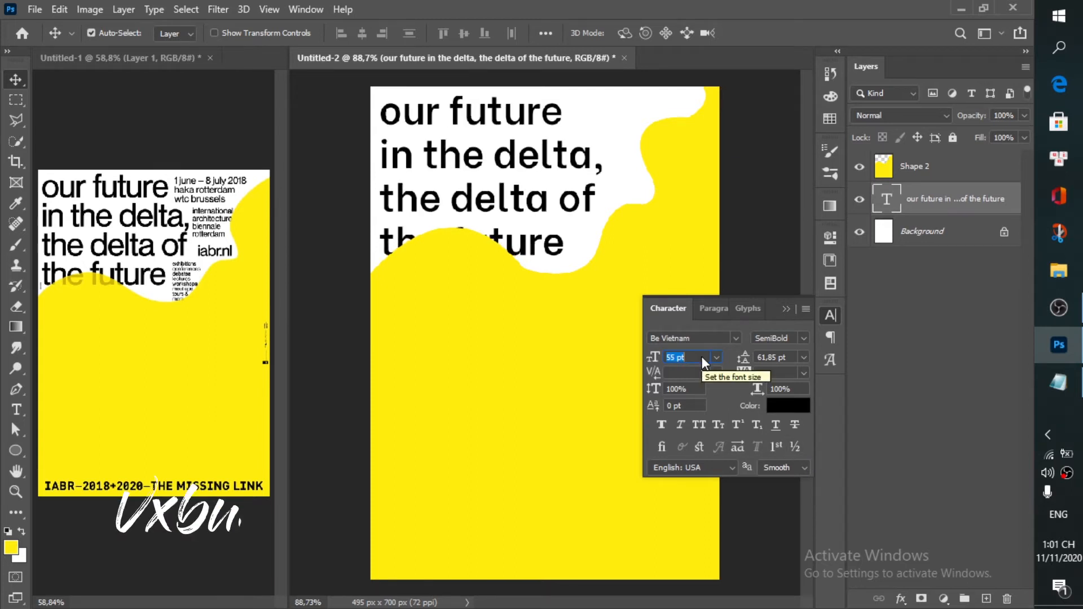
pyautogui.click(781, 359)
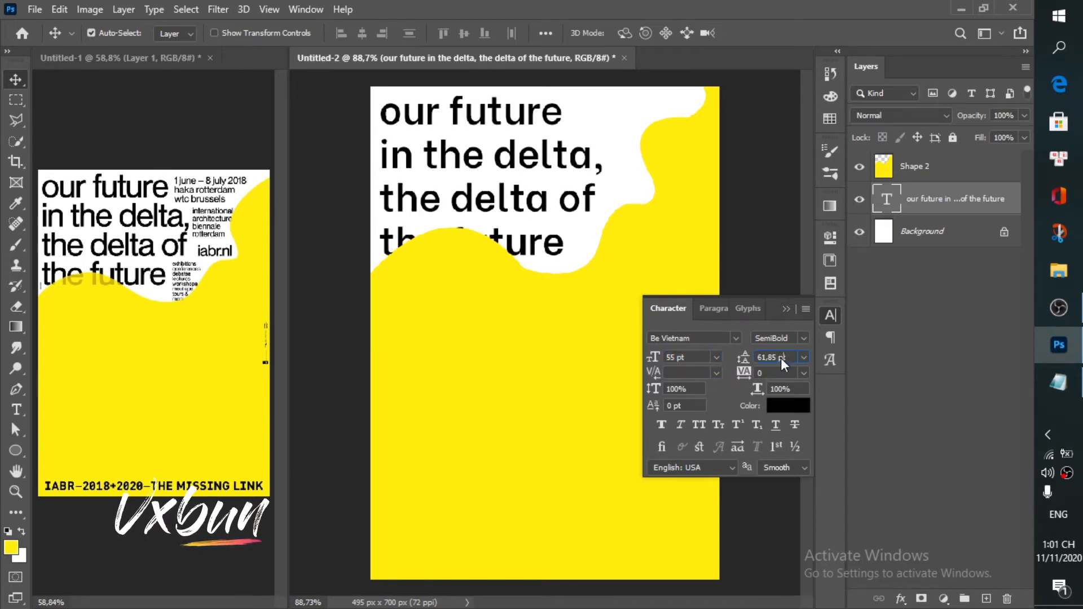
pyautogui.click(779, 372)
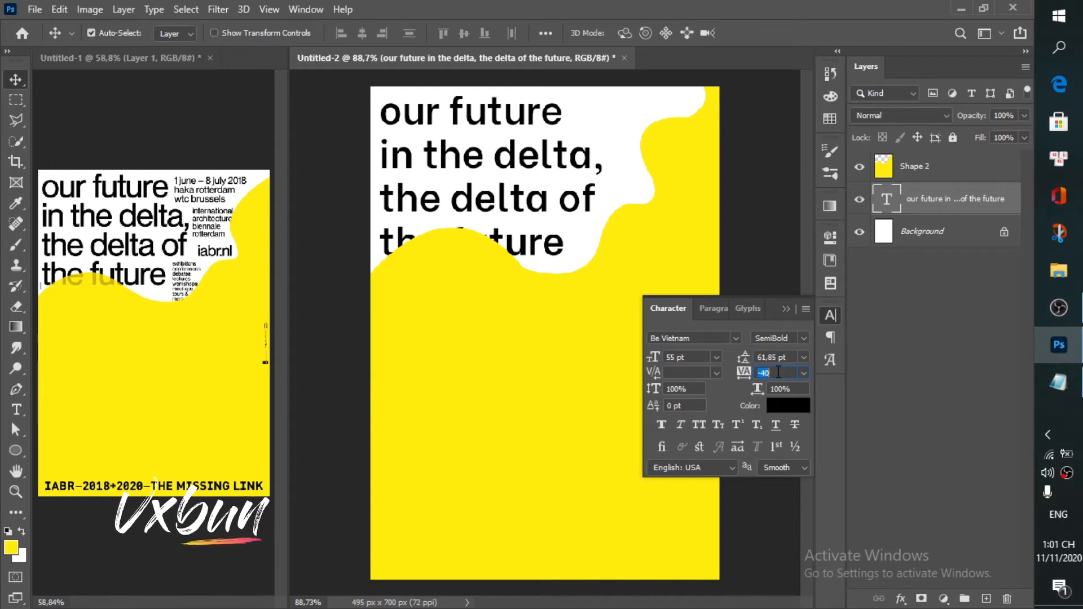
pyautogui.write('-80')
pyautogui.press('Return')
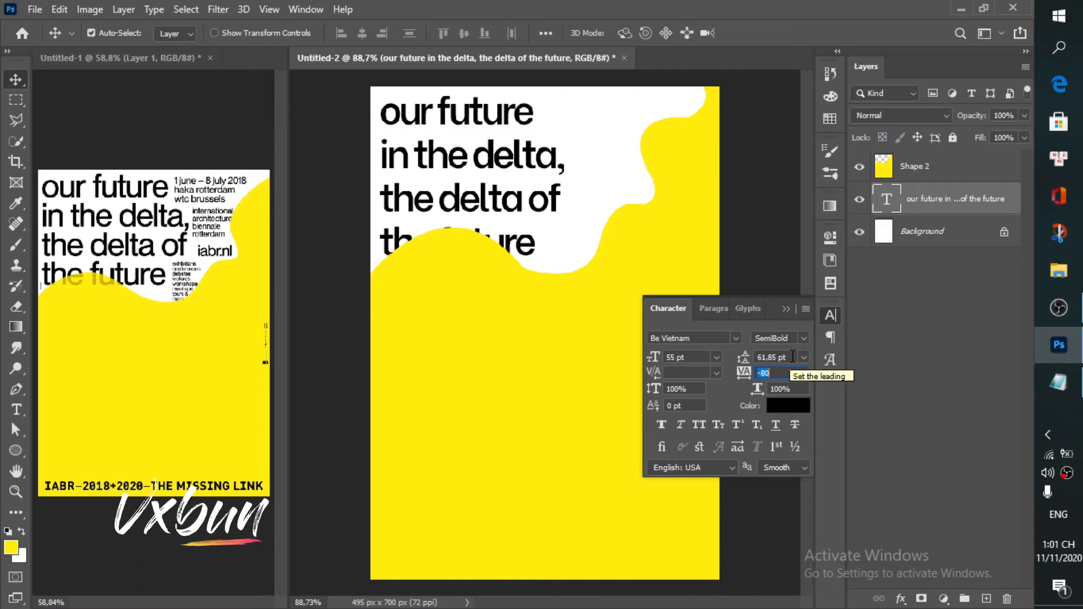
# - Reduce the headline's leading to 56 pt
pyautogui.click(790, 358)
pyautogui.press('Down')
pyautogui.press('Down')
pyautogui.press('Down')
pyautogui.press('Down')
pyautogui.press('Down')
pyautogui.press('Down')
pyautogui.press('Down')
pyautogui.press('Down')
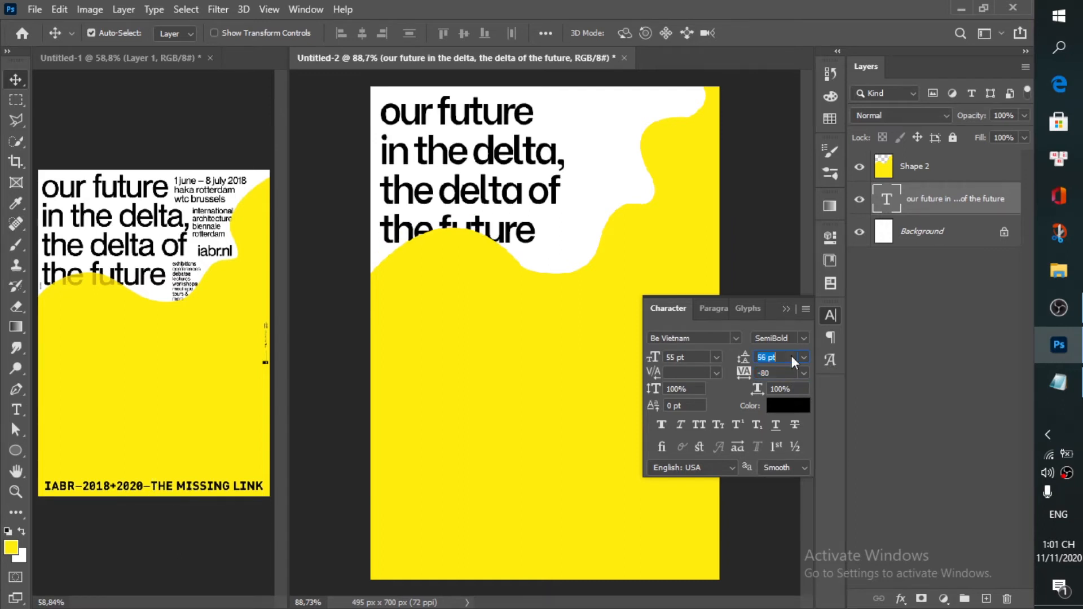
# - Enlarge the headline text to 60 pt and fine-tune its leading, settling on 56 pt
pyautogui.press('Up')
pyautogui.press('Up')
pyautogui.press('Up')
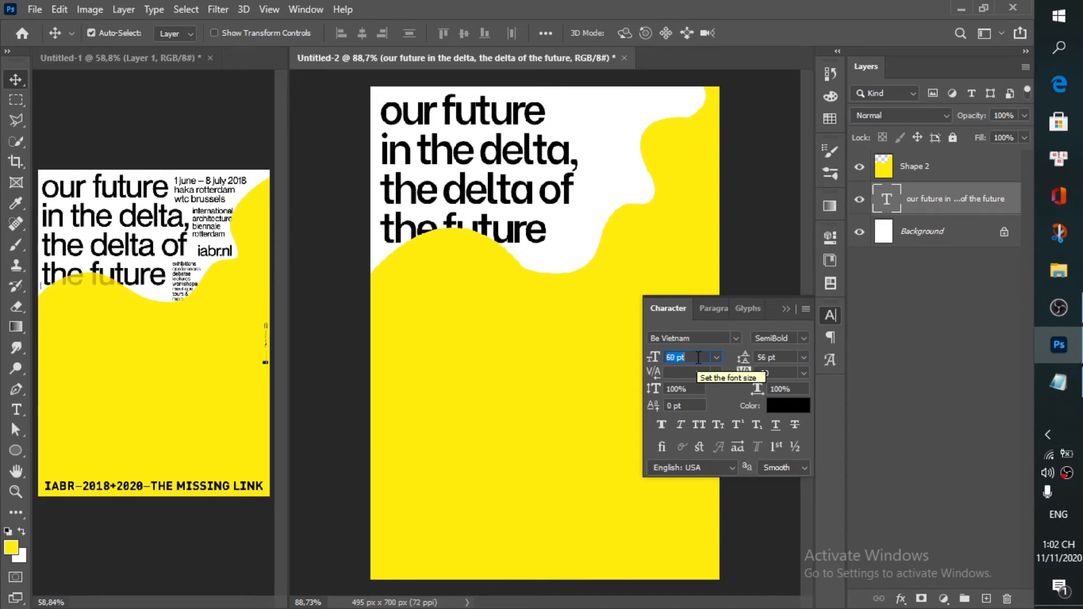
pyautogui.click(788, 361)
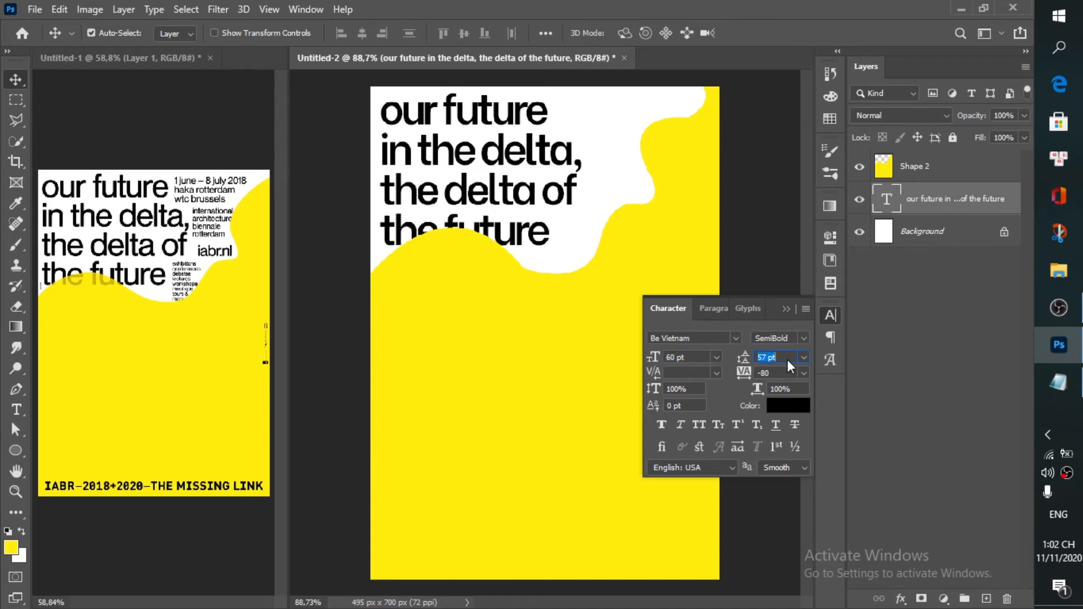
pyautogui.press('Down')
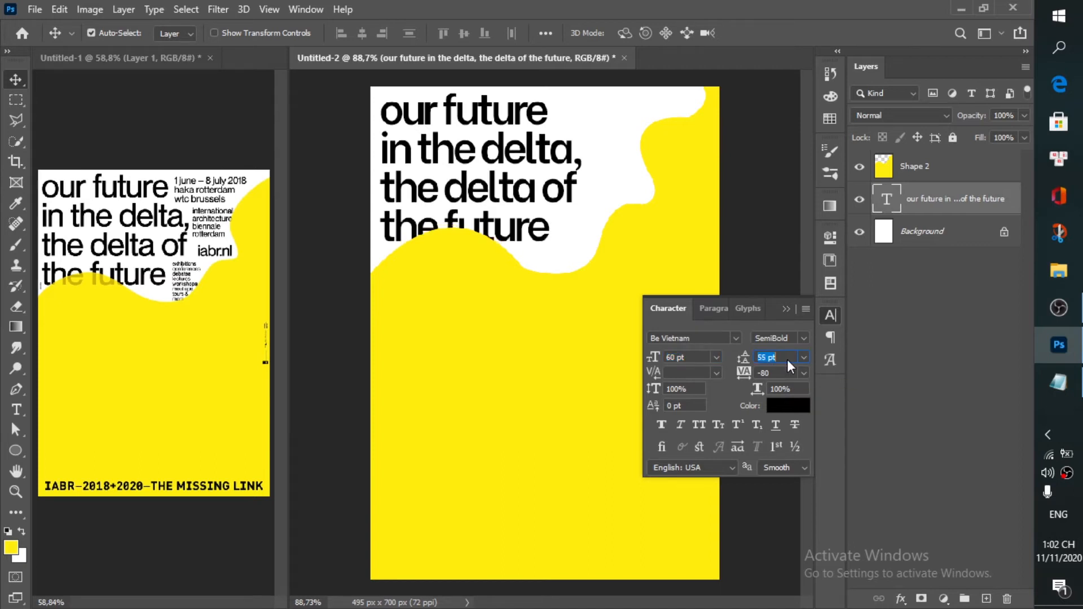
pyautogui.press('Up')
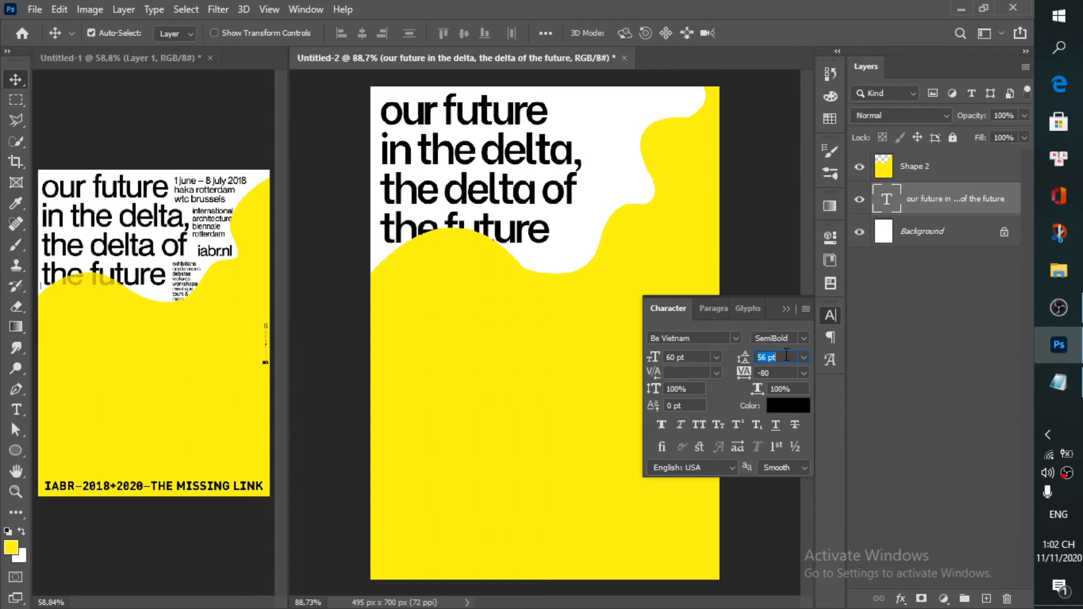
pyautogui.click(830, 315)
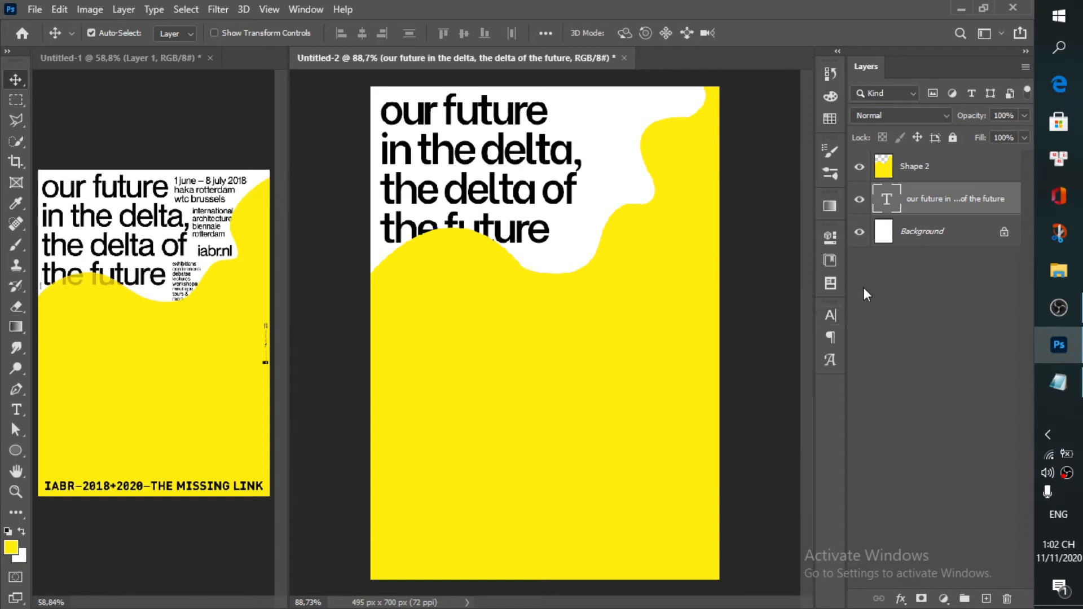
# - Duplicate the headline layer, hiding the original, and mask the copy so it shows only outside the yellow wave's outline
pyautogui.moveTo(940, 204); pyautogui.dragTo(940, 205)
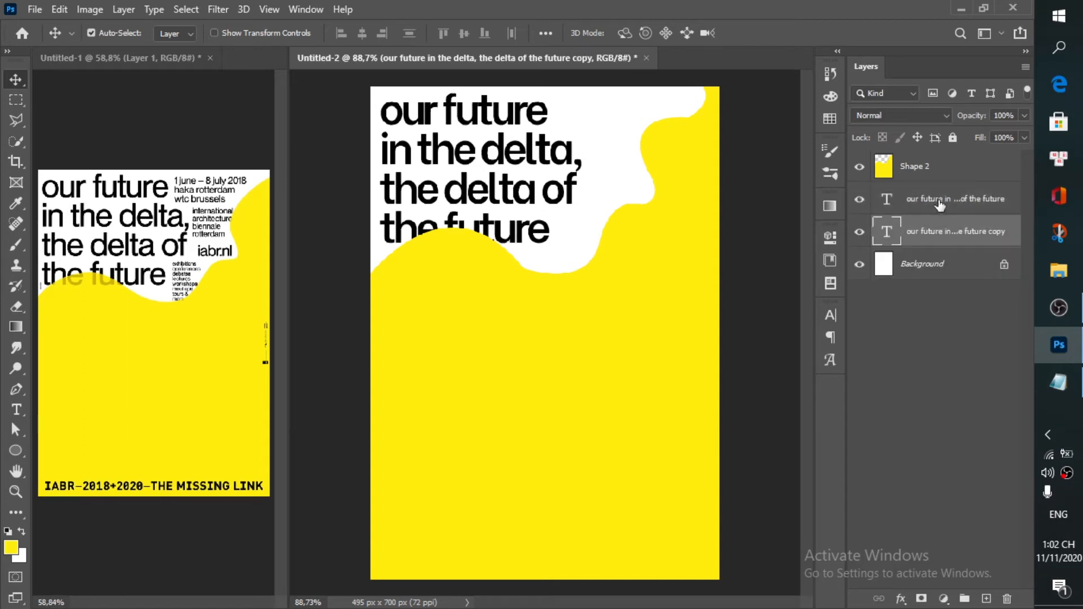
pyautogui.click(859, 199)
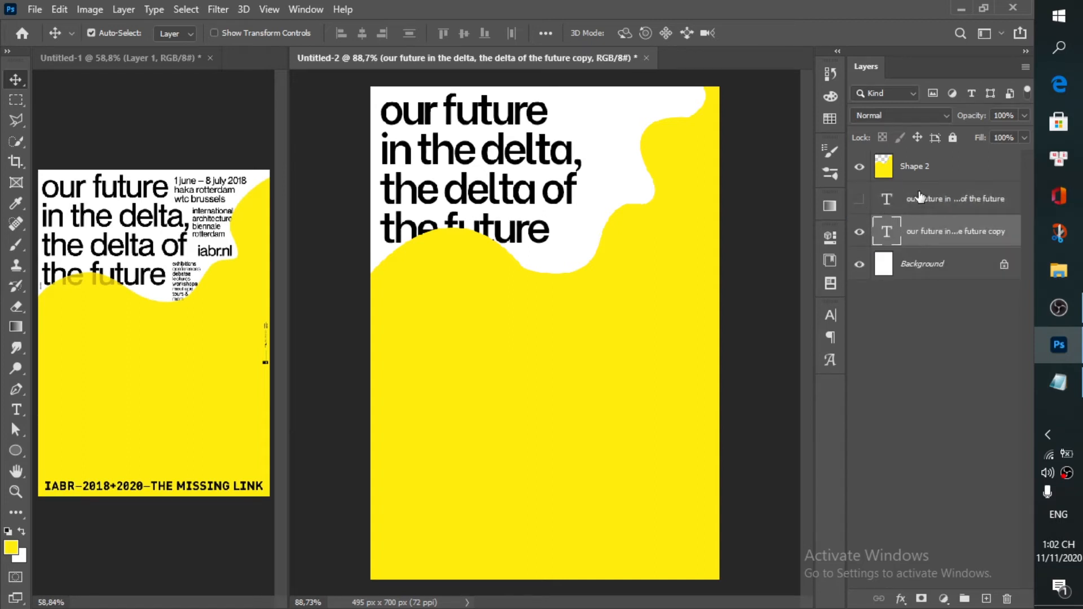
pyautogui.keyDown('ctrl'); pyautogui.click(881, 169); pyautogui.keyUp('ctrl')
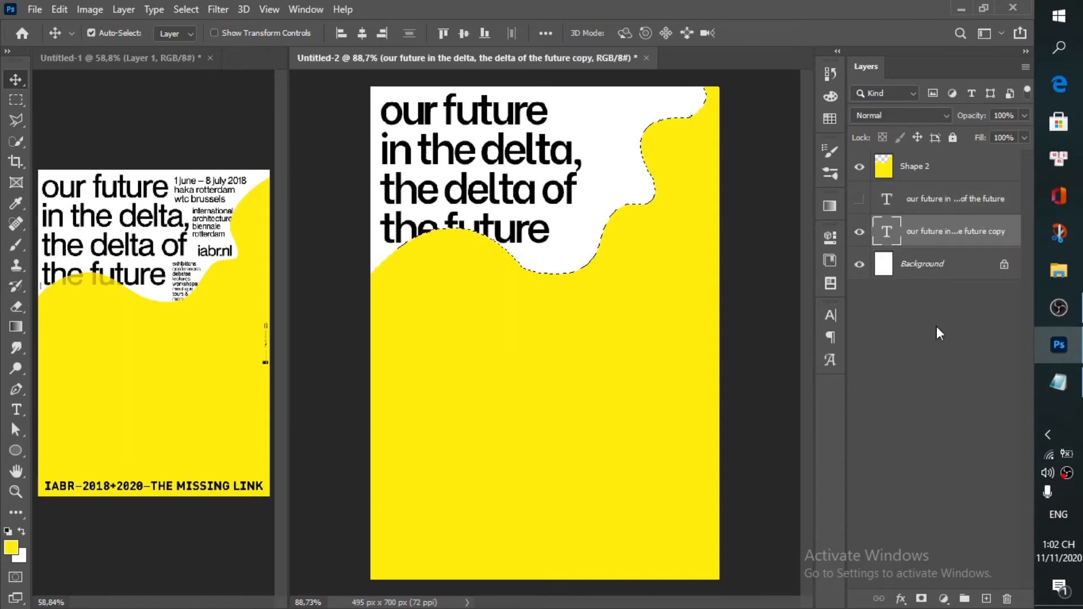
pyautogui.click(921, 598)
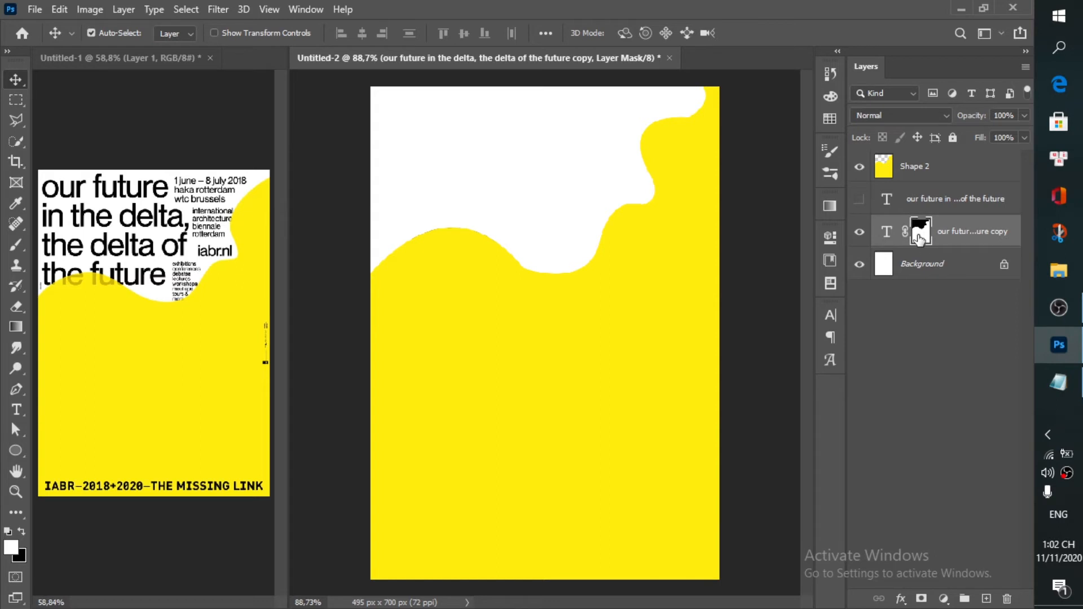
pyautogui.hotkey('ctrl', 'i')
# - Show the original headline with an inverted copy of that mask and move both headline layers above the yellow wave shape
pyautogui.click(859, 199)
pyautogui.moveTo(923, 235); pyautogui.dragTo(916, 202)
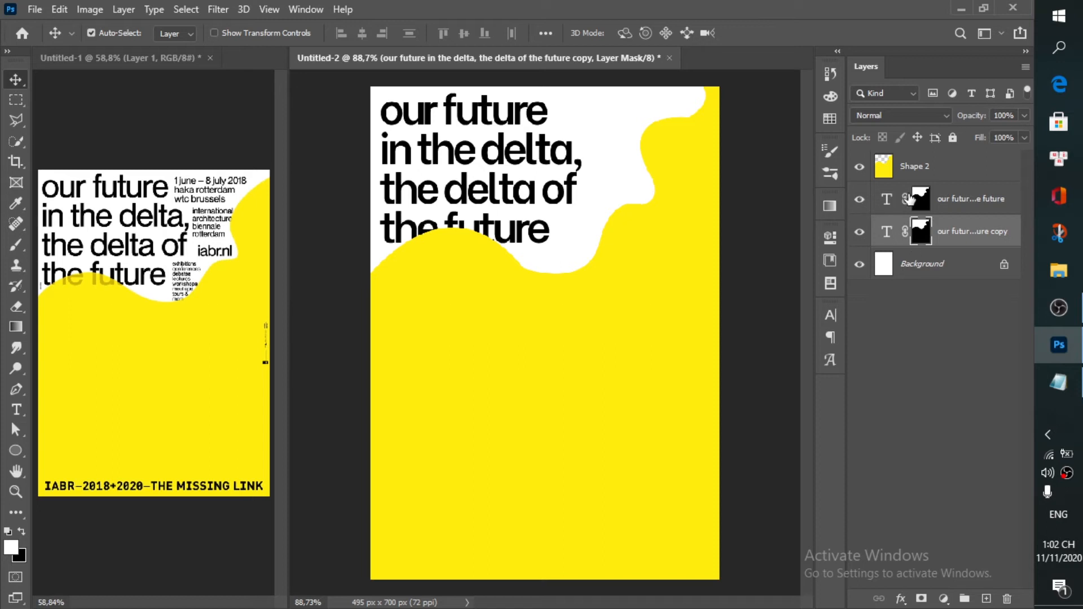
pyautogui.hotkey('ctrl', 'i')
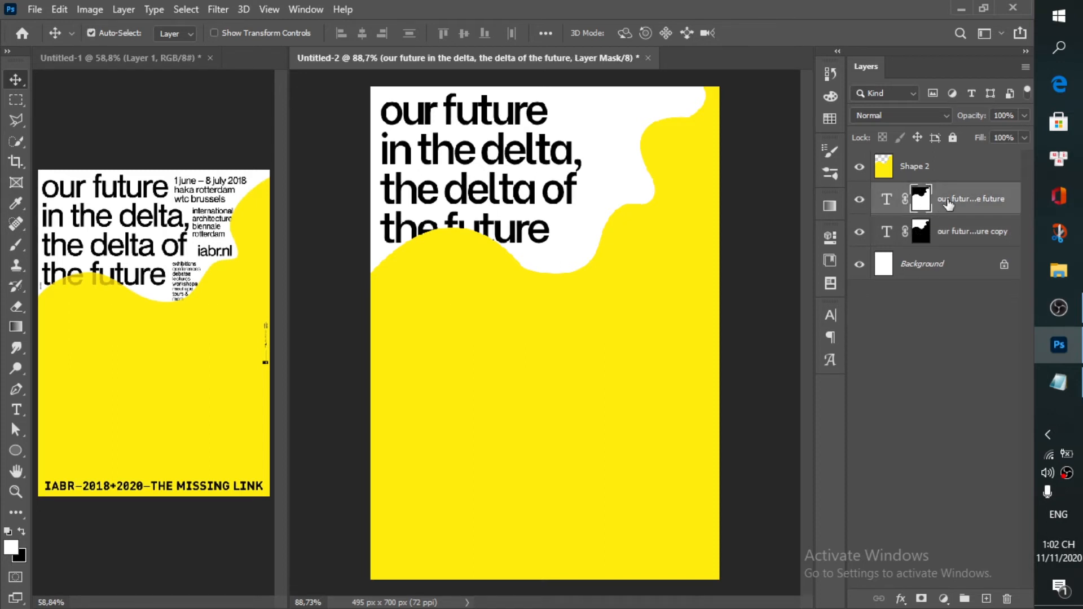
pyautogui.keyDown('ctrl'); pyautogui.click(974, 233); pyautogui.keyUp('ctrl')
pyautogui.moveTo(972, 234); pyautogui.dragTo(973, 164)
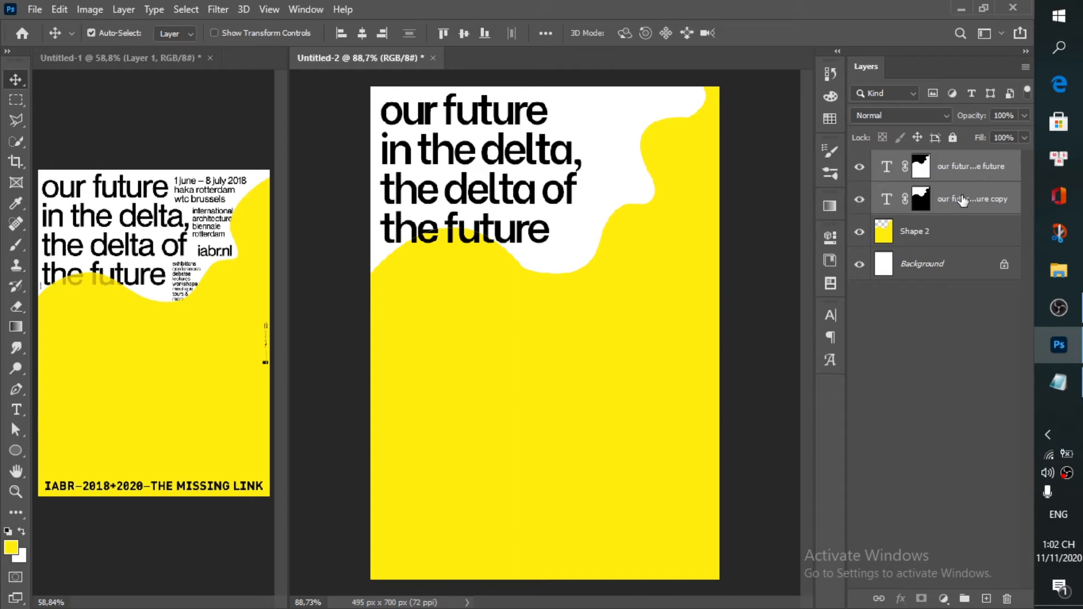
# - Lower the opacity of the headline layer masked to the wave area to 60%
pyautogui.click(965, 168)
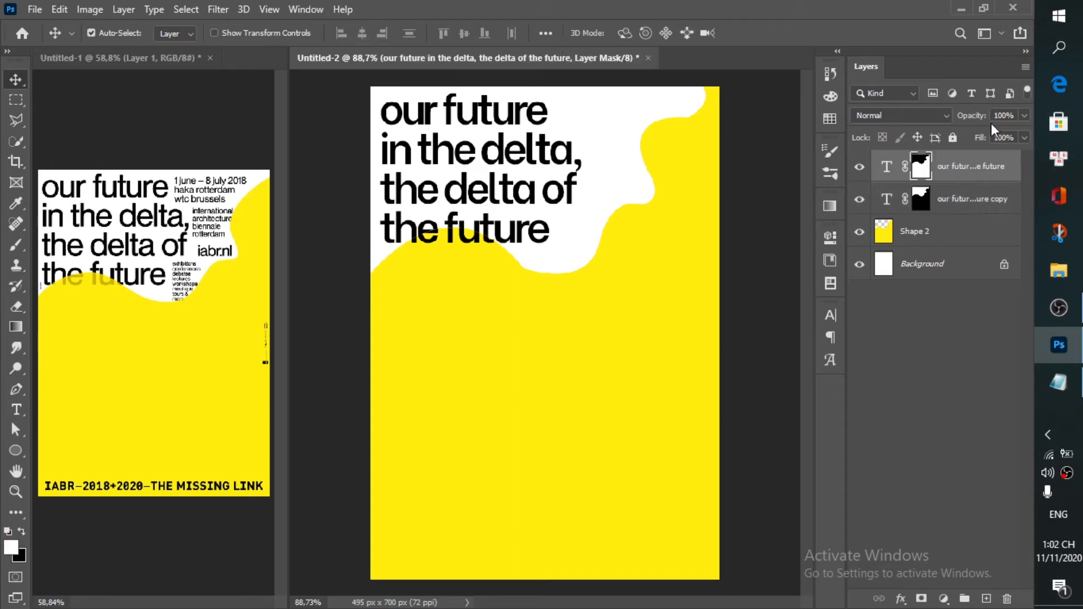
pyautogui.click(1004, 115)
pyautogui.write('95')
pyautogui.press('Return')
pyautogui.press('Down')
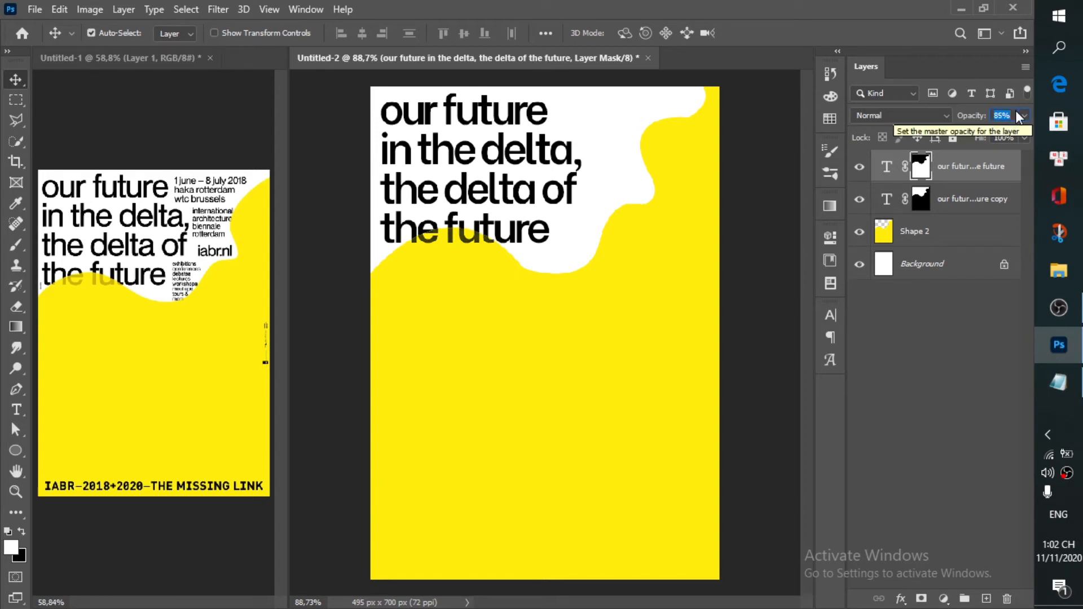
pyautogui.press('Down')
pyautogui.press('Down')
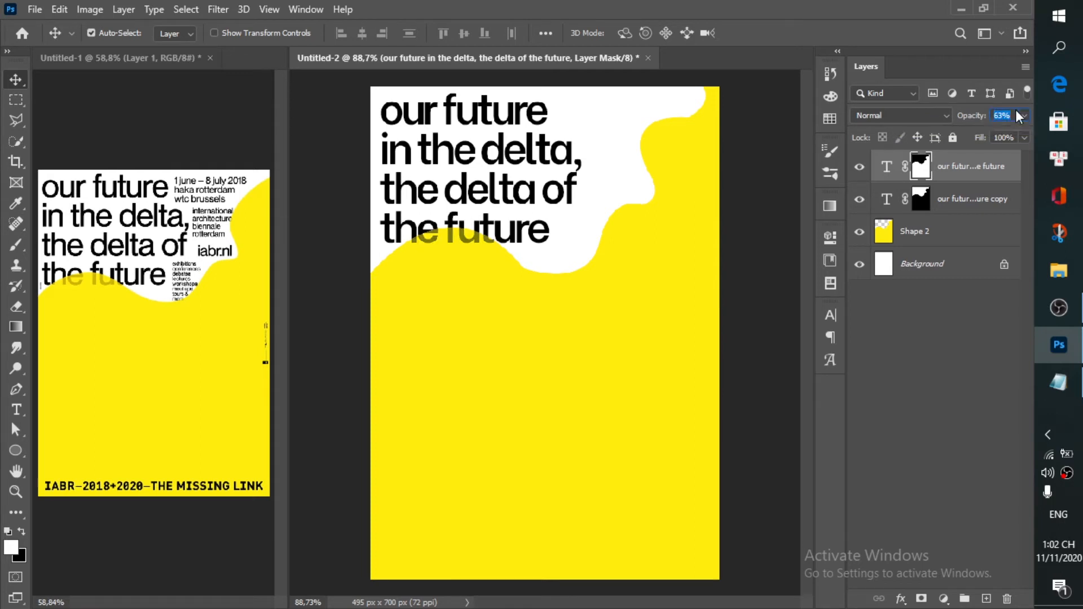
pyautogui.press('Return')
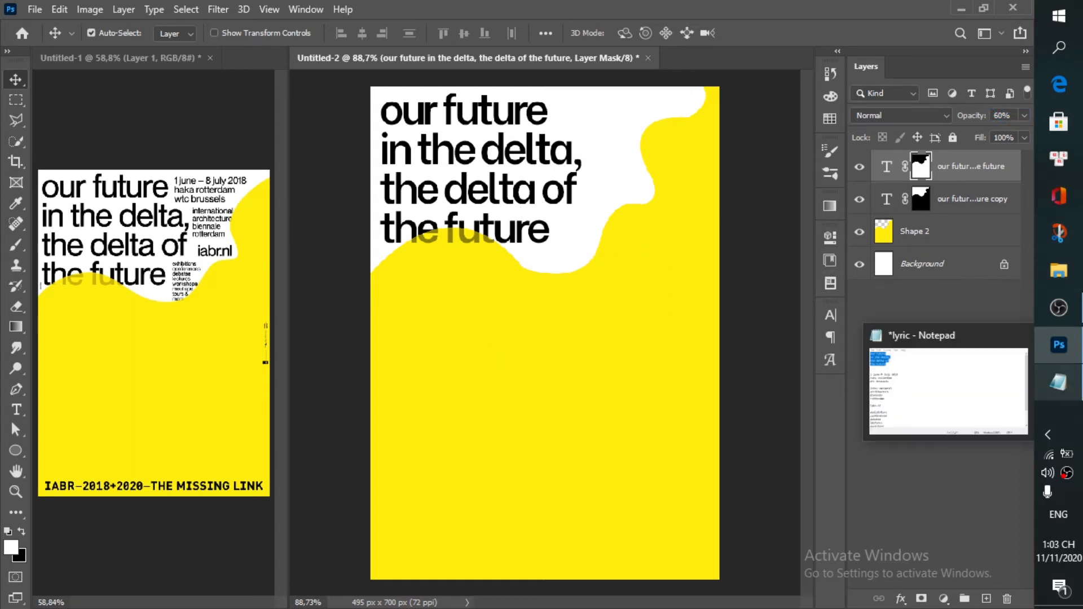
# - Copy the three date and venue lines from the lyric file in Notepad and add them as a new Photoshop text layer beside the headline's first line
pyautogui.click(1058, 382)
pyautogui.moveTo(337, 332); pyautogui.dragTo(246, 299)
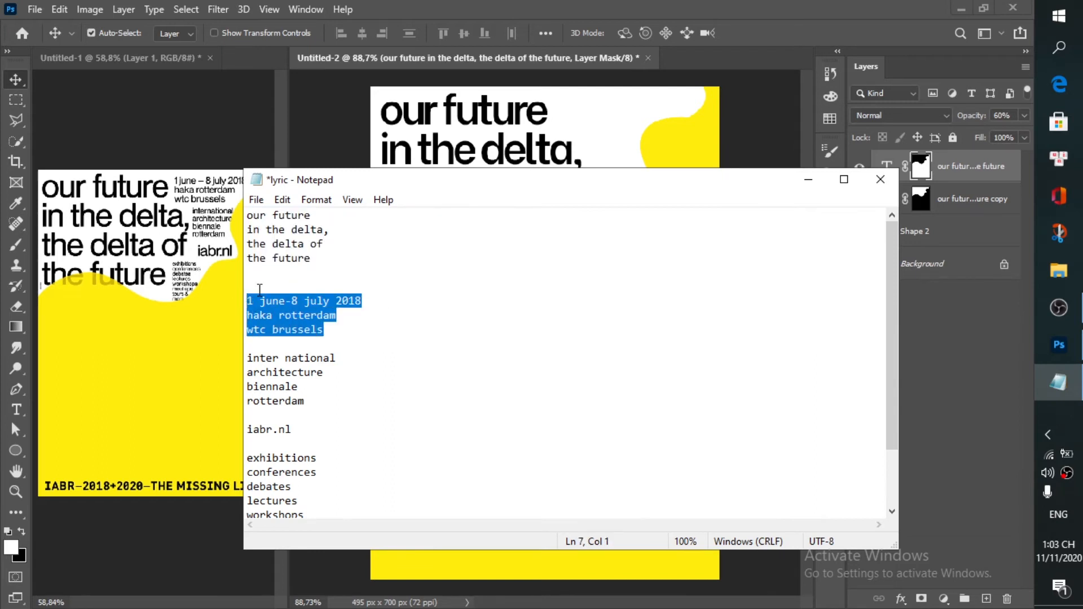
pyautogui.click(706, 113)
pyautogui.press('t')
pyautogui.click(571, 108)
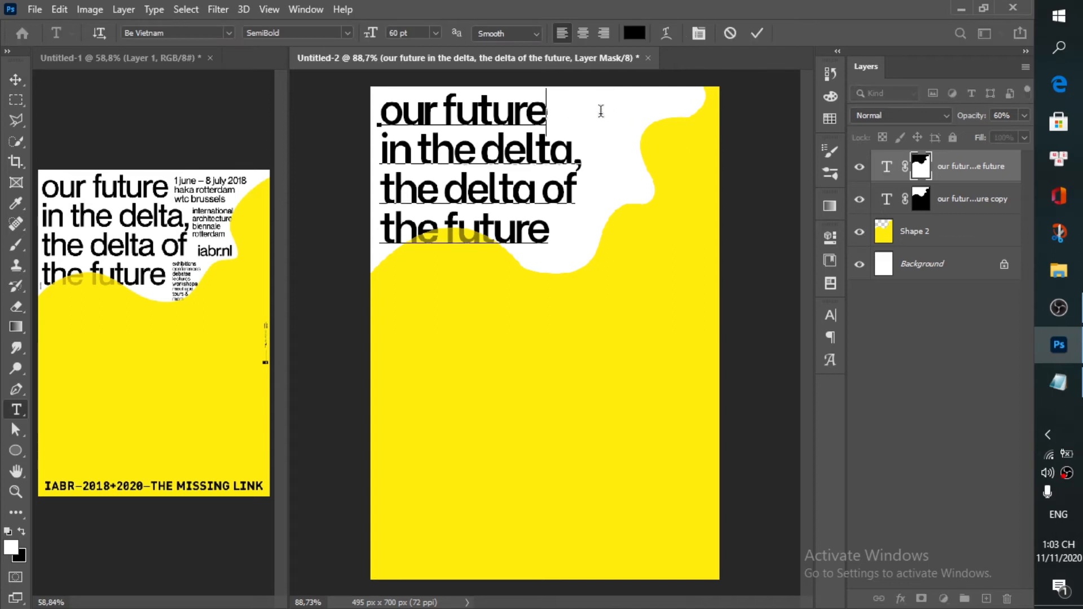
pyautogui.click(757, 33)
pyautogui.click(583, 110)
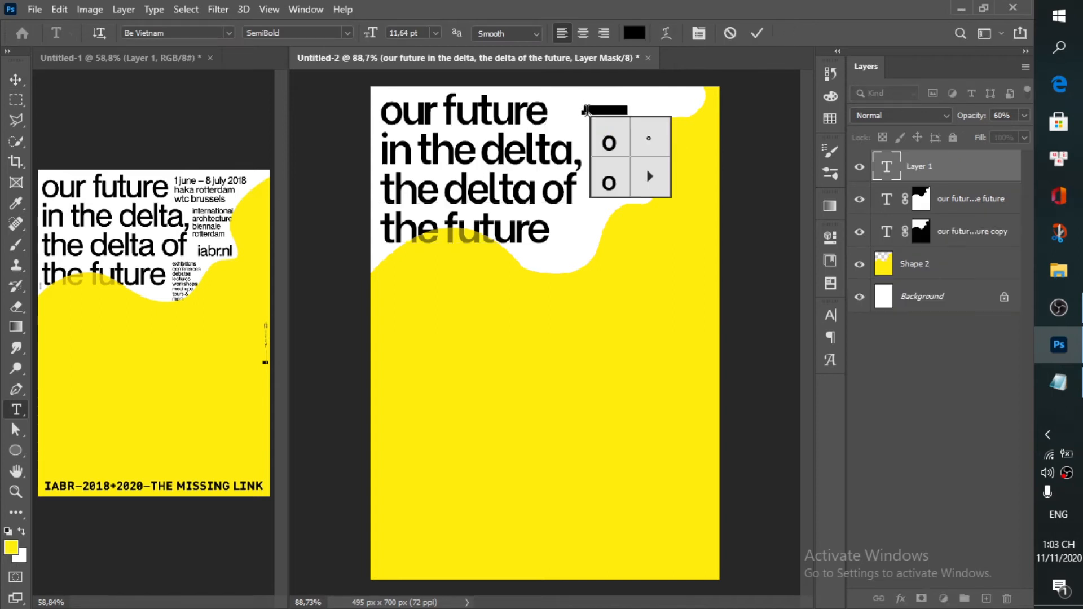
pyautogui.hotkey('ctrl', 'v')
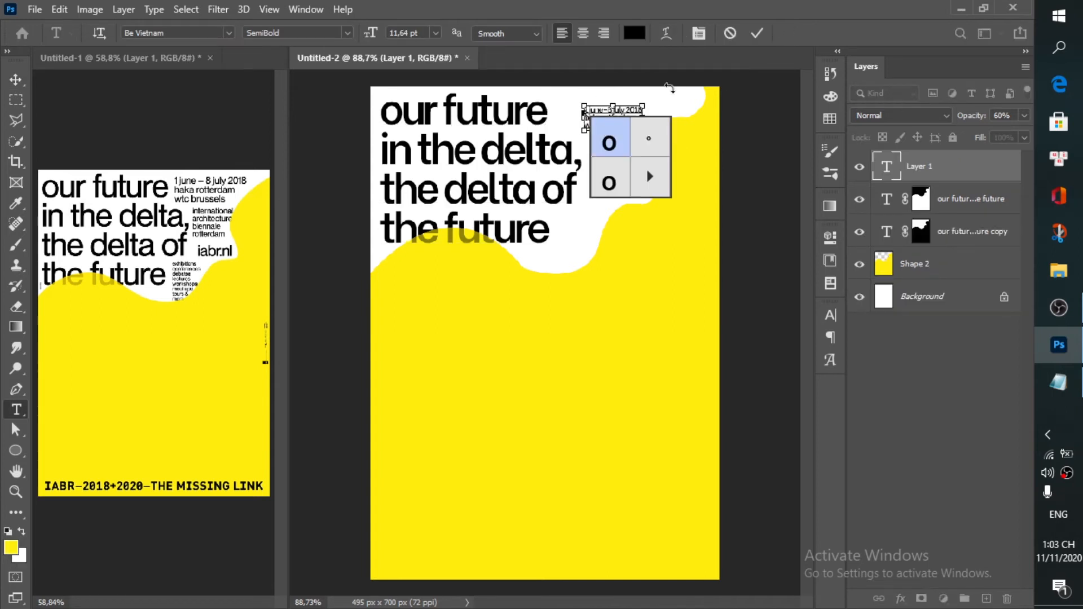
pyautogui.click(757, 33)
# - Move the date and venue text closer to the headline and scale it up to about 142%
pyautogui.press('v')
pyautogui.moveTo(634, 113)
pyautogui.mouseDown()
pyautogui.moveTo(626, 107)
pyautogui.moveTo(654, 96)
pyautogui.moveTo(618, 107)
pyautogui.mouseUp()
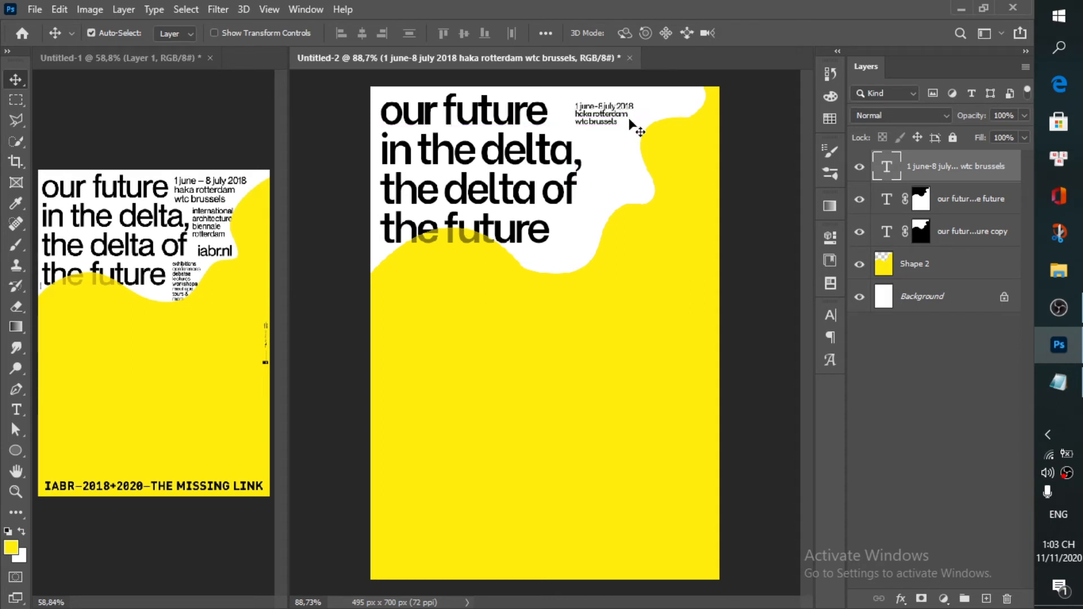
pyautogui.hotkey('ctrl', 't')
pyautogui.moveTo(633, 124)
pyautogui.mouseDown()
pyautogui.moveTo(658, 137)
pyautogui.moveTo(628, 123)
pyautogui.mouseUp()
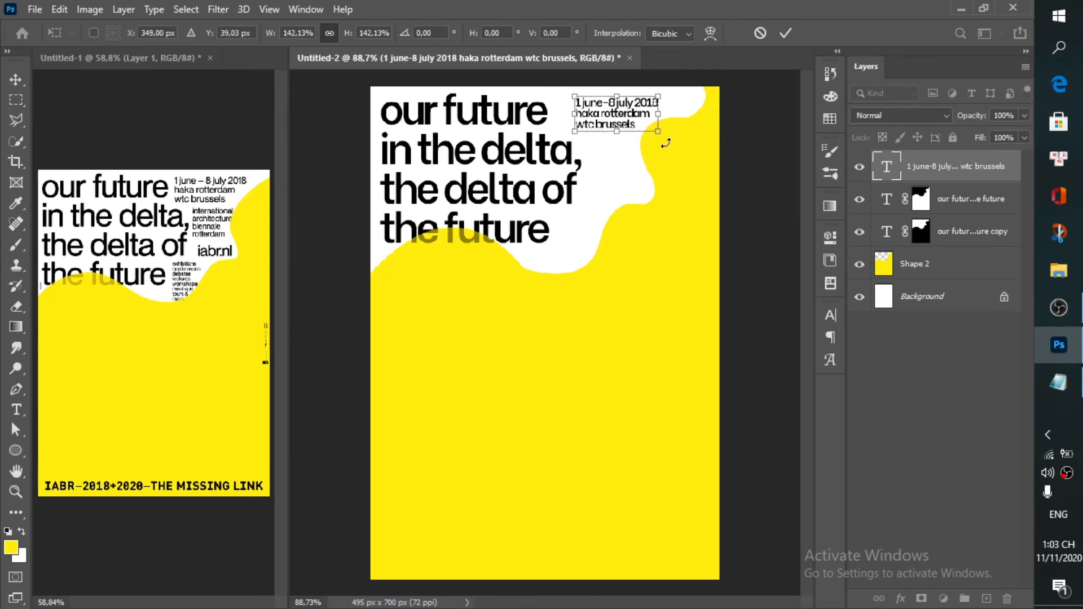
pyautogui.click(786, 33)
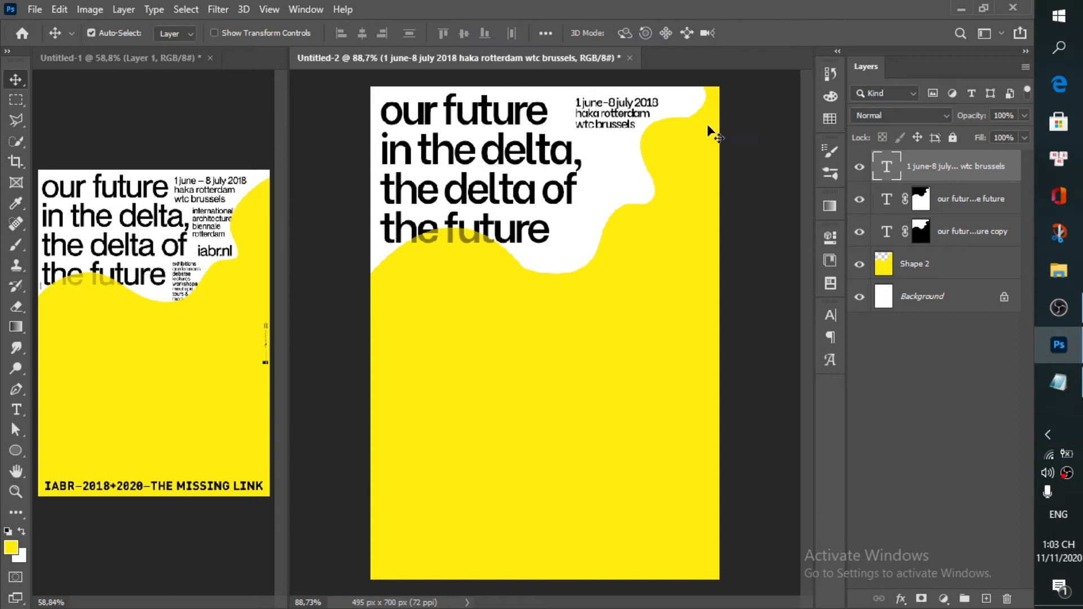
pyautogui.hotkey('ctrl', 'z')
pyautogui.hotkey('ctrl', 'shift', 'z')
# - Loosen the date and venue text's tracking to -20 and raise its leading to 16 pt
pyautogui.click(830, 315)
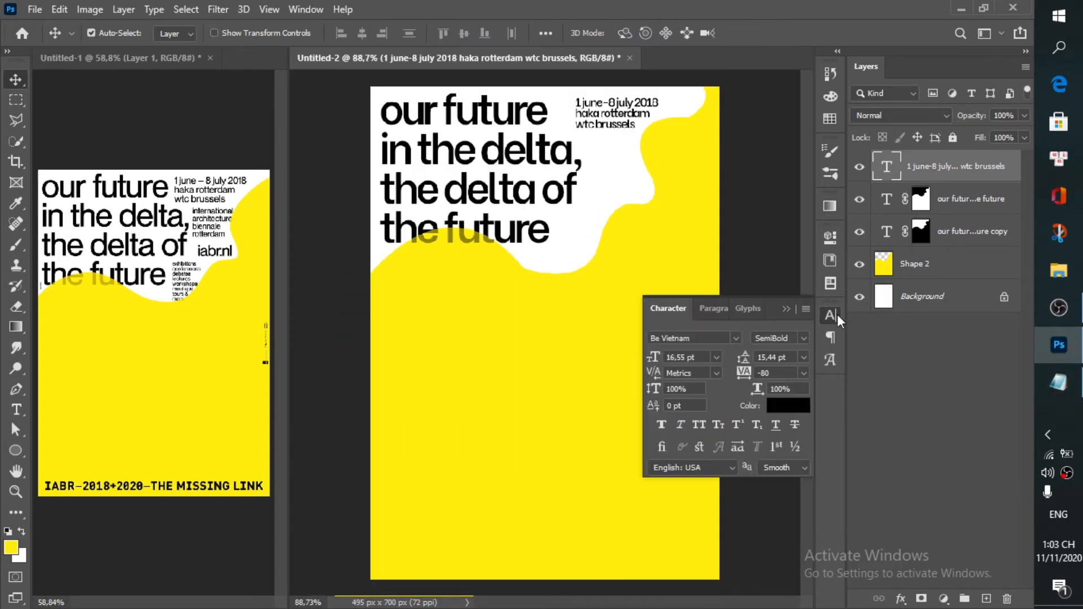
pyautogui.click(832, 316)
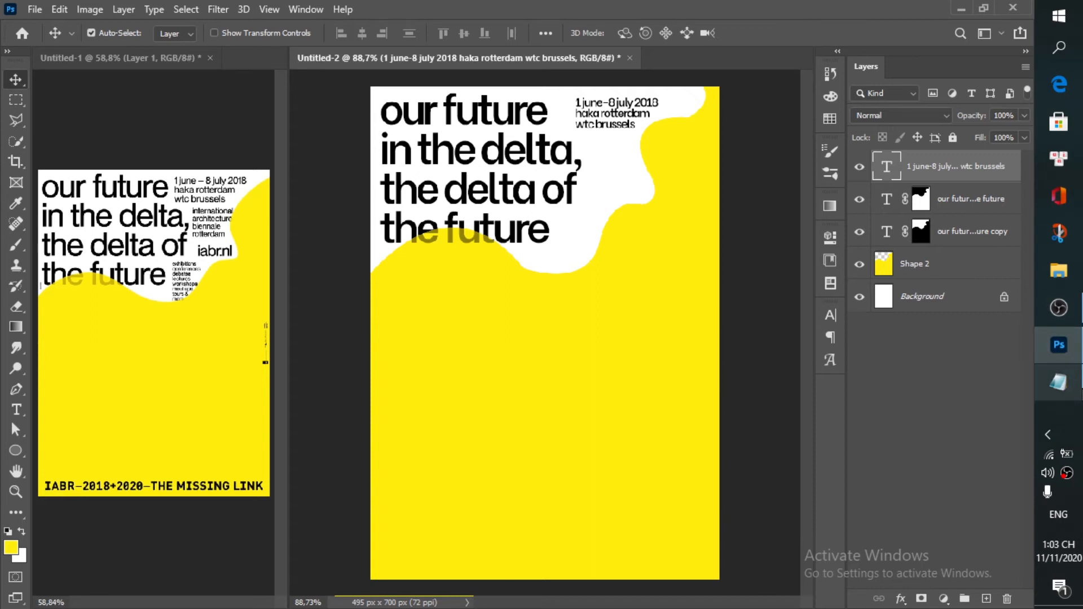
pyautogui.click(830, 316)
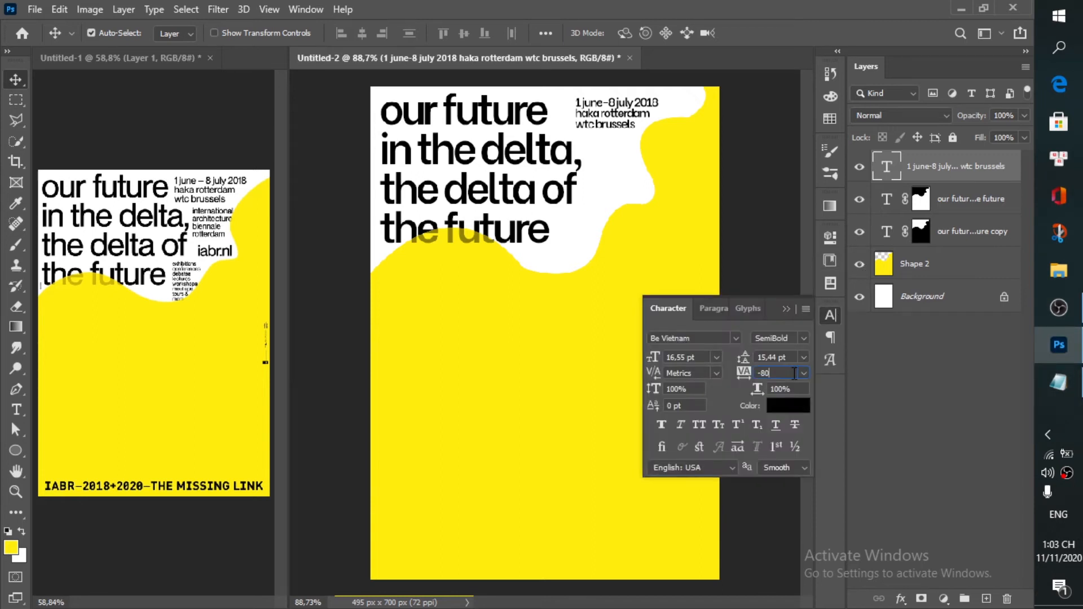
pyautogui.press('Up')
pyautogui.press('Up')
pyautogui.press('Up')
pyautogui.press('Up')
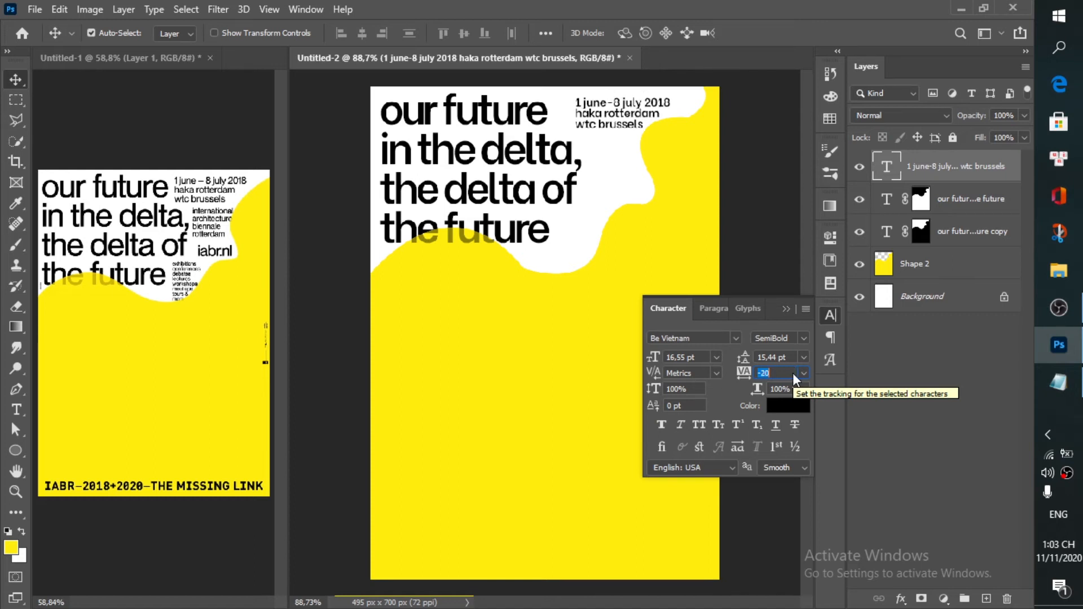
pyautogui.press('Down')
pyautogui.click(790, 360)
pyautogui.press('Up')
pyautogui.press('Up')
pyautogui.press('Up')
pyautogui.click(792, 375)
pyautogui.write('0')
pyautogui.press('Return')
pyautogui.press('Down')
pyautogui.press('Down')
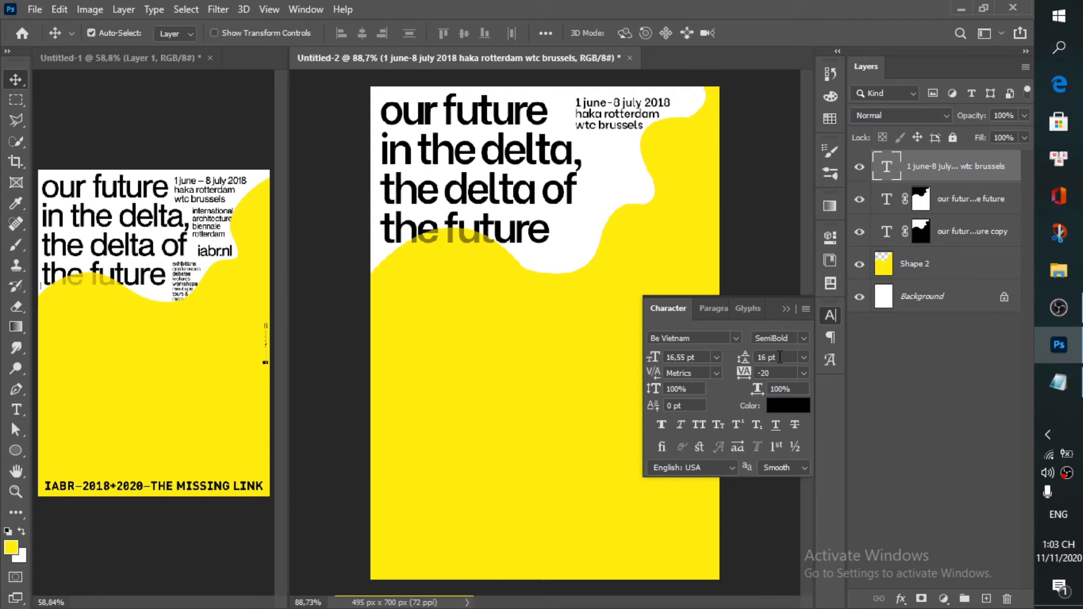
# - Fine-tune the leading of the date and venue text to 17 pt
pyautogui.press('Up')
pyautogui.press('Up')
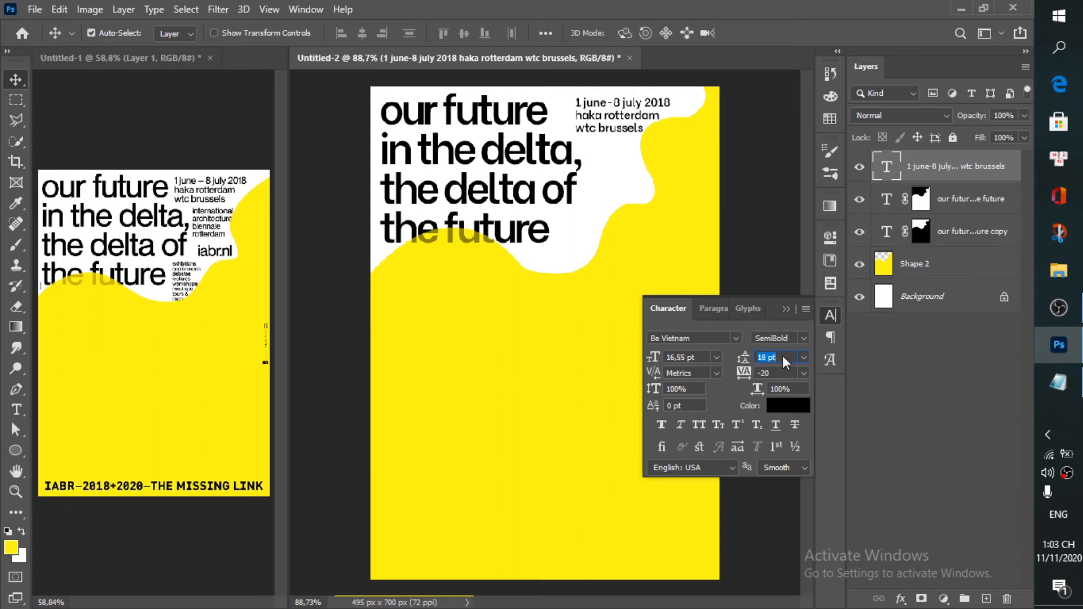
pyautogui.press('Down')
pyautogui.press('Return')
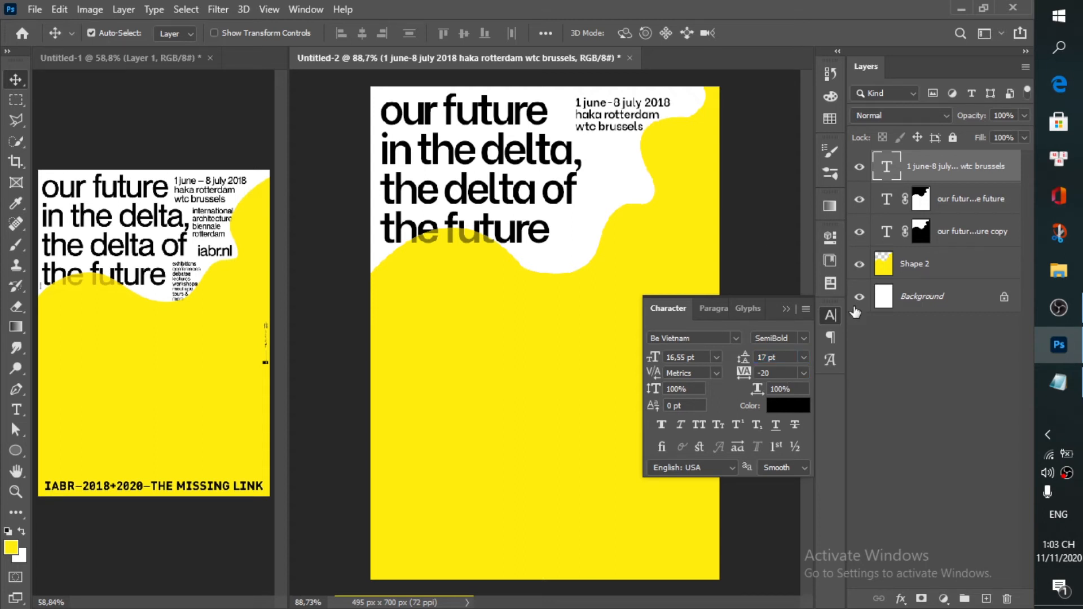
pyautogui.click(833, 317)
# - Move the date and venue text closer to the headline's first line and nudge it into alignment near the poster's upper edge
pyautogui.moveTo(621, 111); pyautogui.dragTo(612, 119)
pyautogui.press('Up')
pyautogui.press('Up')
pyautogui.press('Up')
pyautogui.press('Up')
pyautogui.press('Up')
pyautogui.press('Up')
pyautogui.press('Up')
pyautogui.press('Up')
pyautogui.press('Up')
pyautogui.press('Up')
pyautogui.press('Up')
pyautogui.press('Up')
pyautogui.press('Up')
pyautogui.press('Up')
pyautogui.press('Up')
pyautogui.press('Up')
pyautogui.press('Up')
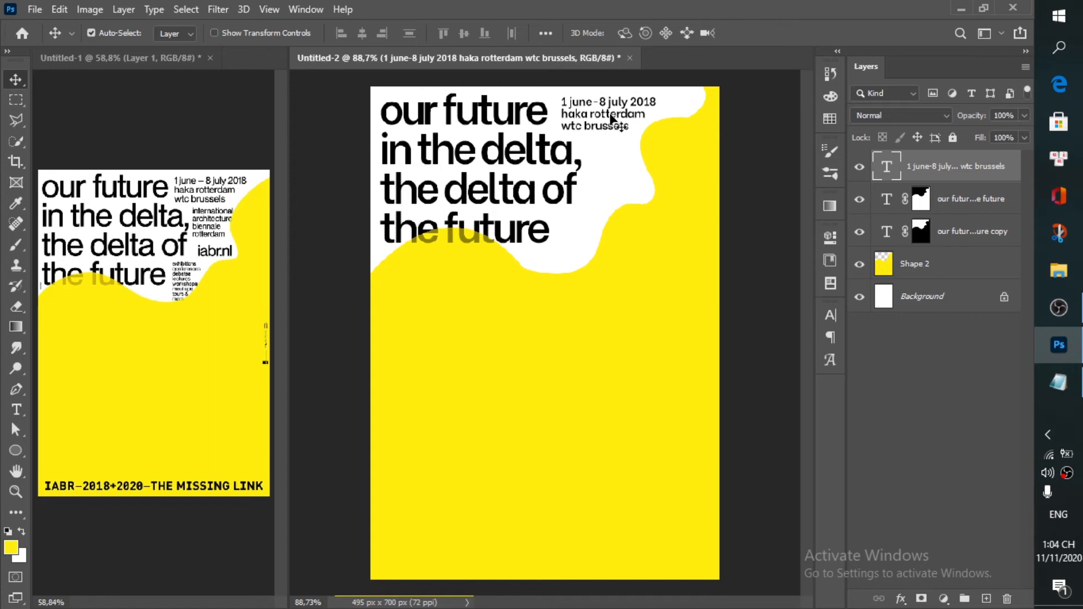
pyautogui.press('Right')
pyautogui.press('Right')
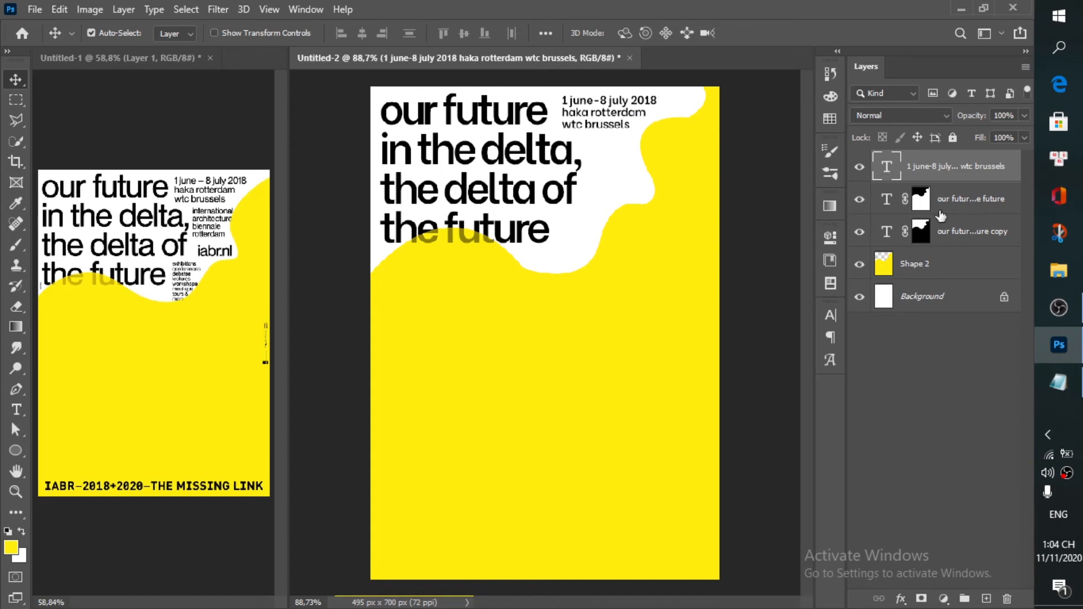
# - Copy the "inter national architecture biennale rotterdam" lines from Notepad and use them to replace the text in a duplicate of the date block placed below it
pyautogui.click(1059, 383)
pyautogui.moveTo(317, 401); pyautogui.dragTo(247, 360)
pyautogui.click(503, 578)
pyautogui.moveTo(590, 130); pyautogui.dragTo(616, 167)
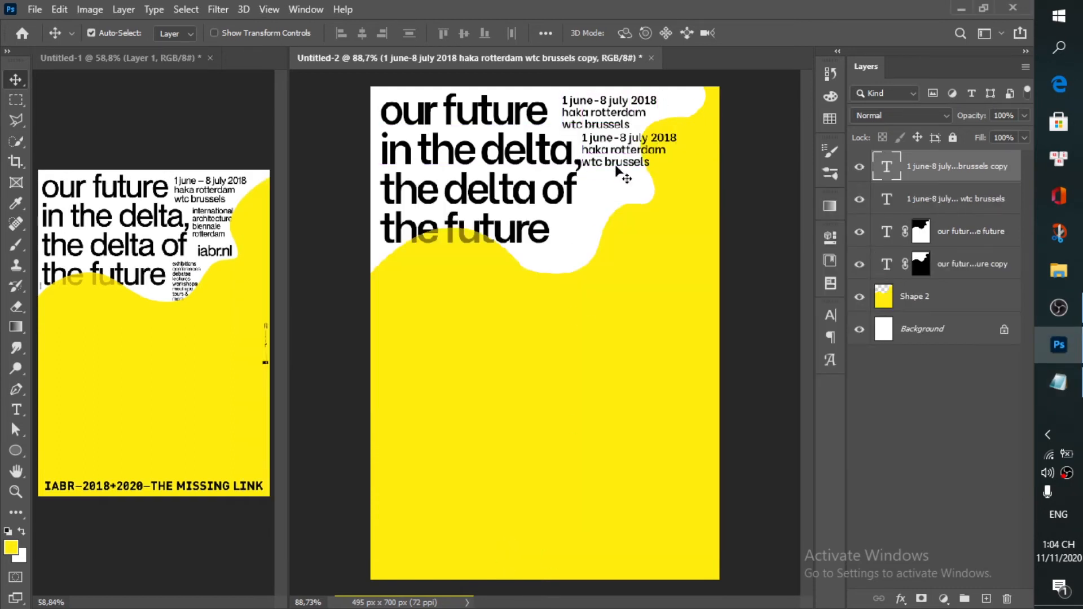
pyautogui.doubleClick(618, 169)
pyautogui.write('international architecture biennale rotterdam')
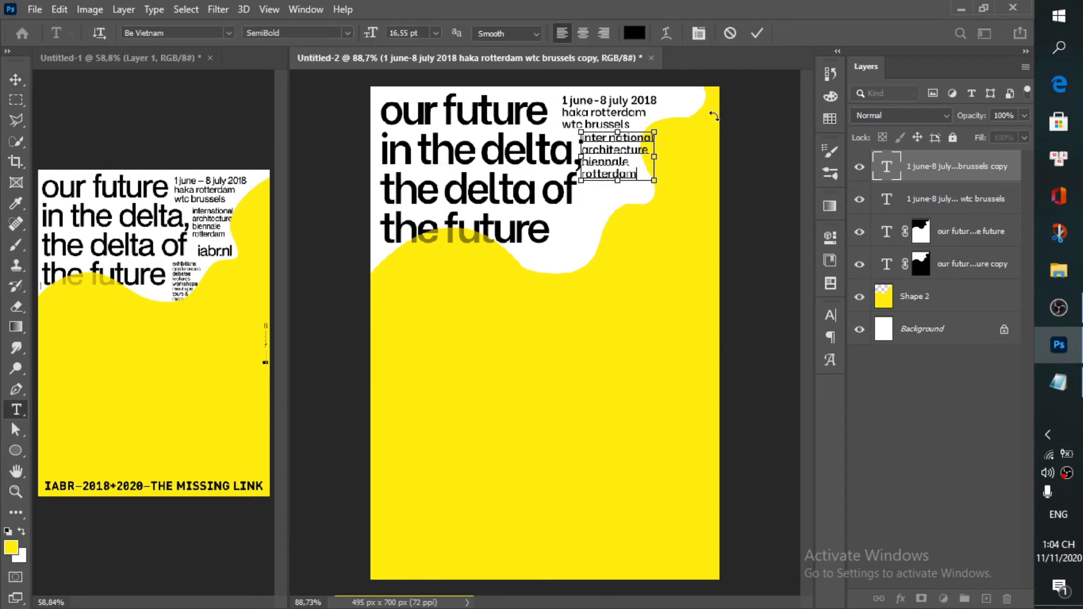
pyautogui.click(757, 33)
# - Position the biennale text just below the date block, close to the end of the headline's second line
pyautogui.press('v')
pyautogui.moveTo(613, 157); pyautogui.dragTo(620, 154)
pyautogui.press('Down')
pyautogui.press('Right')
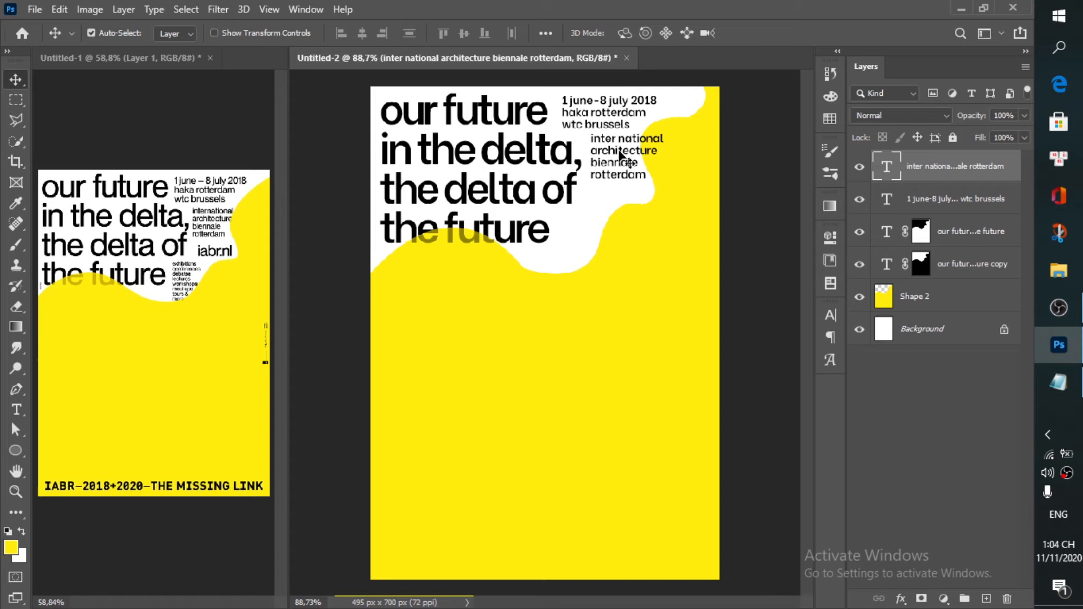
pyautogui.press('Left')
pyautogui.press('Left')
pyautogui.press('Left')
pyautogui.press('Left')
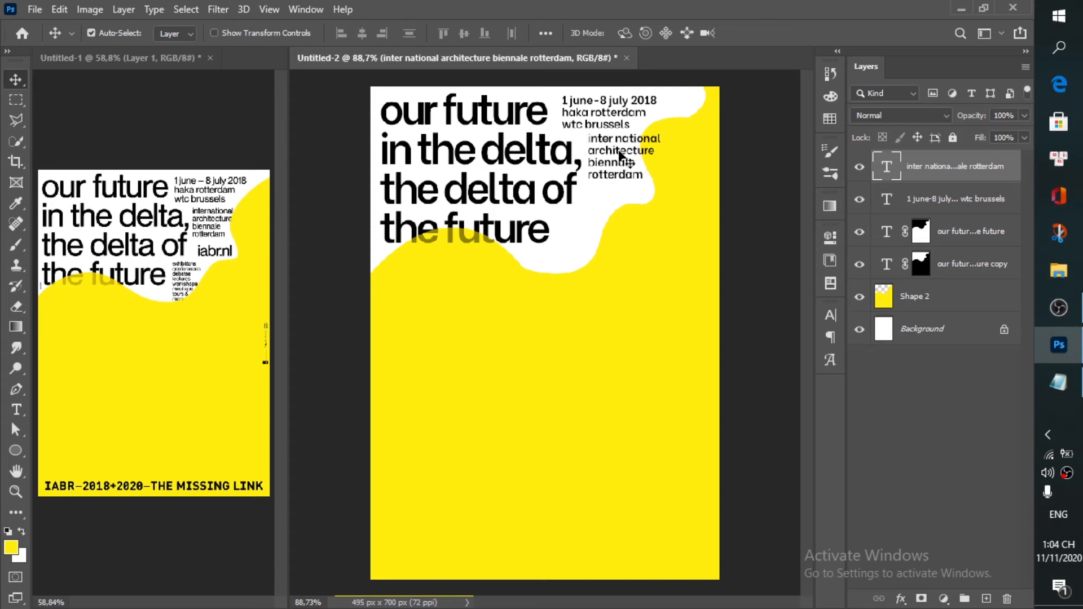
pyautogui.press('Left')
pyautogui.press('Left')
pyautogui.press('Left')
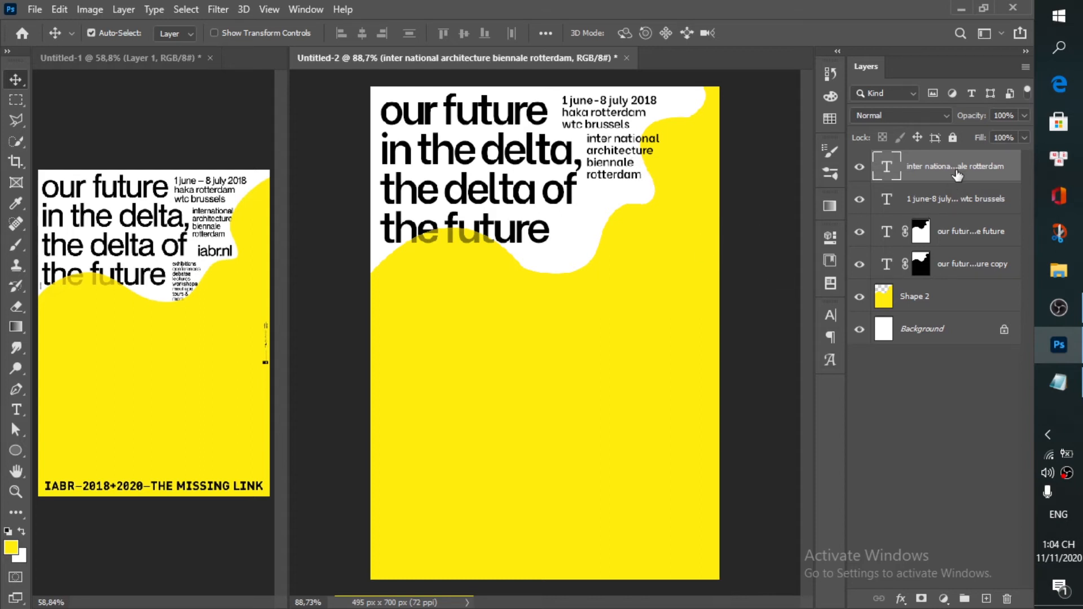
# - Duplicate the biennale text layer, mask the original to the yellow wave area and give the copy the inverted mask
pyautogui.moveTo(952, 178); pyautogui.dragTo(940, 189)
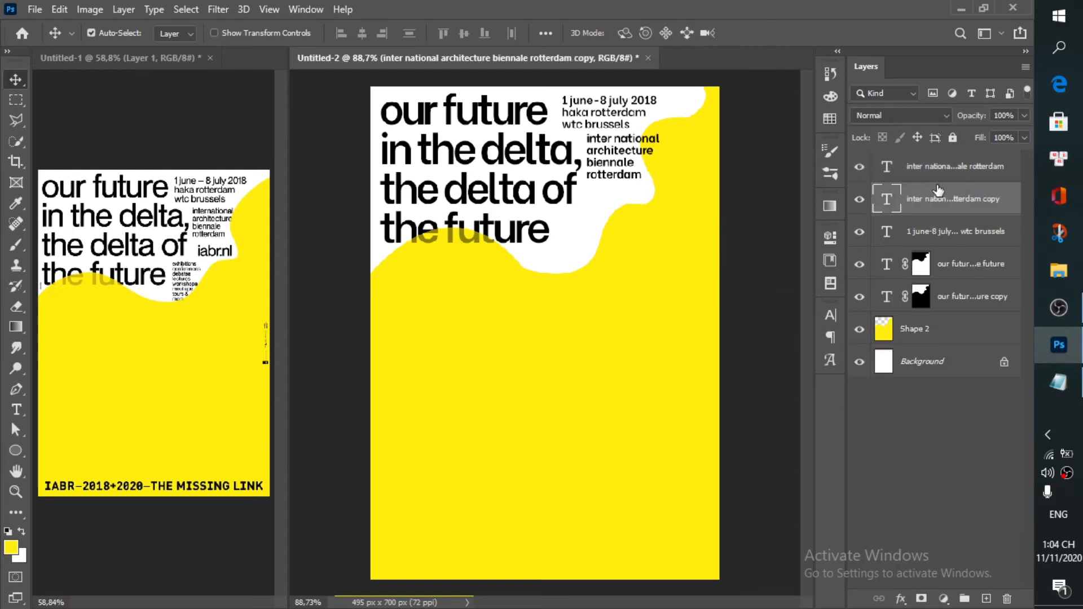
pyautogui.keyDown('ctrl'); pyautogui.click(883, 334); pyautogui.keyUp('ctrl')
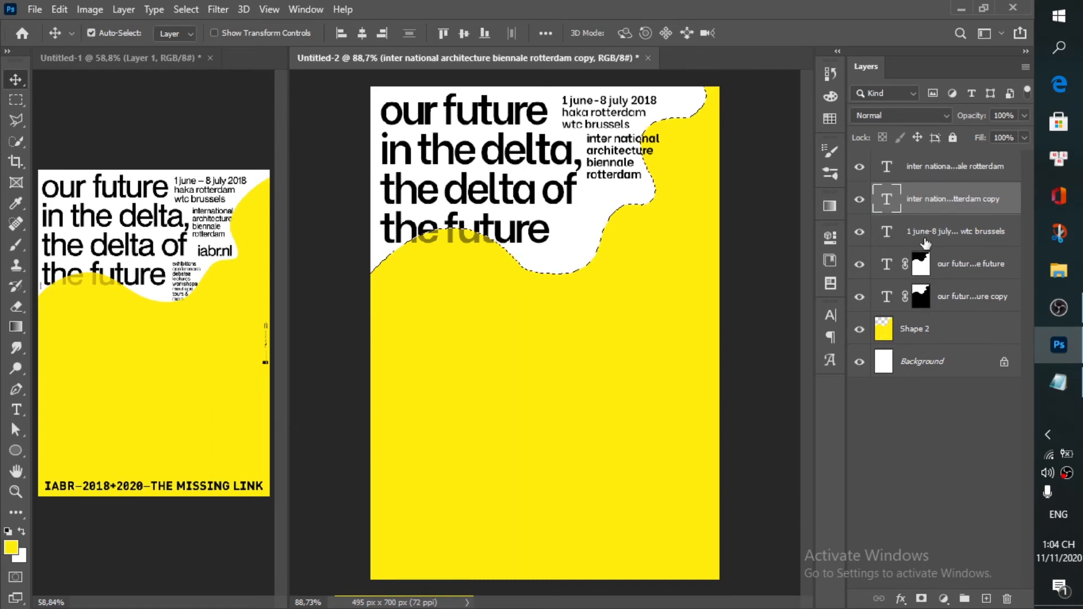
pyautogui.click(921, 599)
pyautogui.moveTo(921, 198); pyautogui.dragTo(906, 167)
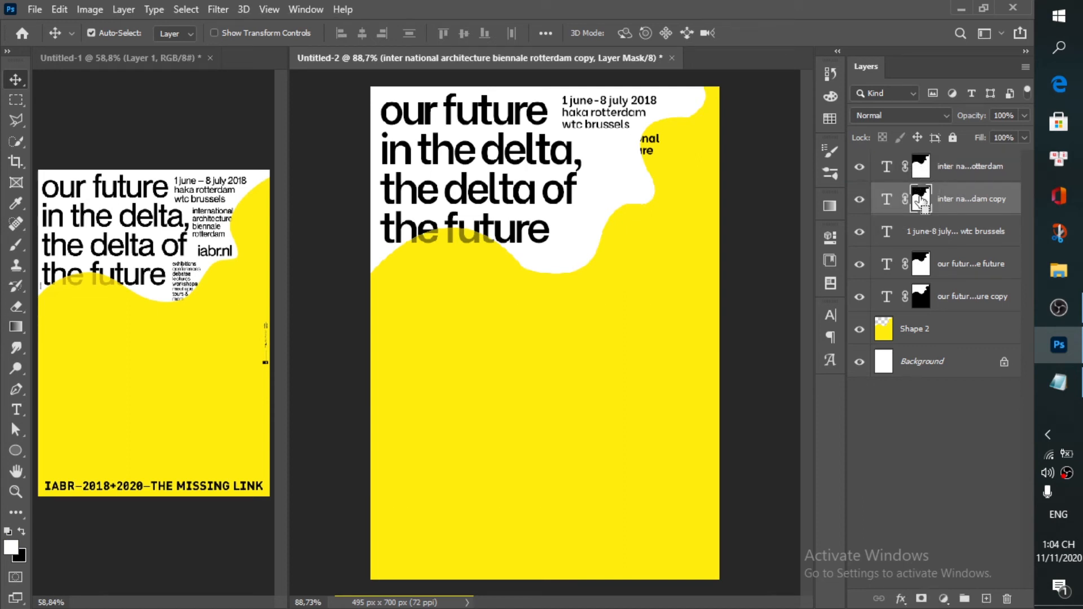
pyautogui.hotkey('ctrl', 'i')
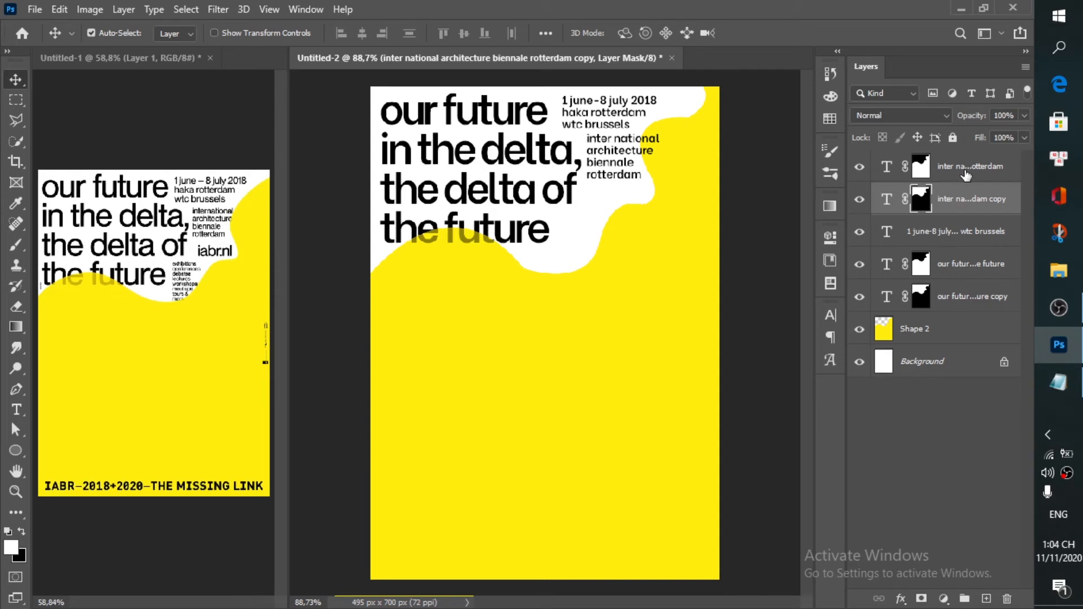
# - Lower the opacity of the biennale text layer masked to the wave area to 60%, keeping both text layers unmerged
pyautogui.click(966, 174)
pyautogui.moveTo(981, 118); pyautogui.dragTo(955, 122)
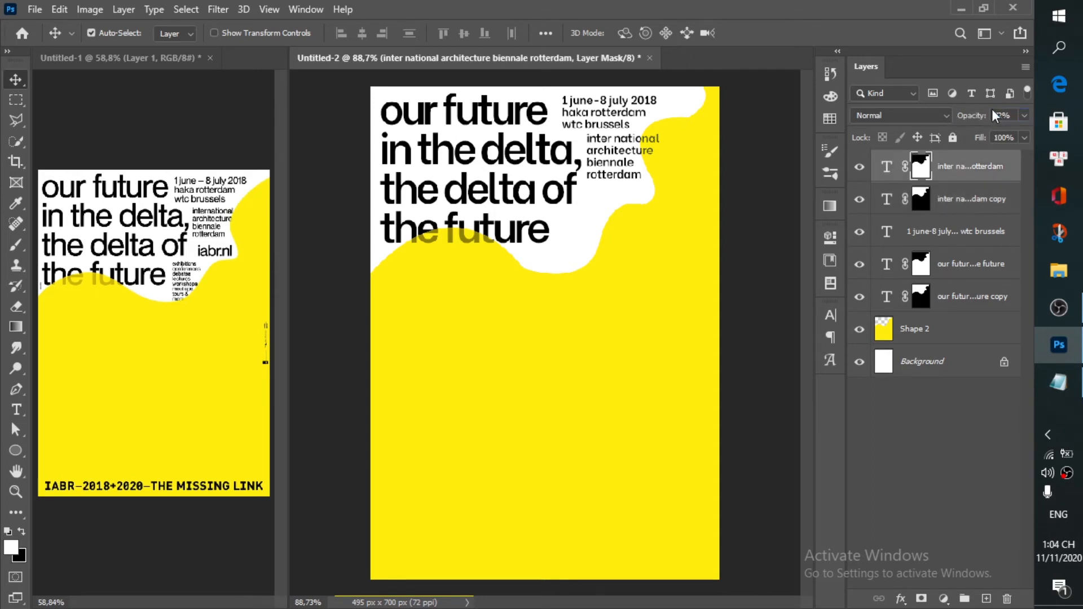
pyautogui.scroll(-6, 1012, 111)
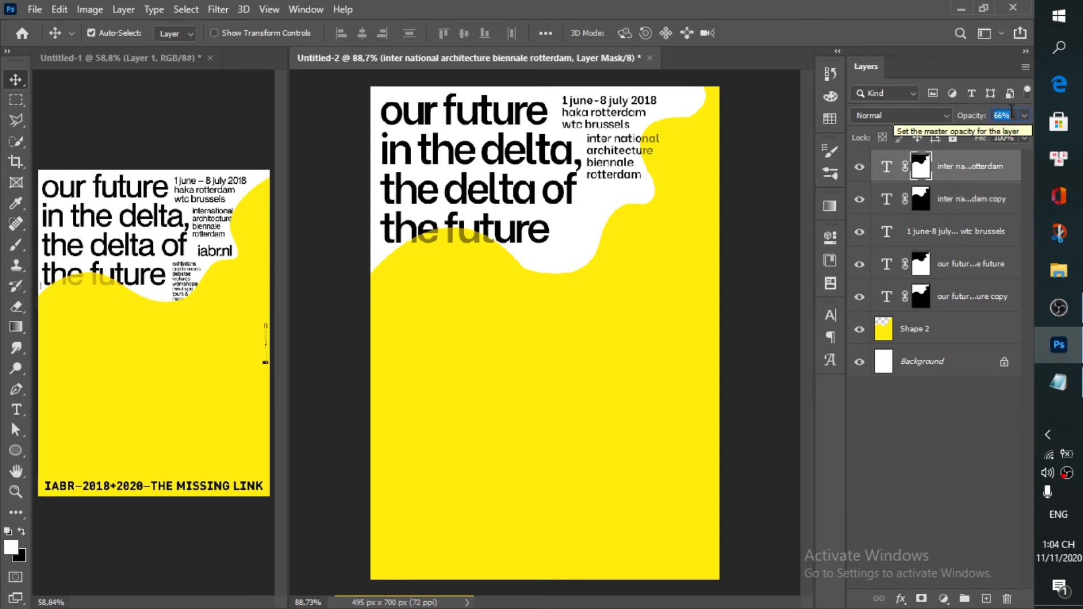
pyautogui.scroll(-1, 1013, 113)
pyautogui.press('Return')
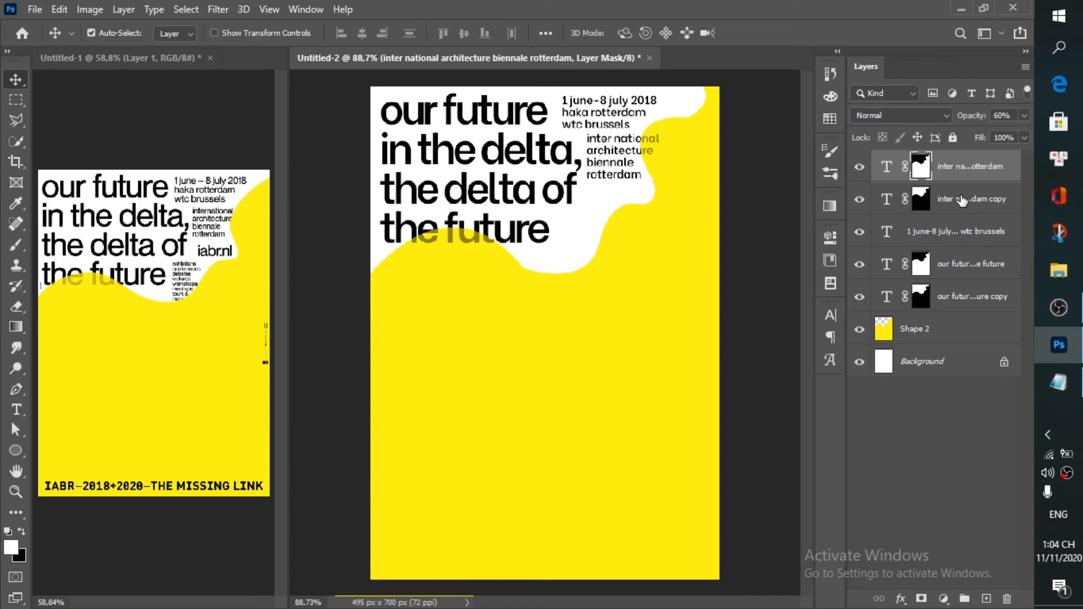
pyautogui.hotkey('ctrl', 'e')
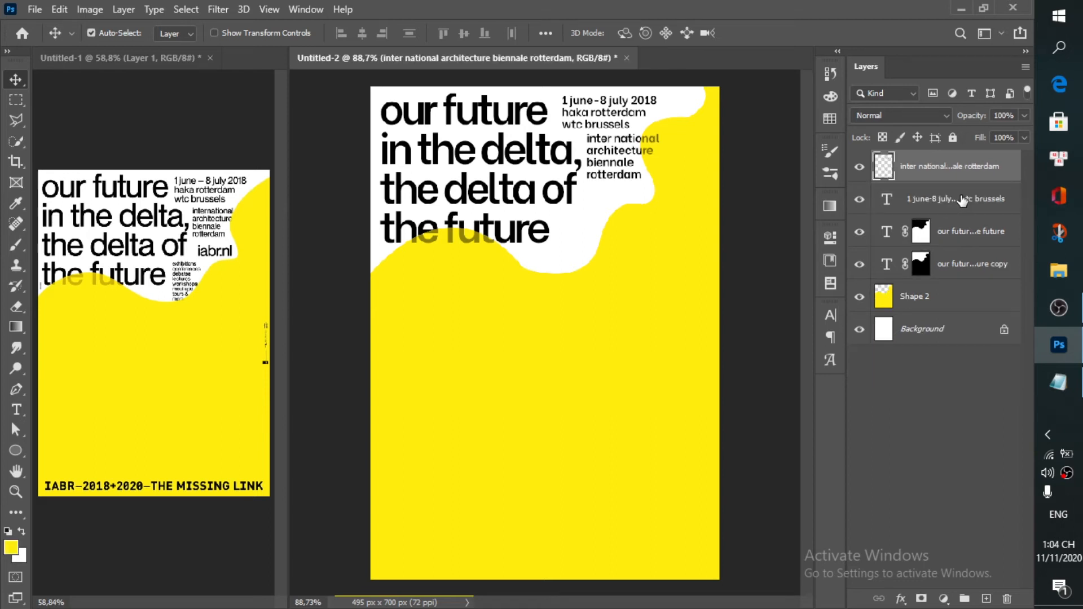
pyautogui.hotkey('ctrl', 'z')
# - Copy the "iabr.nl" line from the lyric file in Notepad and return to the Photoshop poster
pyautogui.click(1059, 383)
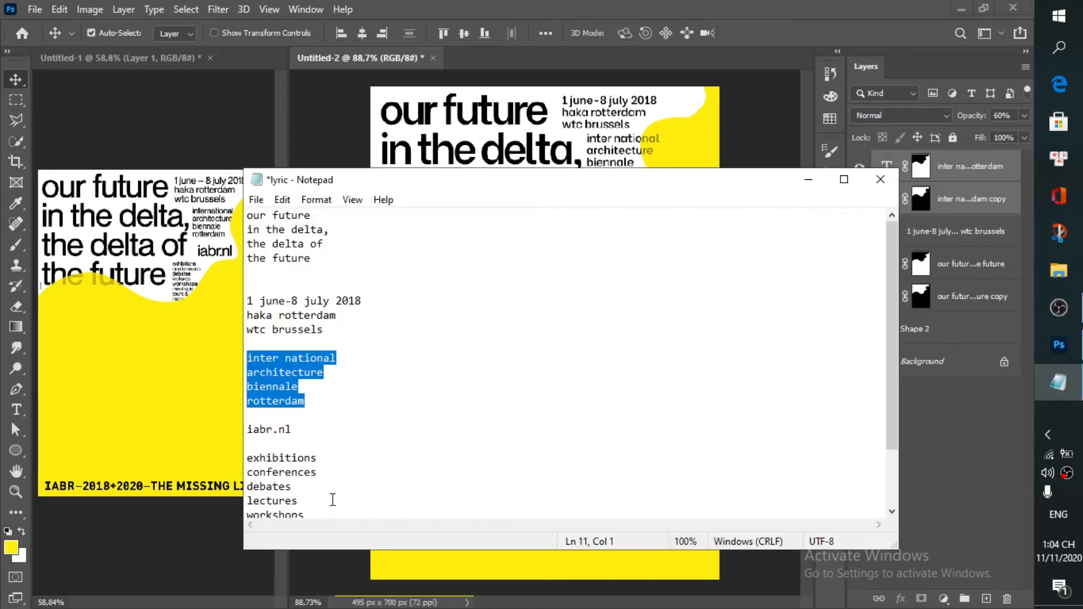
pyautogui.scroll(-2, 333, 500)
pyautogui.moveTo(293, 357)
pyautogui.mouseDown()
pyautogui.moveTo(247, 358)
pyautogui.moveTo(310, 357)
pyautogui.mouseUp()
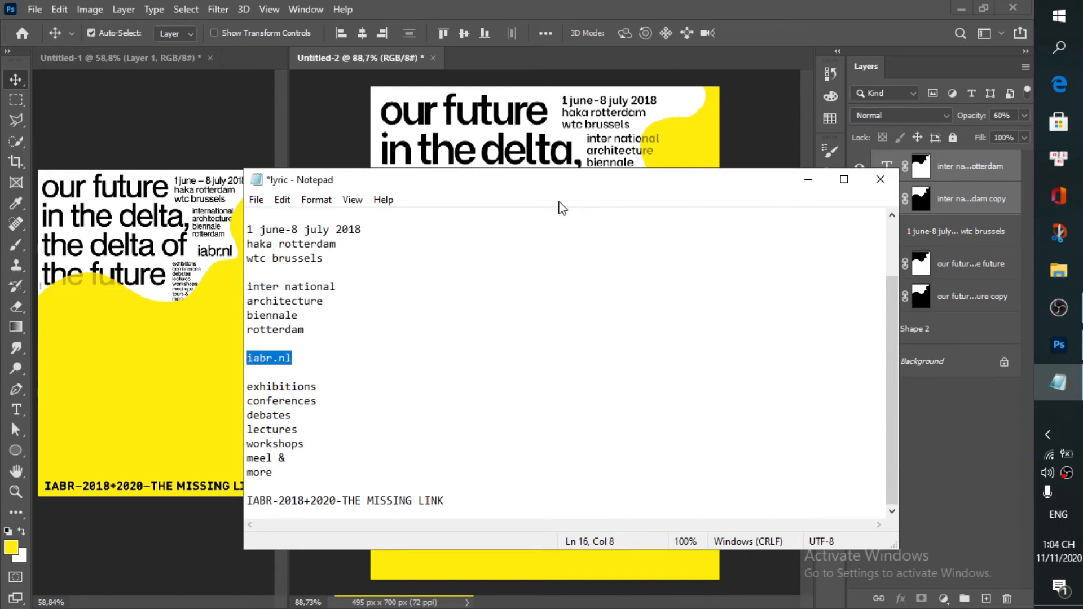
pyautogui.click(658, 131)
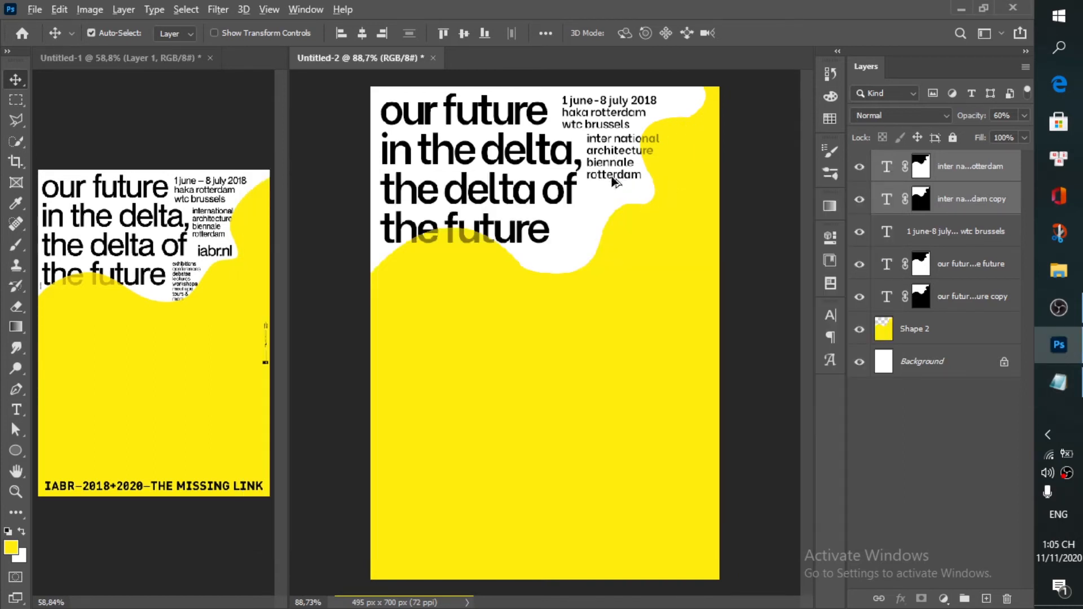
# - Duplicate the date text block below the biennale text and replace the copy's wording with "iabr.nl"
pyautogui.click(910, 232)
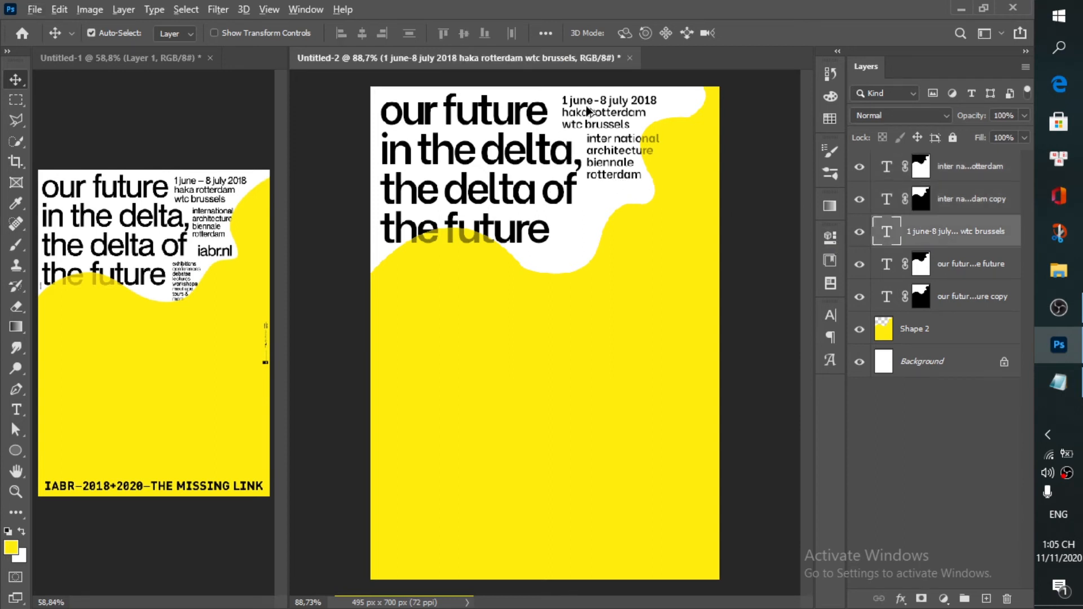
pyautogui.moveTo(587, 127); pyautogui.dragTo(609, 226)
pyautogui.doubleClick(609, 226)
pyautogui.write('iabr.nl')
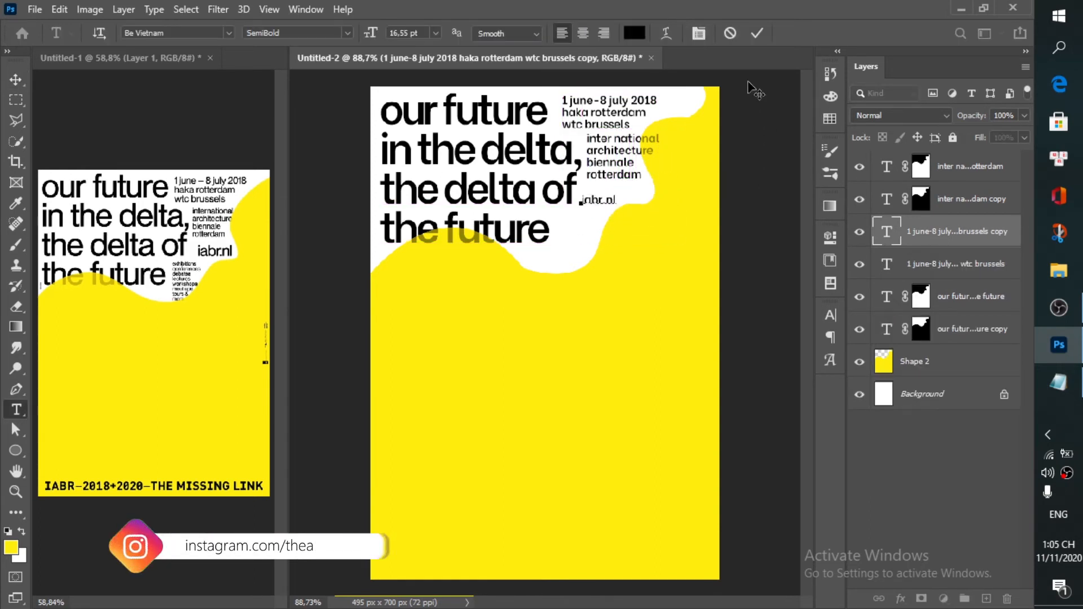
# - Enlarge the iabr.nl text to about 29.05 pt and align it under the biennale text's first letters
pyautogui.click(756, 34)
pyautogui.moveTo(621, 189); pyautogui.dragTo(641, 177)
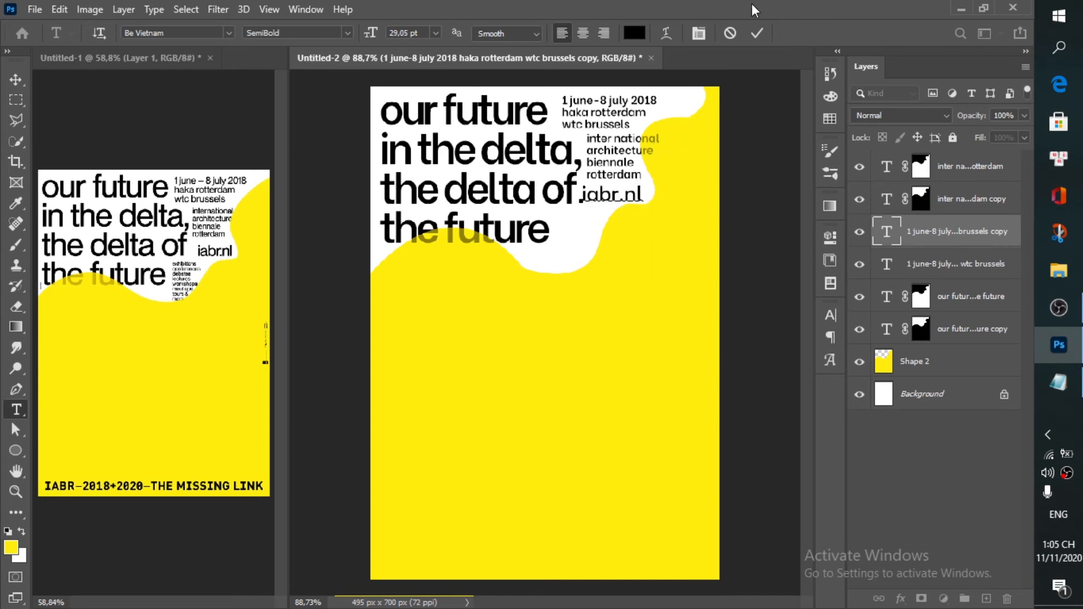
pyautogui.click(757, 32)
pyautogui.press('v')
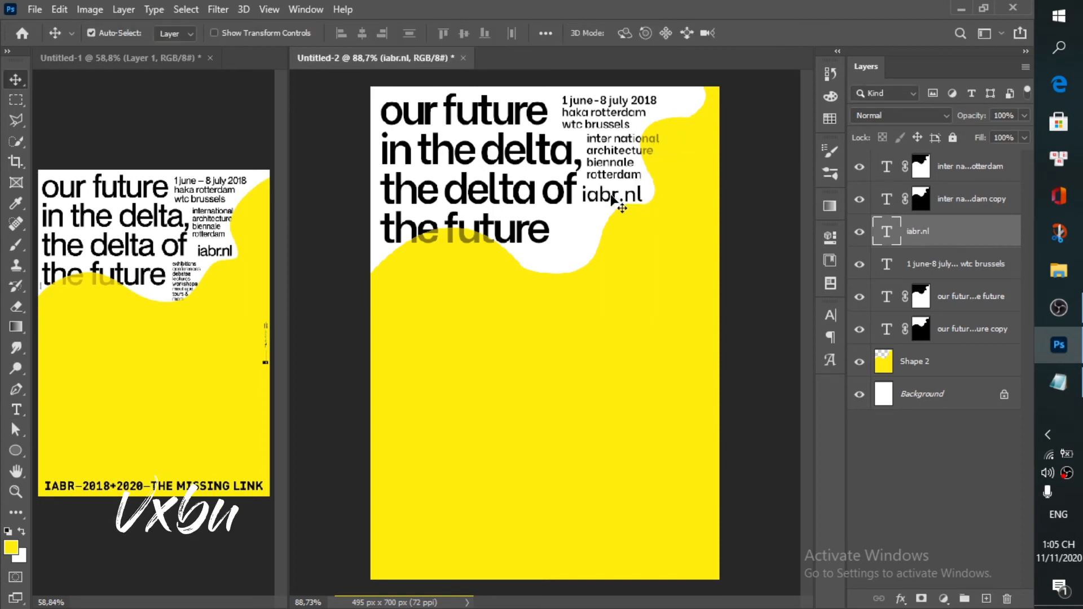
pyautogui.moveTo(612, 196); pyautogui.dragTo(617, 198)
pyautogui.moveTo(618, 198); pyautogui.dragTo(615, 197)
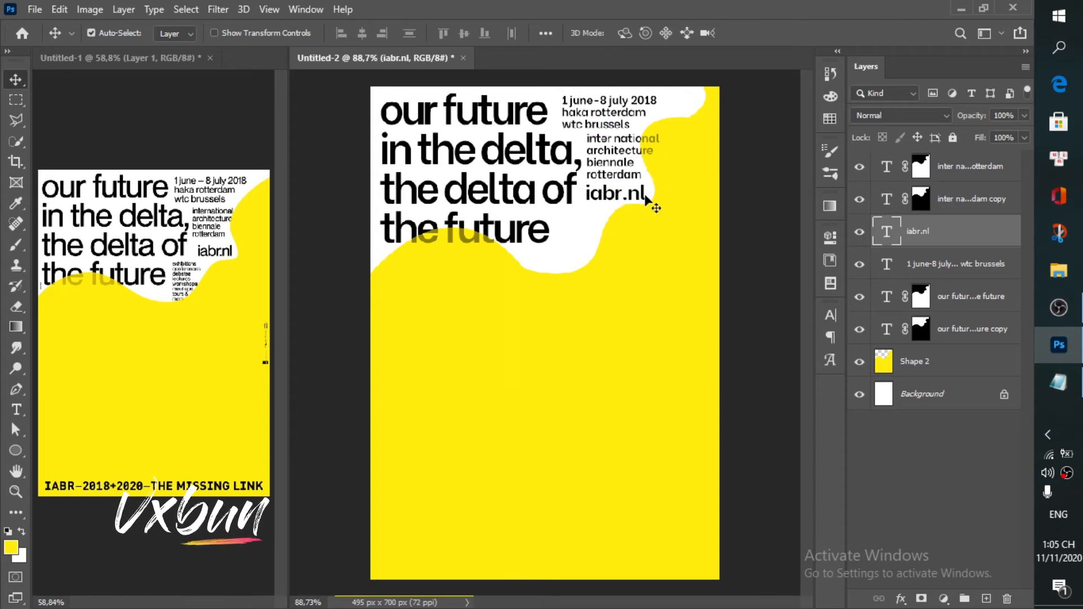
# - Set the iabr.nl text's tracking to -40 and try the Bold weight, settling on SemiBold
pyautogui.click(830, 316)
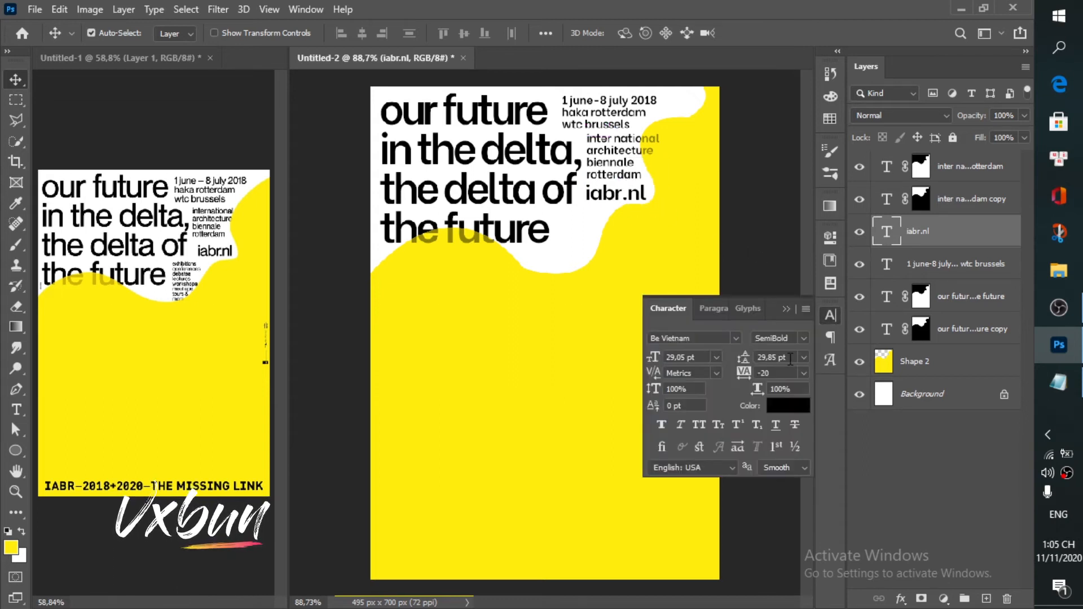
pyautogui.click(790, 338)
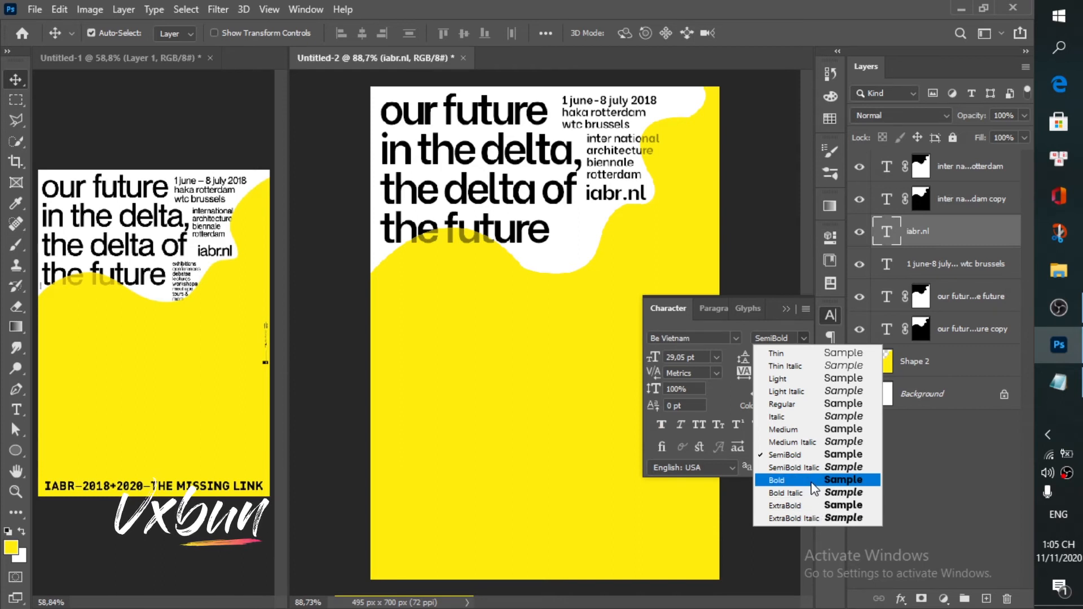
pyautogui.click(806, 480)
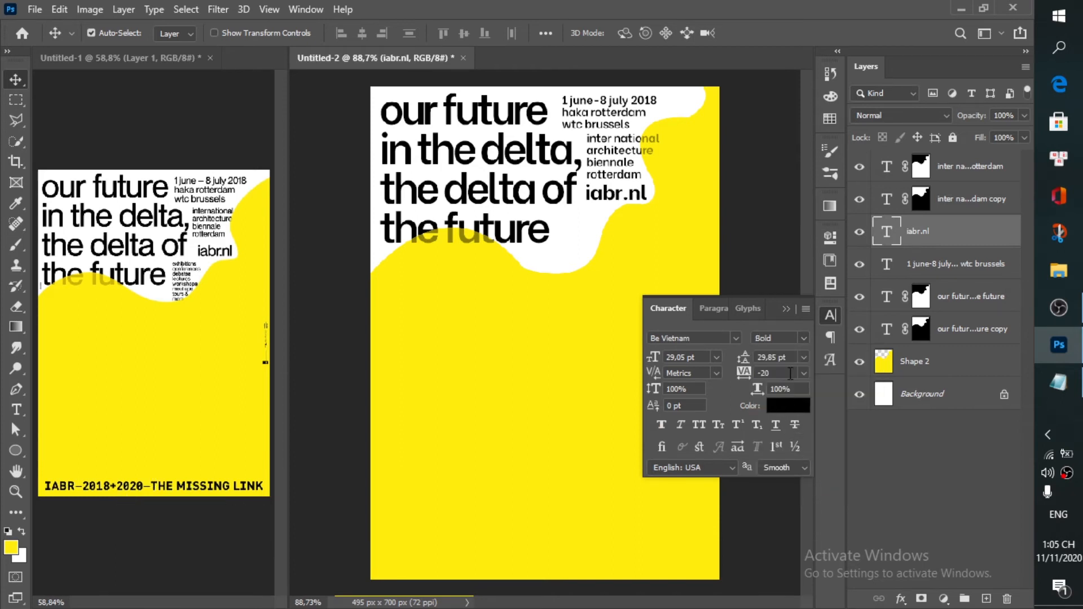
pyautogui.press('Return')
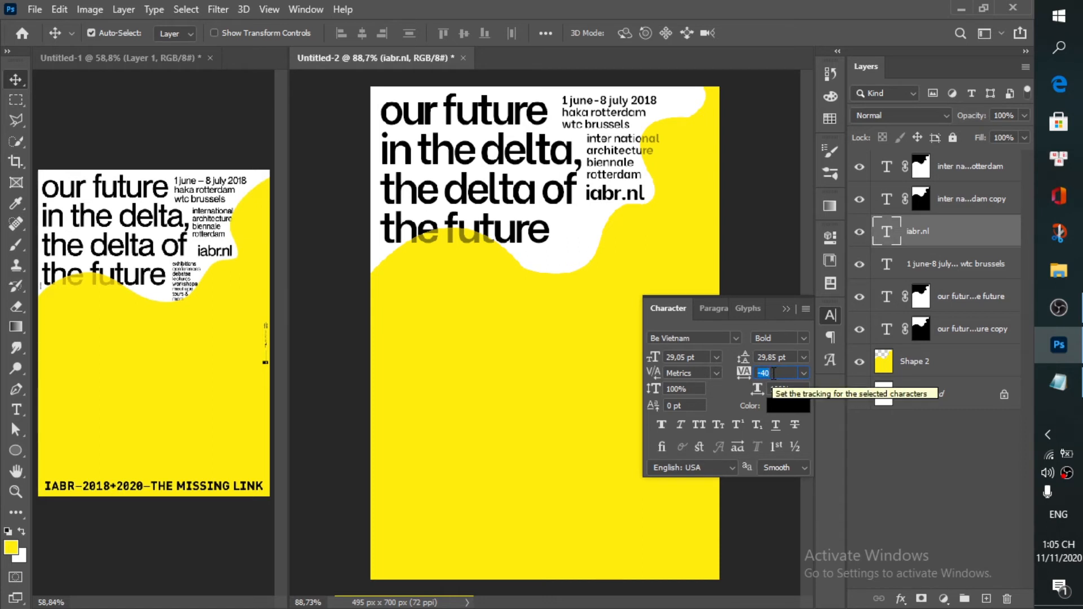
pyautogui.click(803, 338)
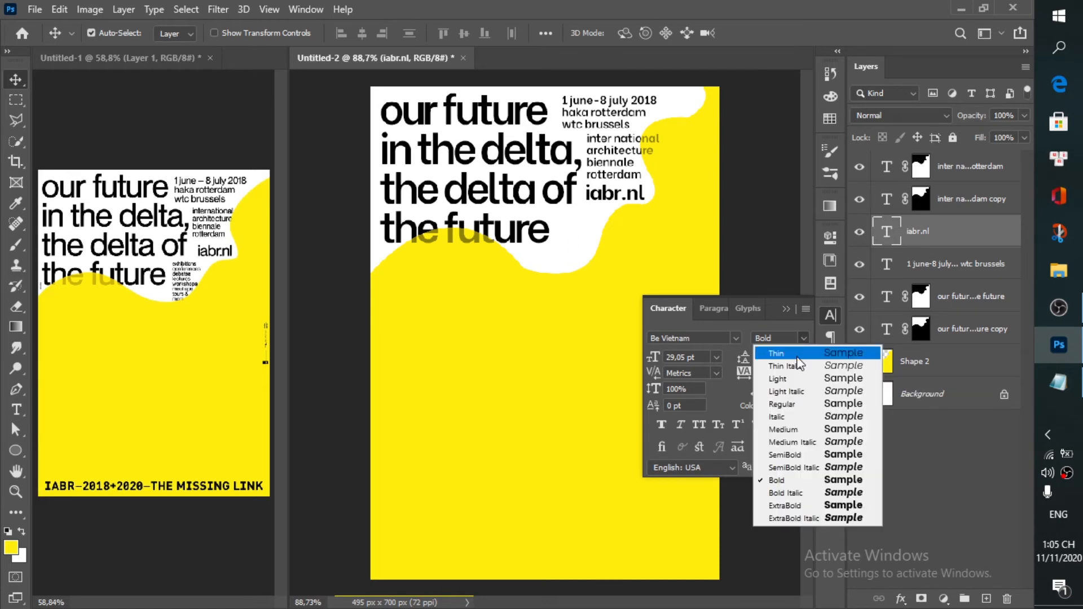
pyautogui.click(797, 456)
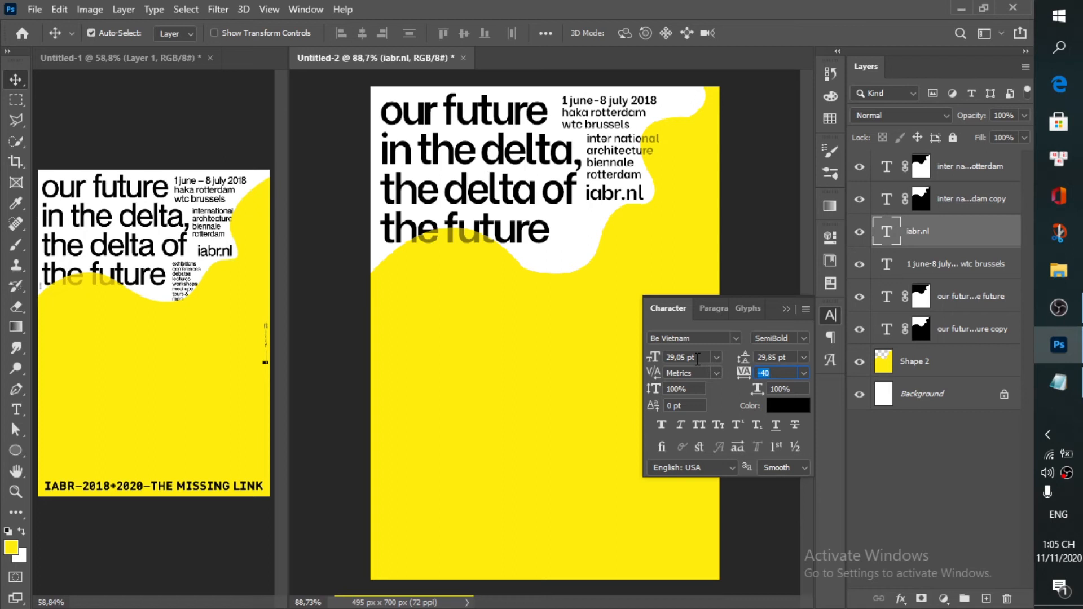
pyautogui.press('Return')
pyautogui.click(830, 315)
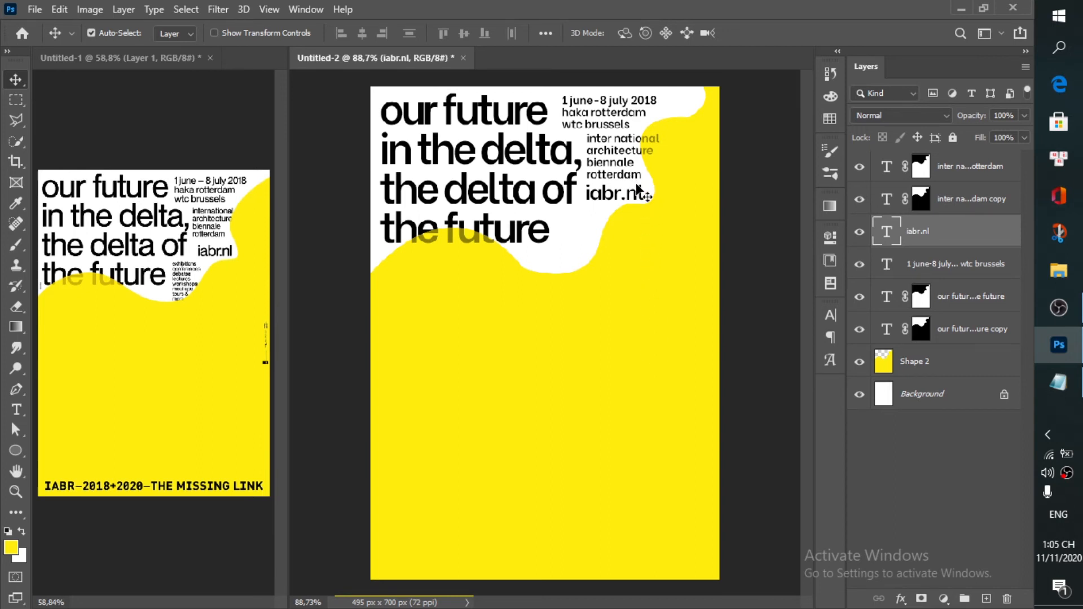
# - Copy the event list from "exhibitions" to "more" in the lyric file in Notepad and return to the Photoshop poster
pyautogui.click(1059, 382)
pyautogui.moveTo(301, 477); pyautogui.dragTo(229, 394)
pyautogui.hotkey('ctrl', 'c')
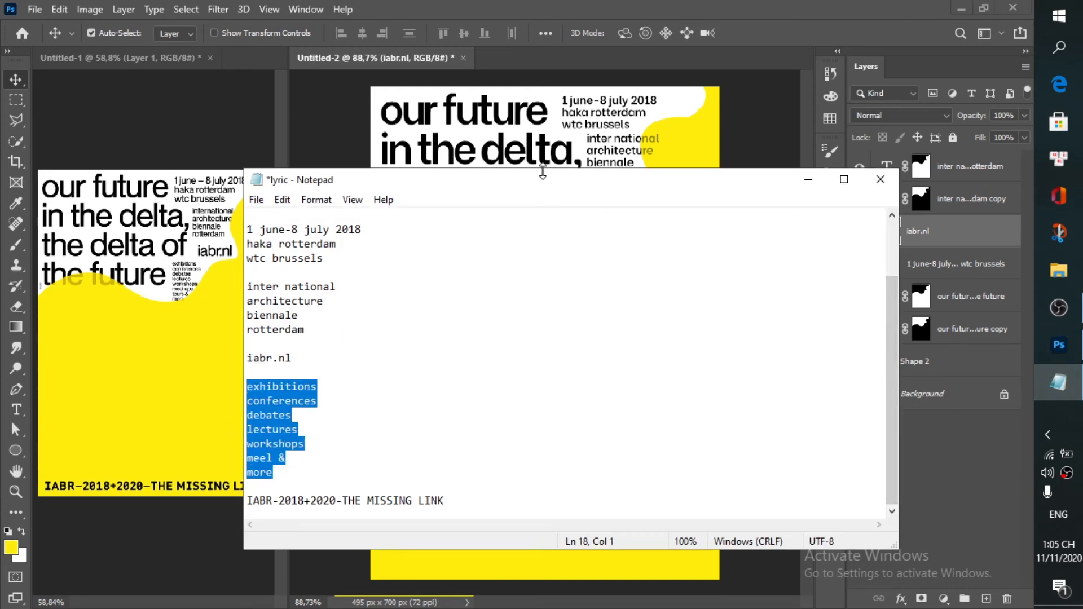
pyautogui.click(541, 137)
# - Duplicate the iabr.nl text beside the headline's last line and replace the copy's wording with the copied event list
pyautogui.moveTo(600, 199); pyautogui.dragTo(579, 232)
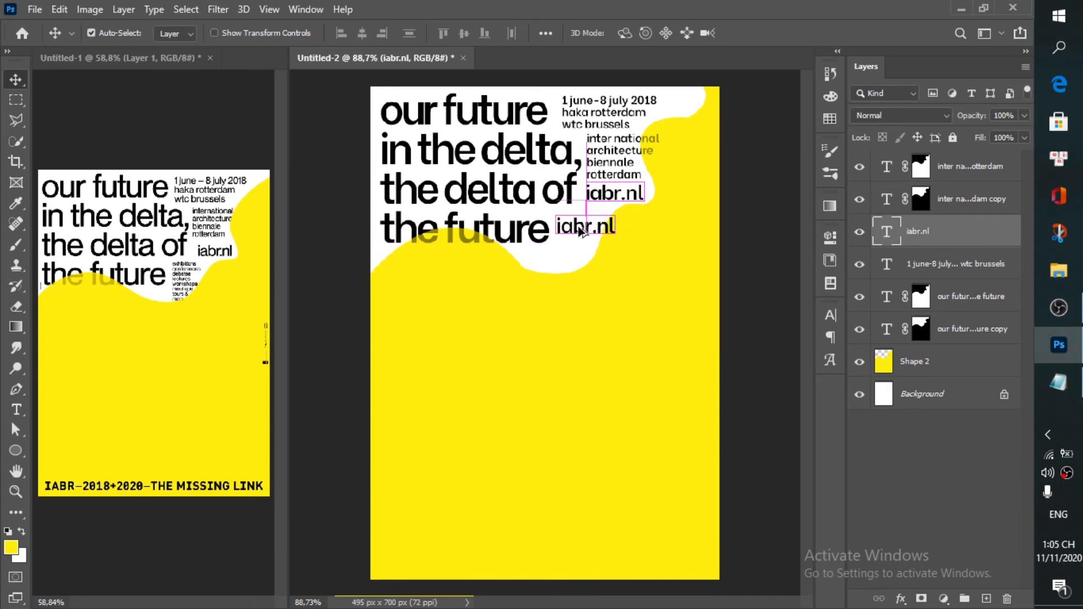
pyautogui.doubleClick(584, 228)
pyautogui.hotkey('ctrl', 'v')
pyautogui.hotkey('ctrl', 'a')
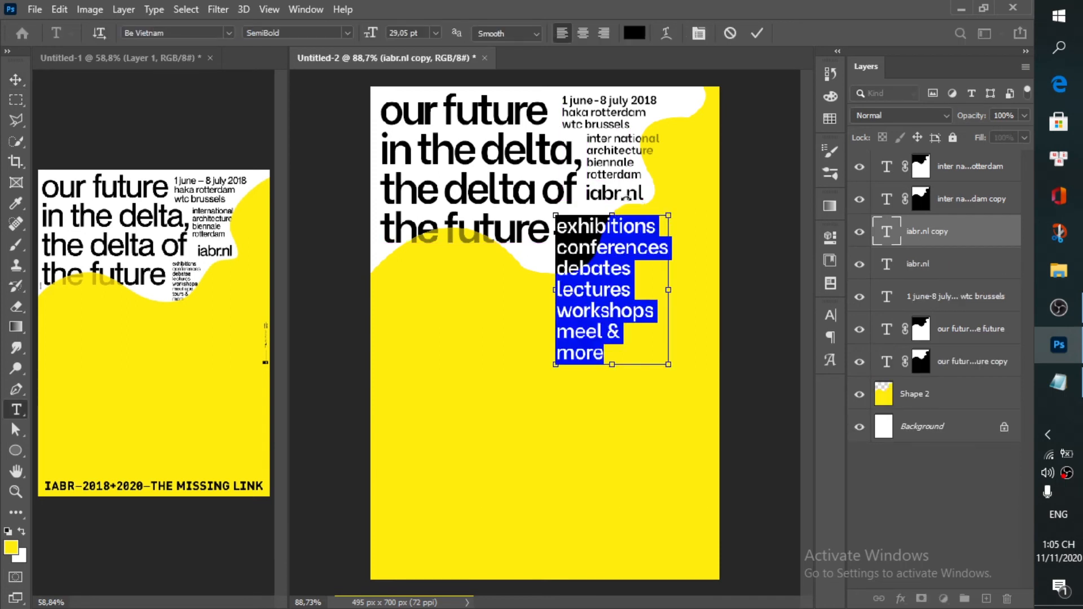
# - Reduce the event list's font size to 15 pt and its leading to 17 pt
pyautogui.click(831, 315)
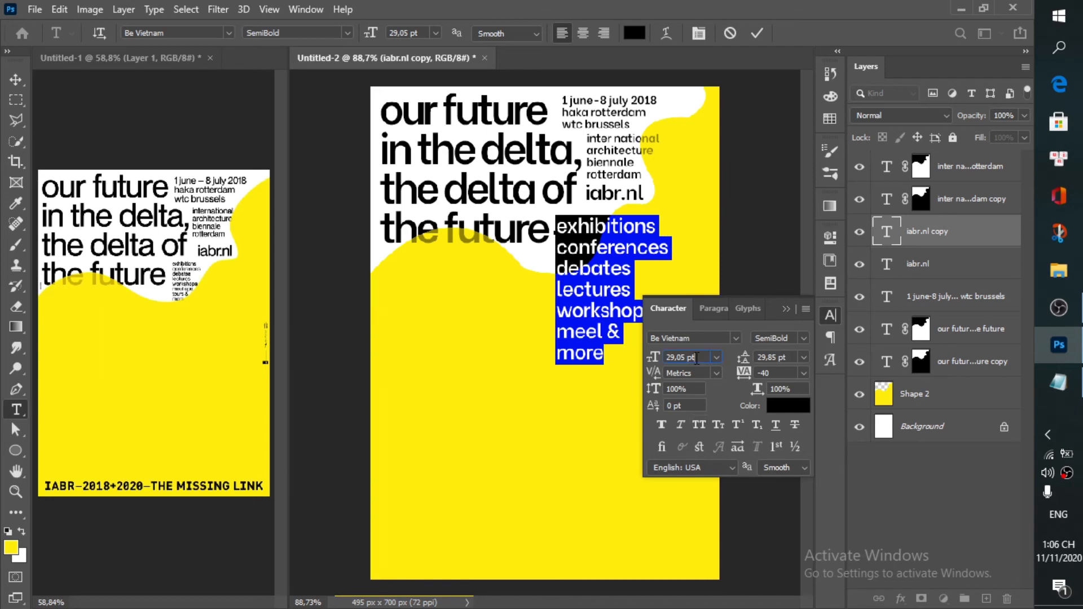
pyautogui.press('Down')
pyautogui.press('Down')
pyautogui.press('Down')
pyautogui.press('Down')
pyautogui.press('Down')
pyautogui.press('Down')
pyautogui.press('Down')
pyautogui.press('Down')
pyautogui.press('Down')
pyautogui.press('Down')
pyautogui.press('Down')
pyautogui.press('Down')
pyautogui.press('Down')
pyautogui.press('Down')
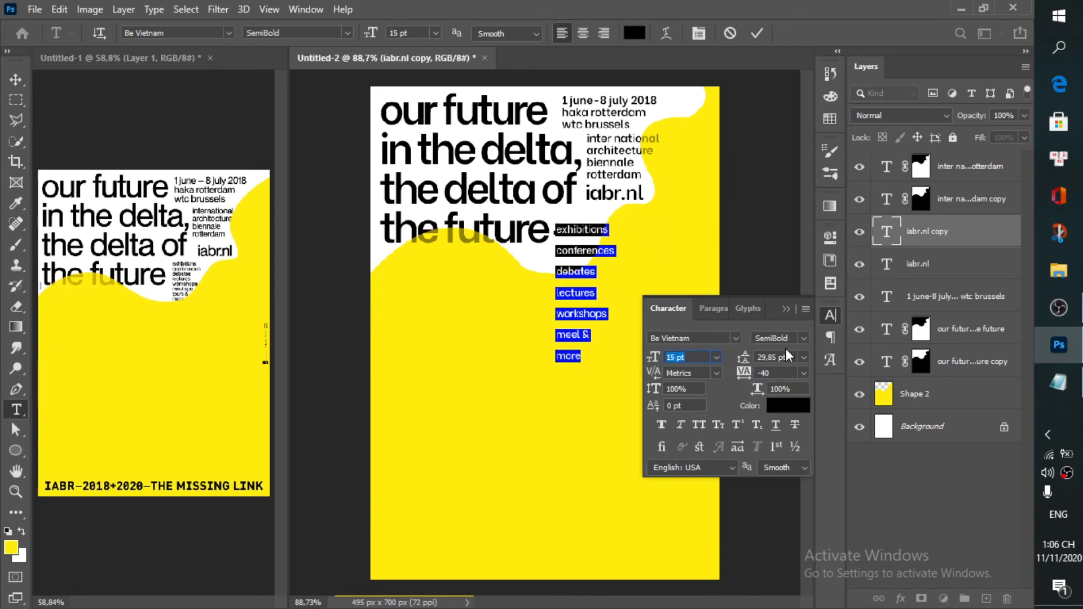
pyautogui.click(776, 357)
pyautogui.press('Down')
pyautogui.press('Down')
pyautogui.press('Down')
pyautogui.press('Down')
pyautogui.press('Down')
pyautogui.press('Down')
pyautogui.press('Down')
pyautogui.press('Down')
pyautogui.press('Down')
pyautogui.press('Down')
pyautogui.press('Down')
pyautogui.press('Down')
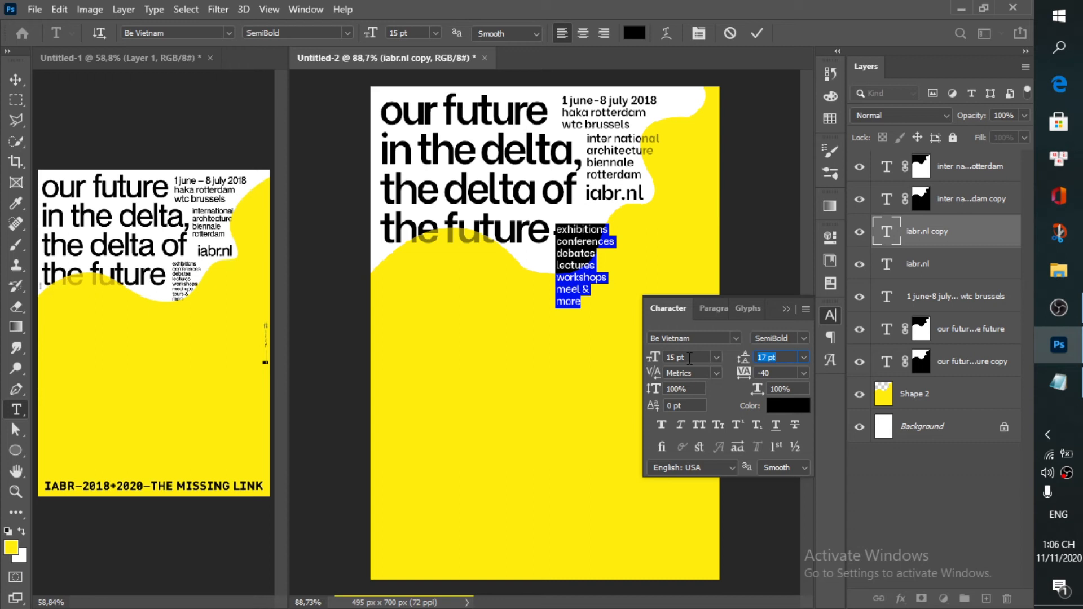
# - Tighten the event list to a 12 pt font size with 14 pt leading and commit the text
pyautogui.click(690, 358)
pyautogui.press('Down')
pyautogui.press('Down')
pyautogui.press('Down')
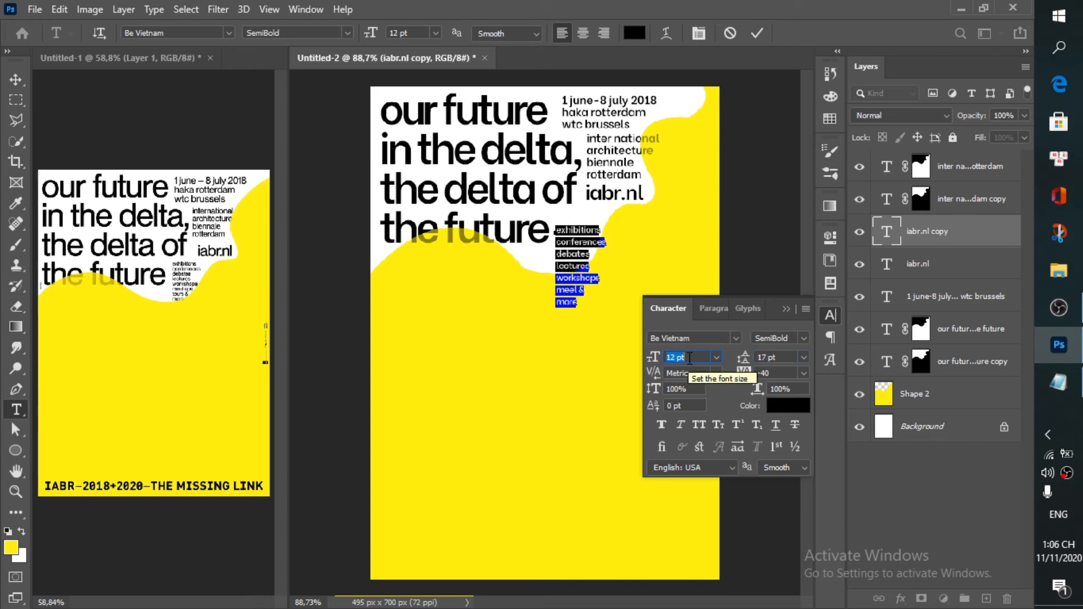
pyautogui.press('Down')
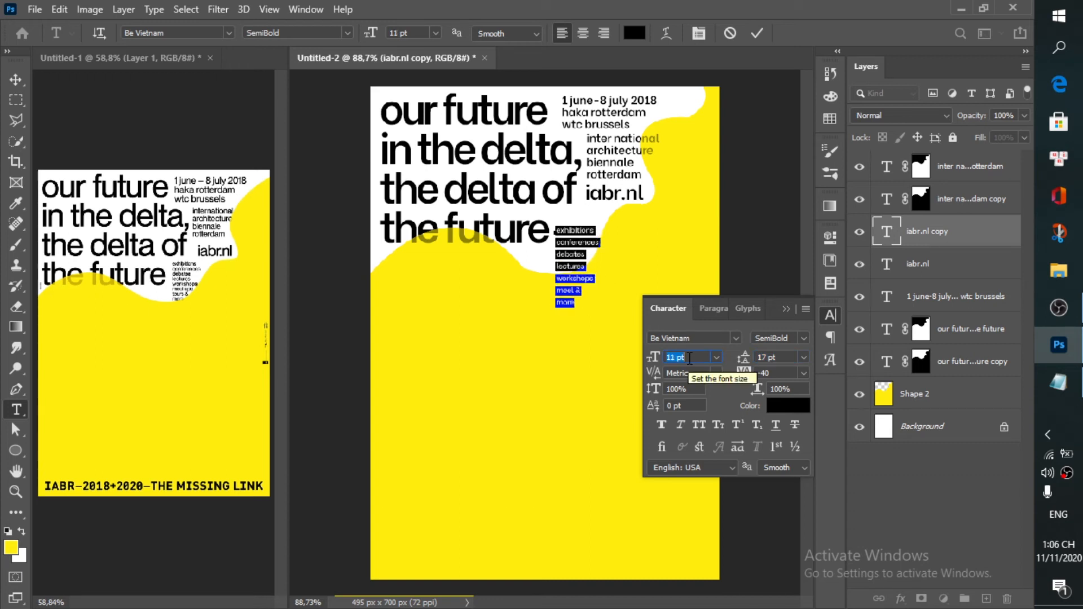
pyautogui.press('Up')
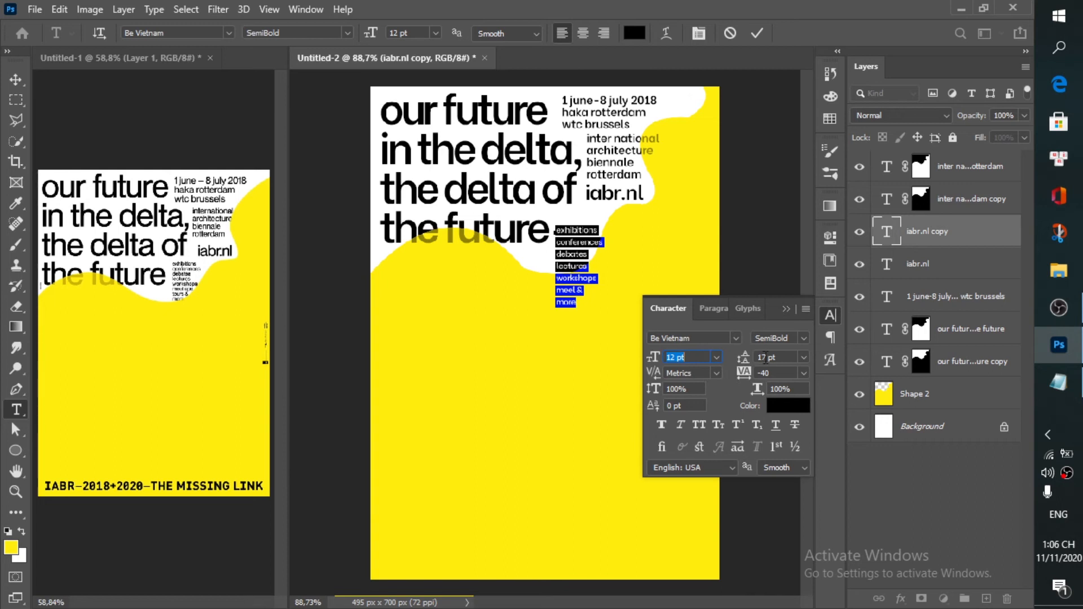
pyautogui.press('Down')
pyautogui.press('Down')
pyautogui.press('Down')
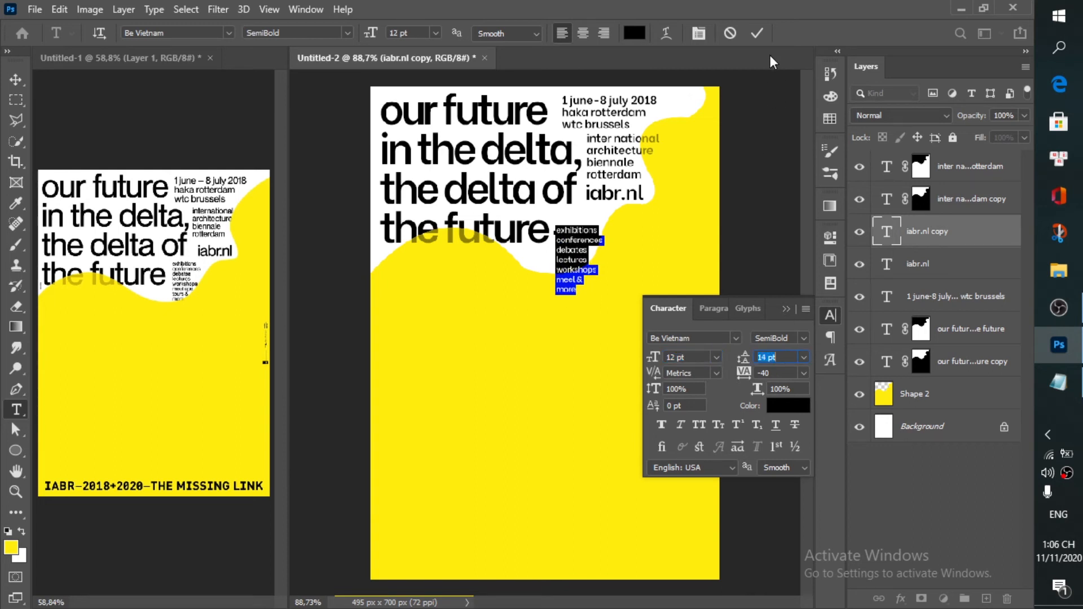
pyautogui.click(756, 34)
pyautogui.press('v')
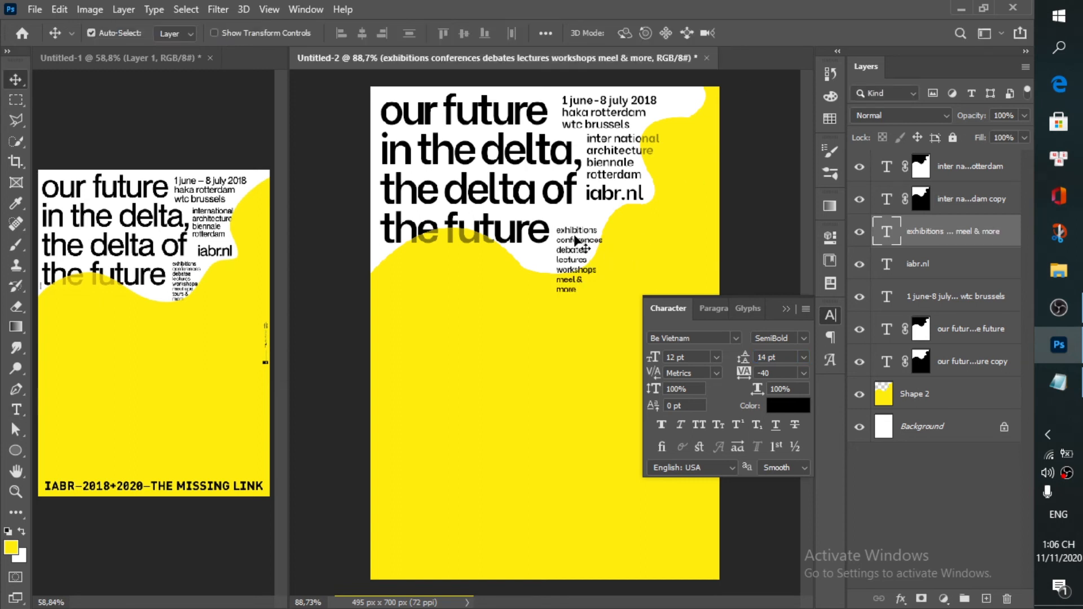
# - Position the event list just after the headline's last line, with its first word near the top of "future"
pyautogui.moveTo(574, 238); pyautogui.dragTo(577, 229)
pyautogui.press('Down')
pyautogui.press('Down')
pyautogui.press('Down')
pyautogui.press('Down')
pyautogui.press('Down')
pyautogui.press('Down')
pyautogui.press('Down')
pyautogui.press('Down')
pyautogui.press('Down')
pyautogui.press('Left')
pyautogui.press('Left')
pyautogui.press('Left')
pyautogui.press('Left')
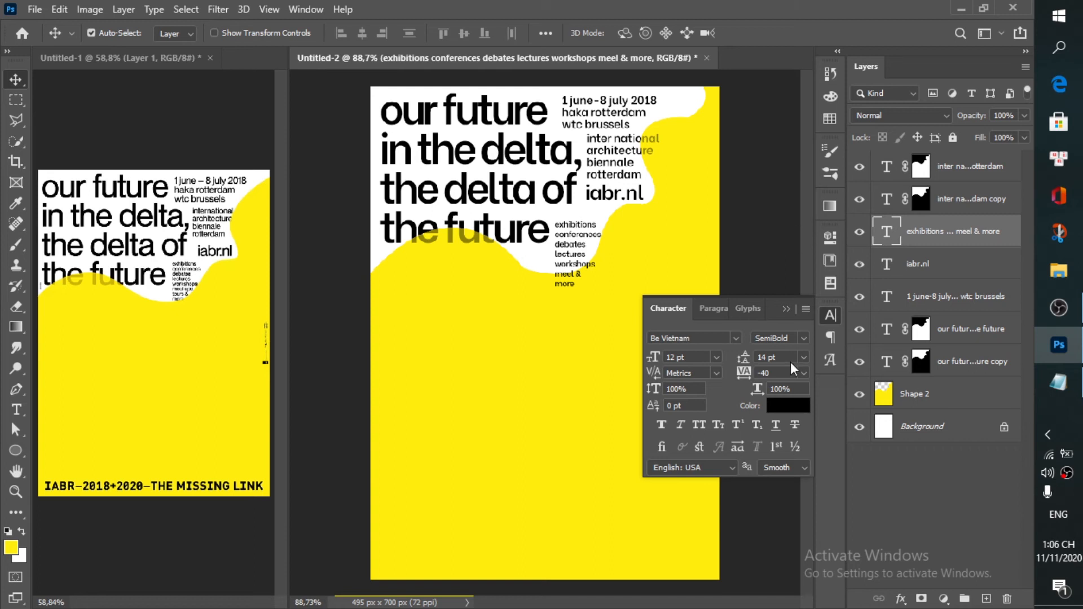
pyautogui.click(830, 316)
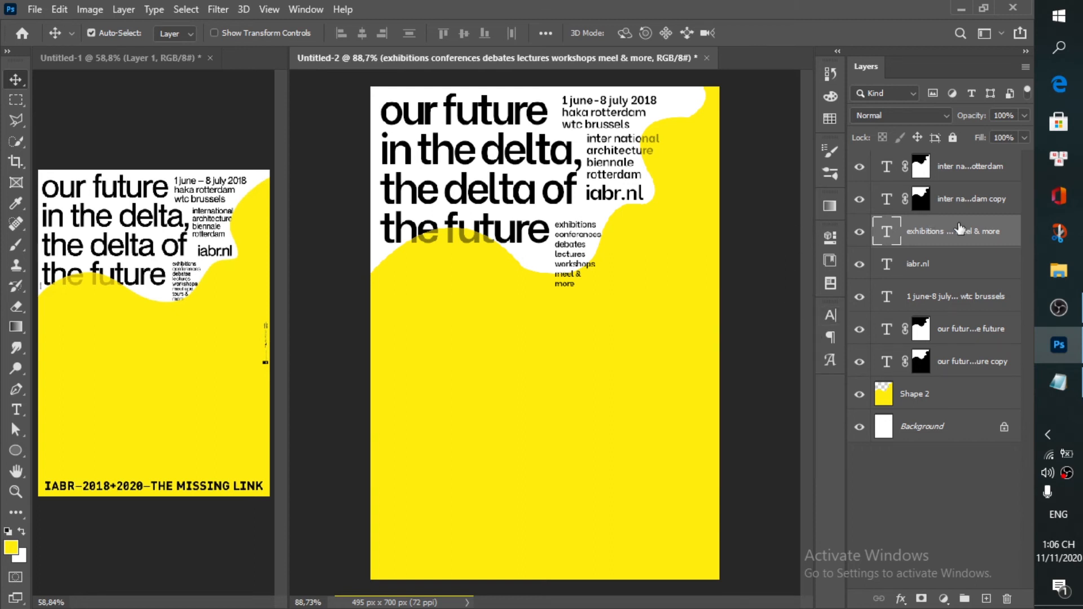
# - Duplicate the event list layer, mask the original to the yellow wave area, and place the copy below it with the inverted mask
pyautogui.hotkey('ctrl', 'j')
pyautogui.keyDown('ctrl'); pyautogui.click(883, 427); pyautogui.keyUp('ctrl')
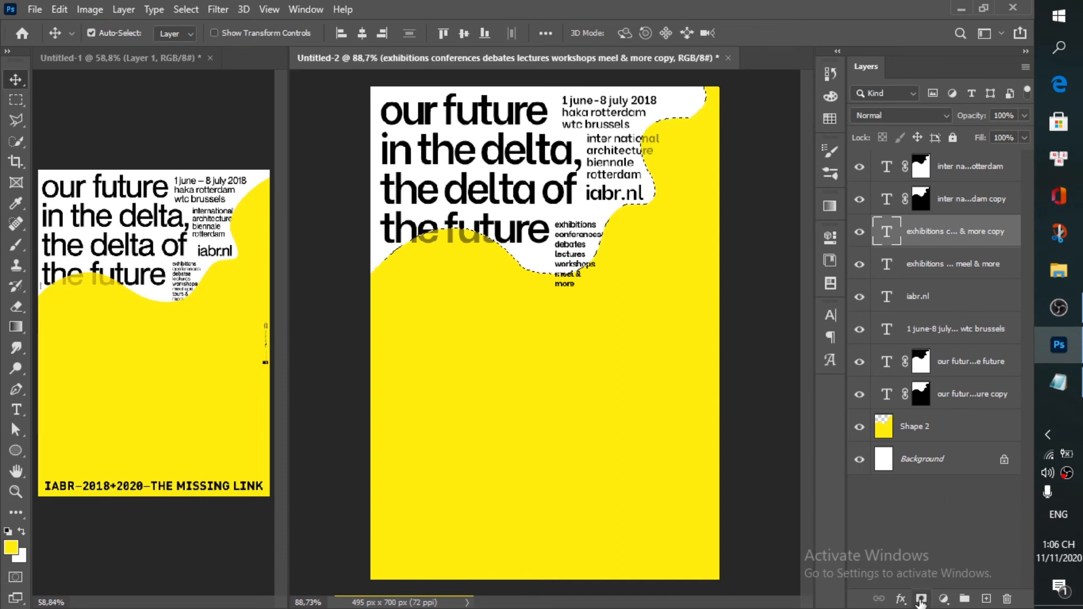
pyautogui.click(922, 598)
pyautogui.moveTo(921, 232); pyautogui.dragTo(921, 265)
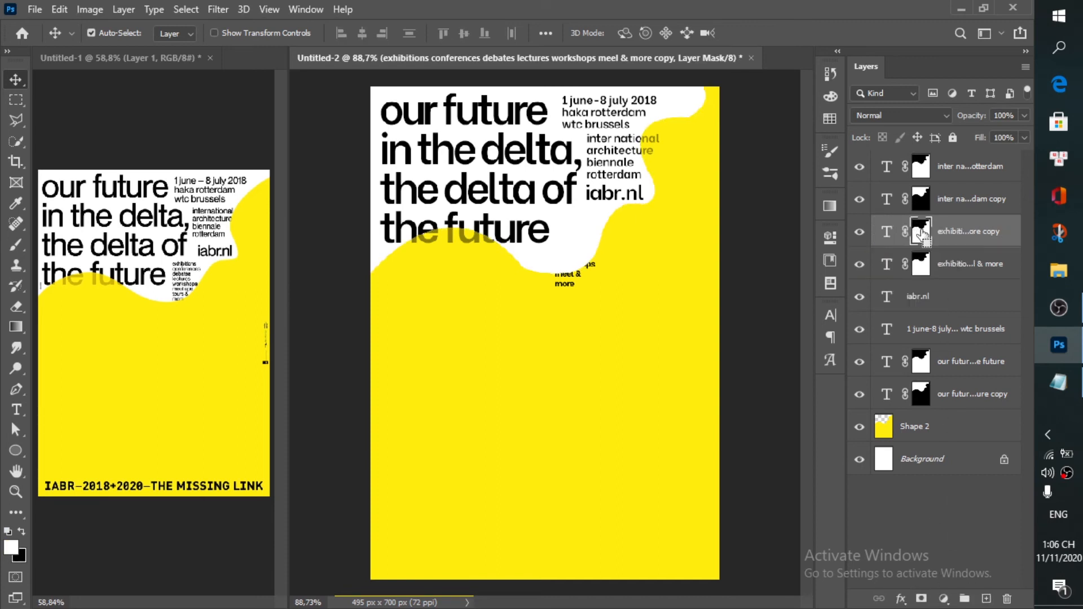
pyautogui.hotkey('ctrl', 'i')
pyautogui.moveTo(954, 240); pyautogui.dragTo(953, 277)
# - Lower the opacity of the event list layer masked to the wave area to 57%
pyautogui.click(957, 240)
pyautogui.moveTo(976, 115); pyautogui.dragTo(942, 115)
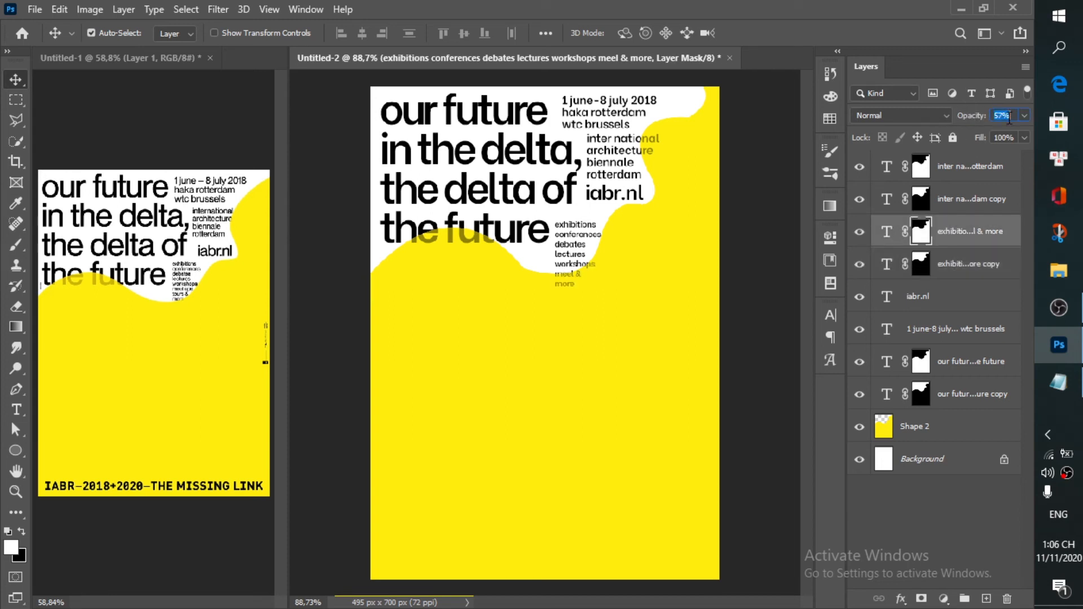
pyautogui.press('Return')
pyautogui.click(612, 426)
pyautogui.scroll(-3, 585, 341)
pyautogui.scroll(1, 587, 343)
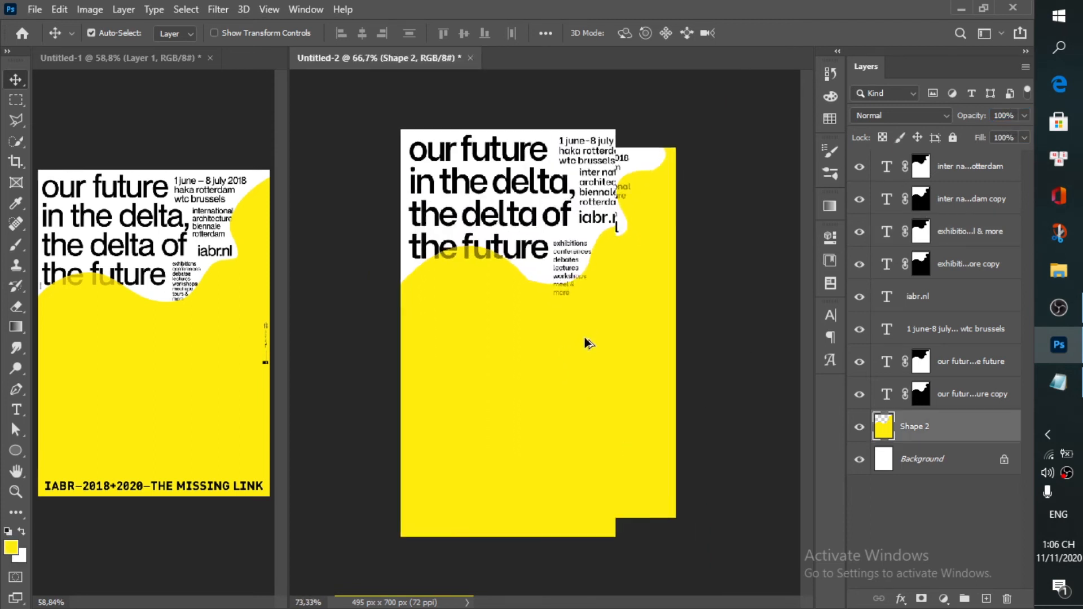
pyautogui.scroll(1, 597, 290)
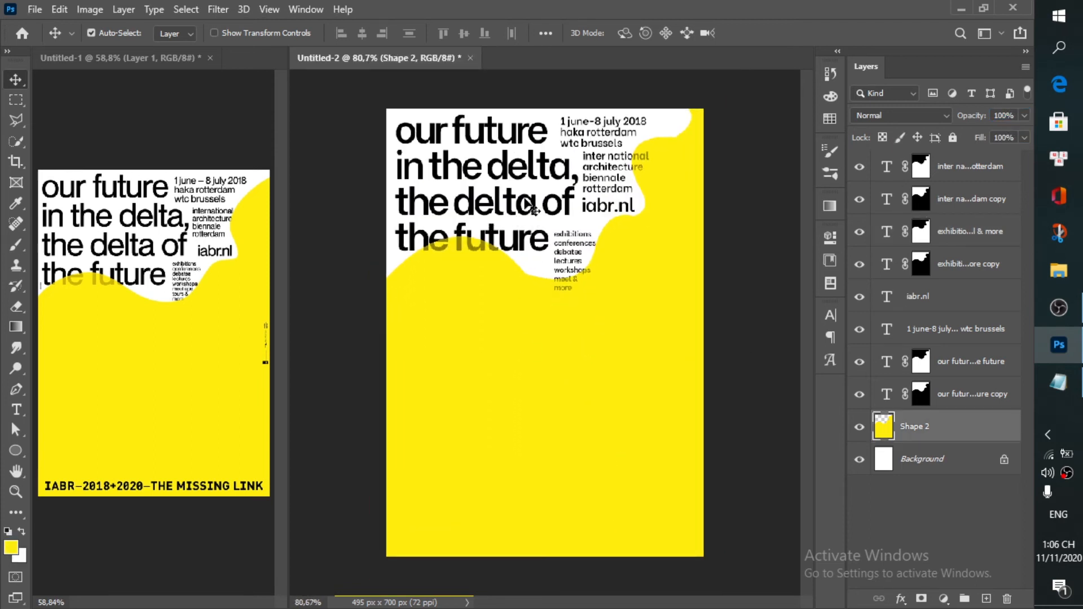
pyautogui.scroll(1, 519, 387)
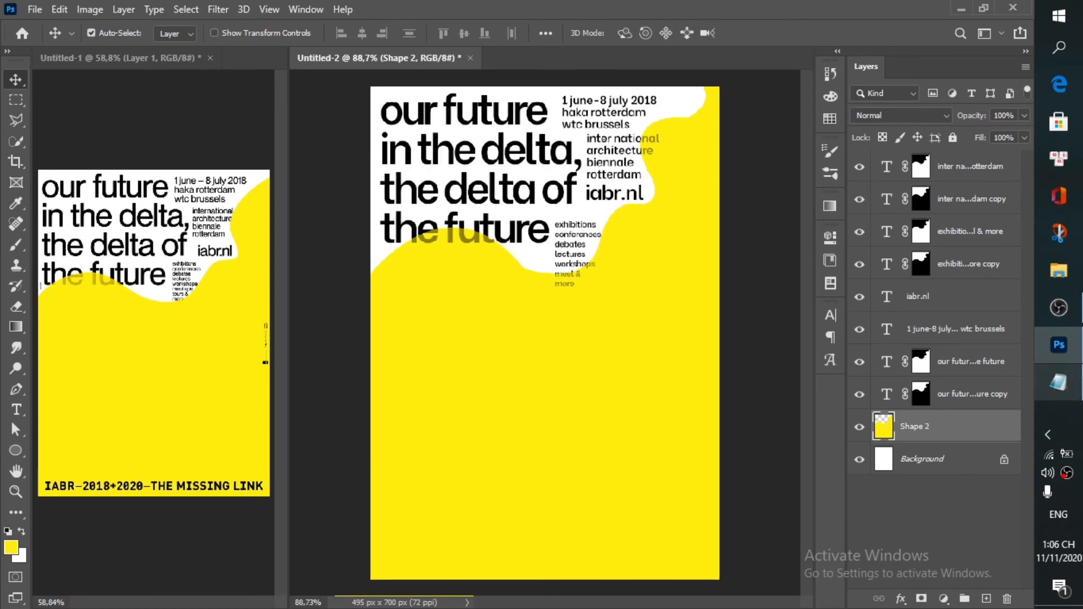
# - Copy the "IABR-2018+2020-THE MISSING LINK" line from the lyric file in Notepad and return to the Photoshop poster
pyautogui.hotkey('alt', 'Tab')
pyautogui.moveTo(472, 501); pyautogui.dragTo(246, 501)
pyautogui.hotkey('ctrl', 'c')
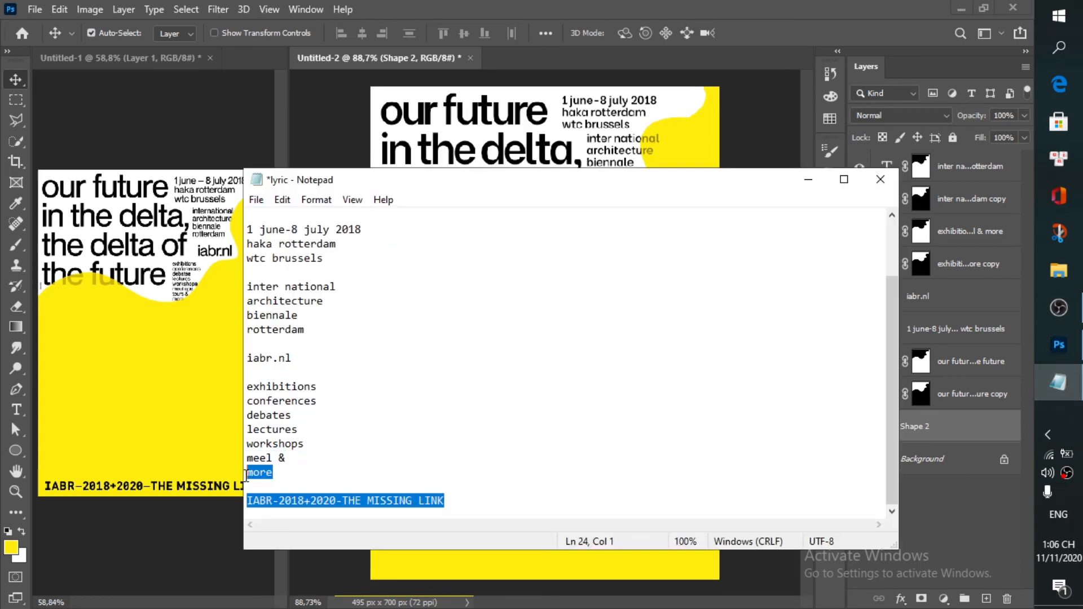
pyautogui.hotkey('alt', 'Tab')
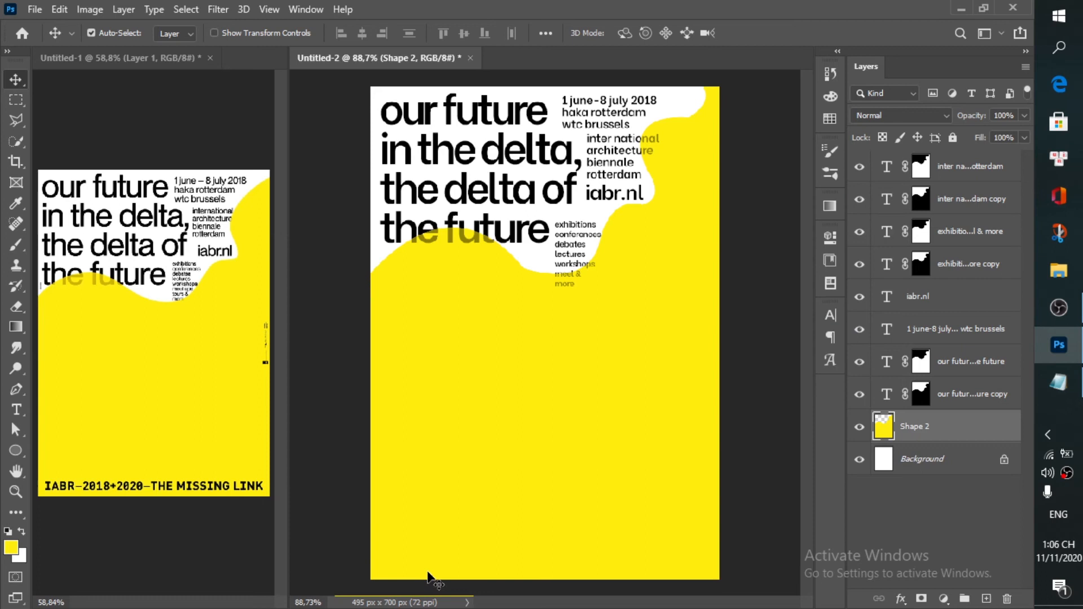
# - Add the text "IABR-2018+2020-THE MISSING LINK" along the poster's lower edge, scaled to about 29.31 pt to span nearly its full width
pyautogui.press('t')
pyautogui.click(382, 567)
pyautogui.hotkey('ctrl', 'v')
pyautogui.moveTo(439, 563); pyautogui.dragTo(710, 520)
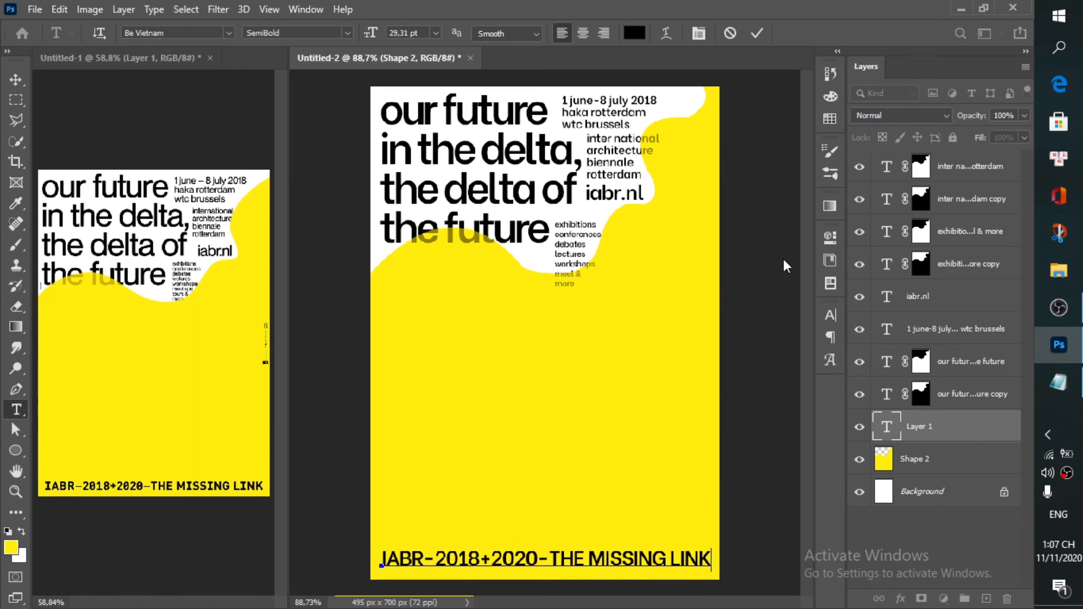
pyautogui.click(756, 33)
pyautogui.press('v')
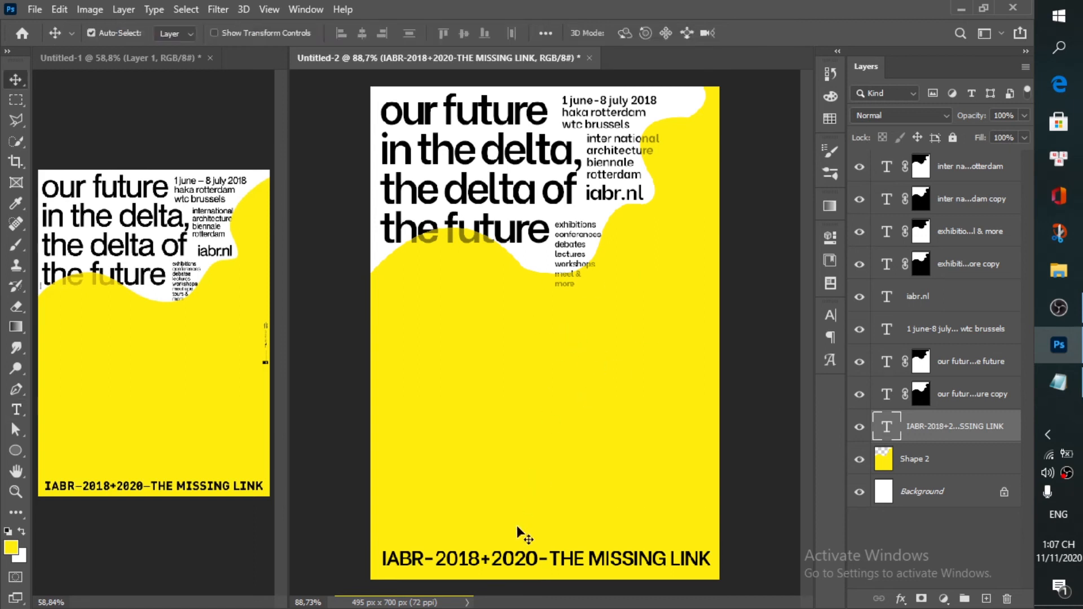
# - Move the "IABR-2018+2020-THE MISSING LINK" line slightly lower on the poster
pyautogui.moveTo(512, 562); pyautogui.dragTo(514, 563)
pyautogui.press('Down')
pyautogui.press('Down')
pyautogui.press('Down')
pyautogui.press('Down')
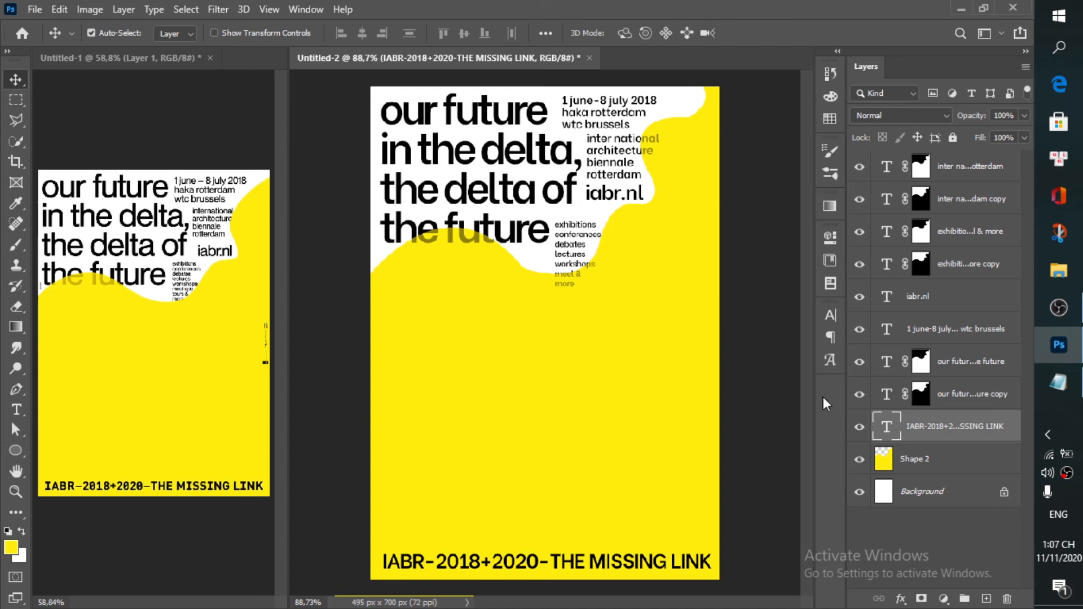
# - Set the font size of the poster's lower title line to 29 pt and re-centre it between the side edges
pyautogui.click(830, 315)
pyautogui.click(709, 358)
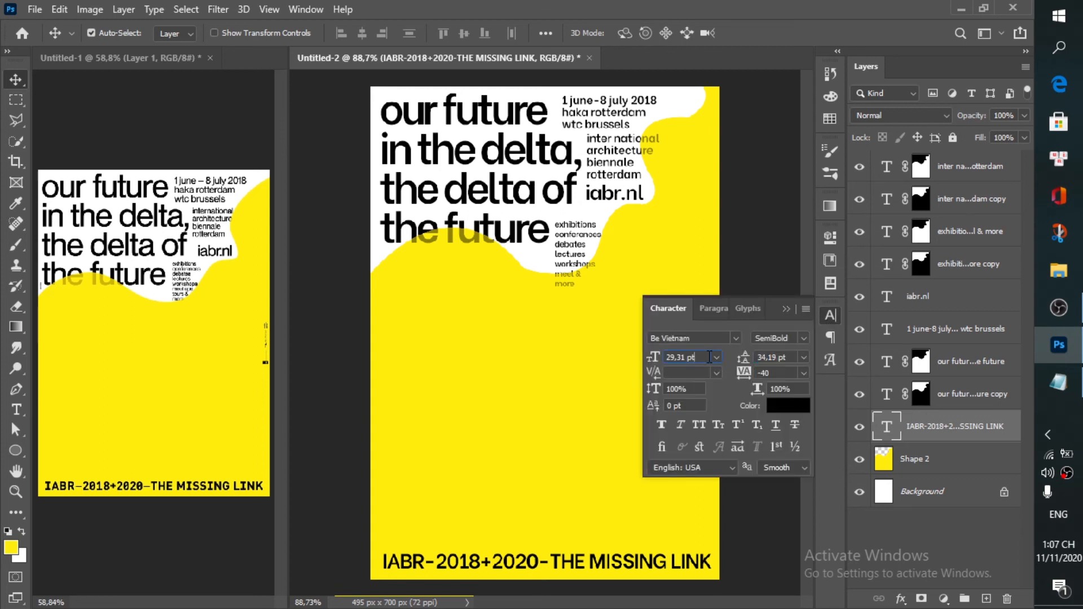
pyautogui.press('Up')
pyautogui.click(709, 357)
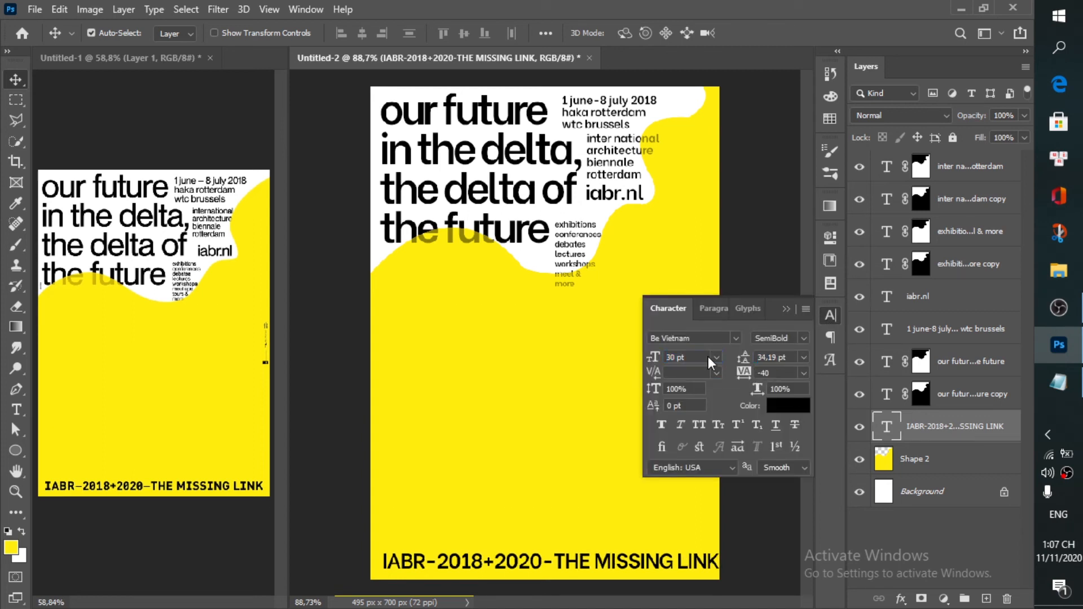
pyautogui.moveTo(643, 566); pyautogui.dragTo(636, 567)
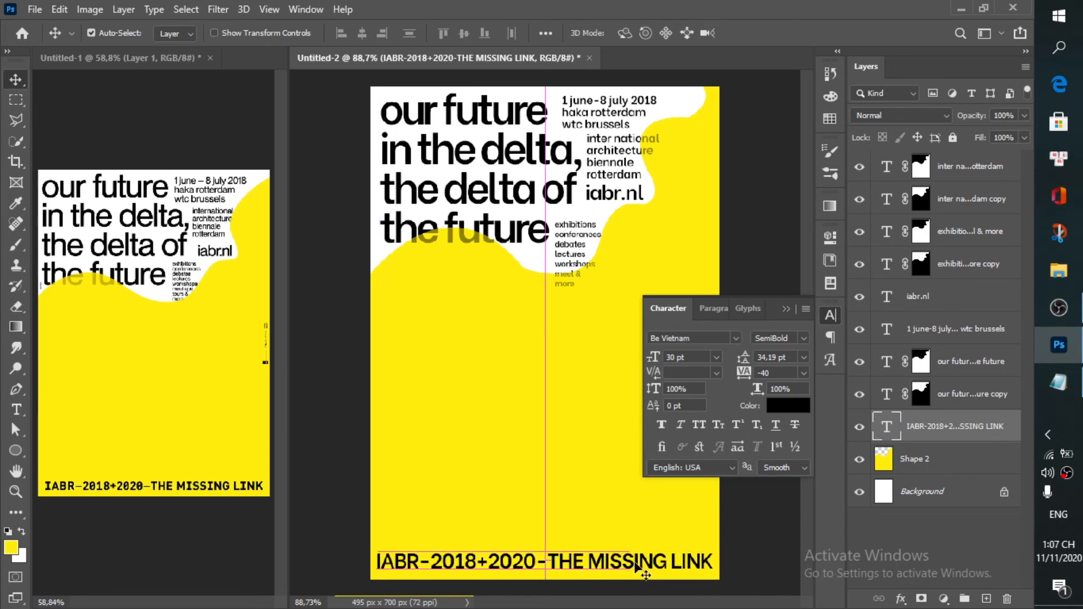
pyautogui.press('Return')
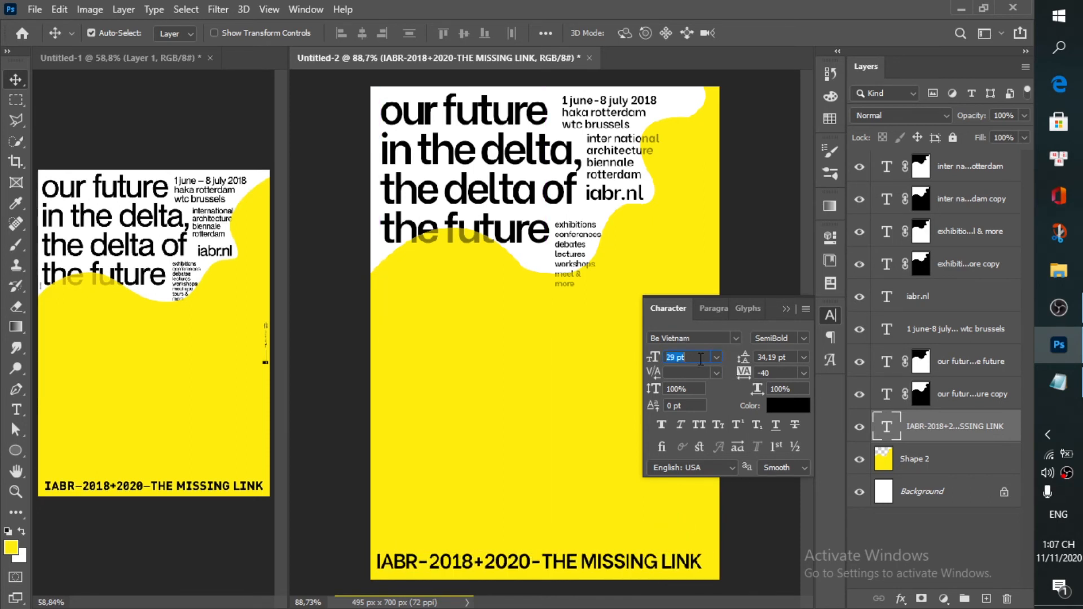
pyautogui.moveTo(571, 564)
pyautogui.mouseDown()
pyautogui.moveTo(558, 564)
pyautogui.moveTo(584, 565)
pyautogui.mouseUp()
pyautogui.hotkey('ctrl', 'z')
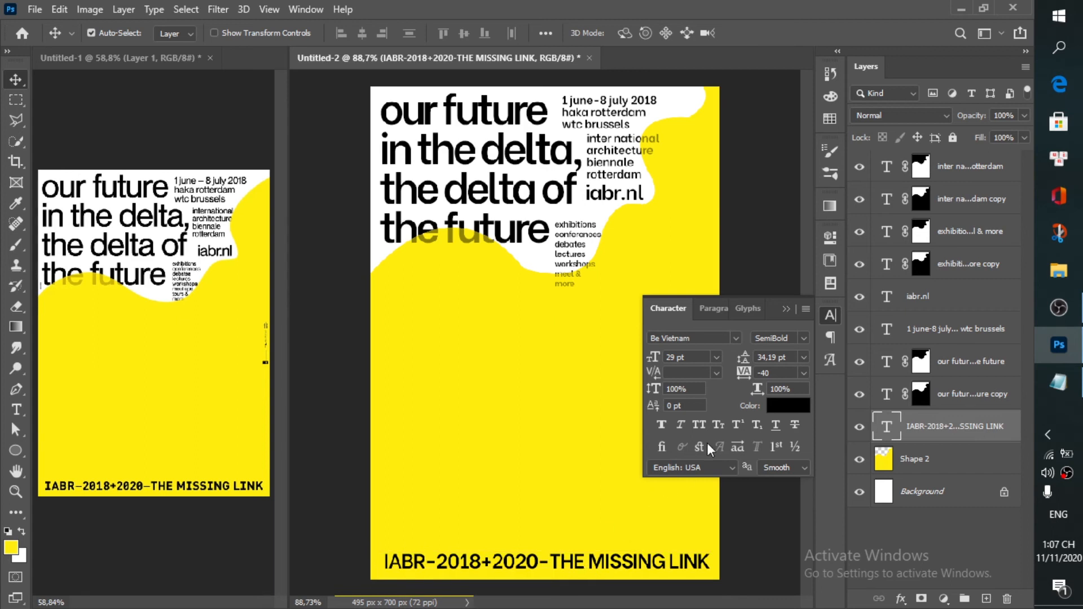
# - Fine-tune the vertical position of the lower title line in small nudges and check the whole poster
pyautogui.click(830, 316)
pyautogui.press('Down')
pyautogui.press('Down')
pyautogui.press('Down')
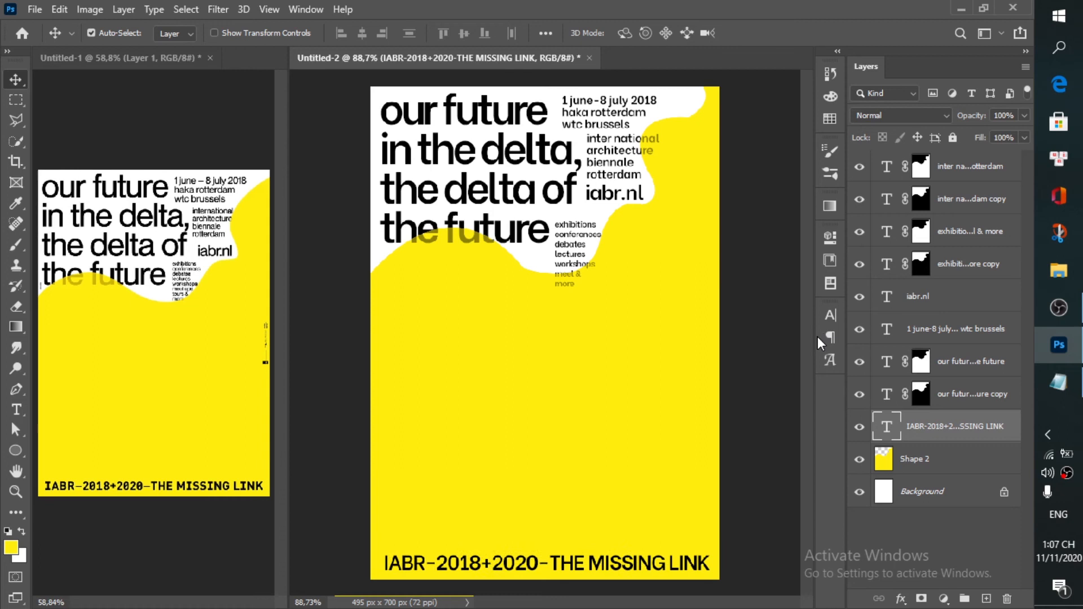
pyautogui.press('Up')
pyautogui.press('Up')
pyautogui.press('Up')
pyautogui.scroll(-5, 602, 522)
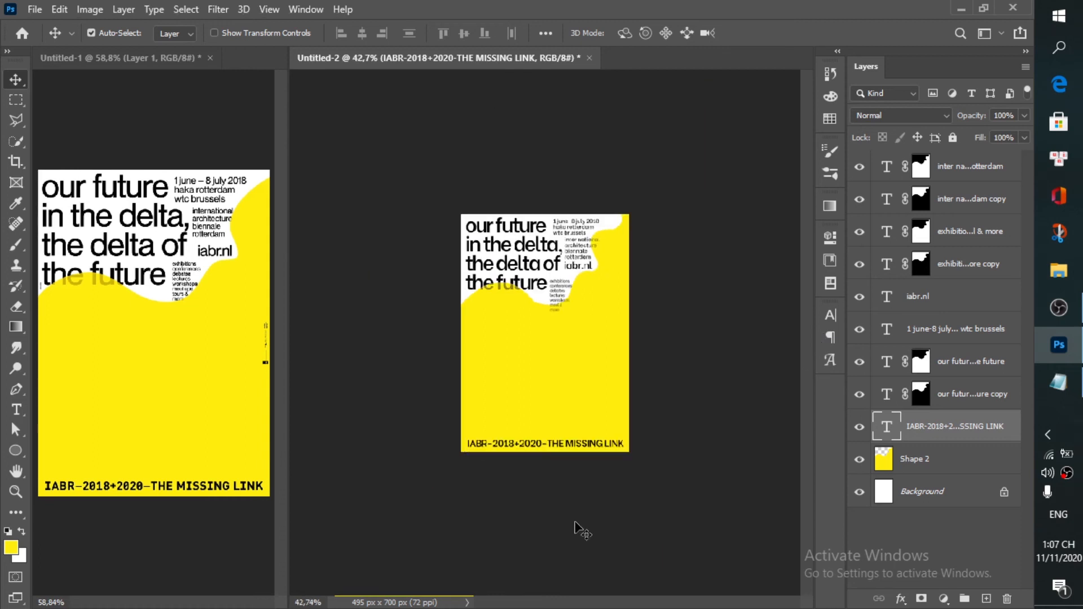
pyautogui.scroll(5, 576, 525)
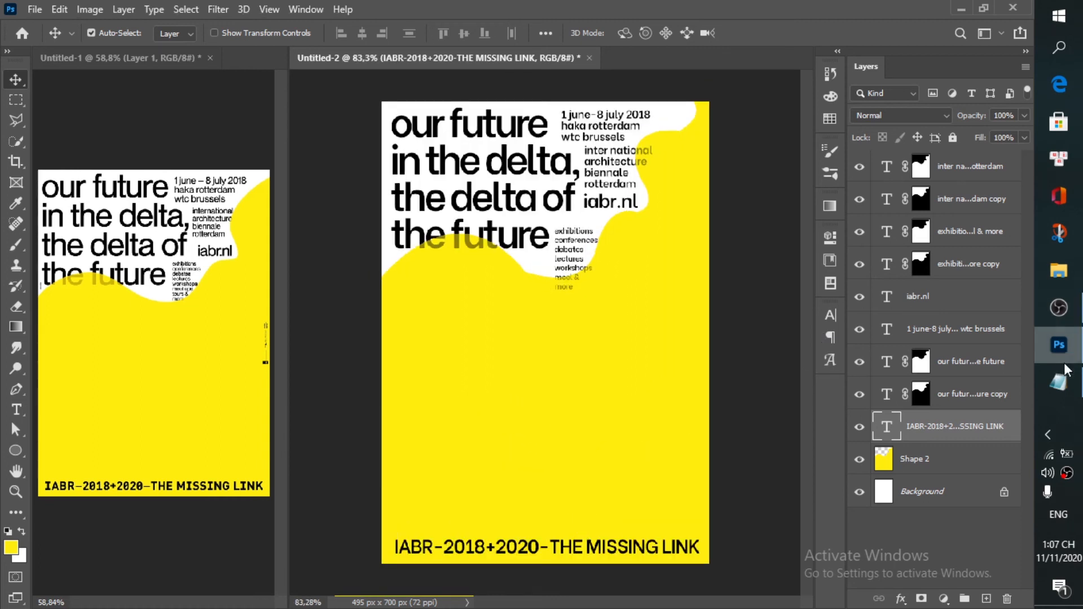
# - Add the text "VXBUN STUDIO", rotated -90° and scaled to about 17.04 pt, along the poster's right edge
pyautogui.press('t')
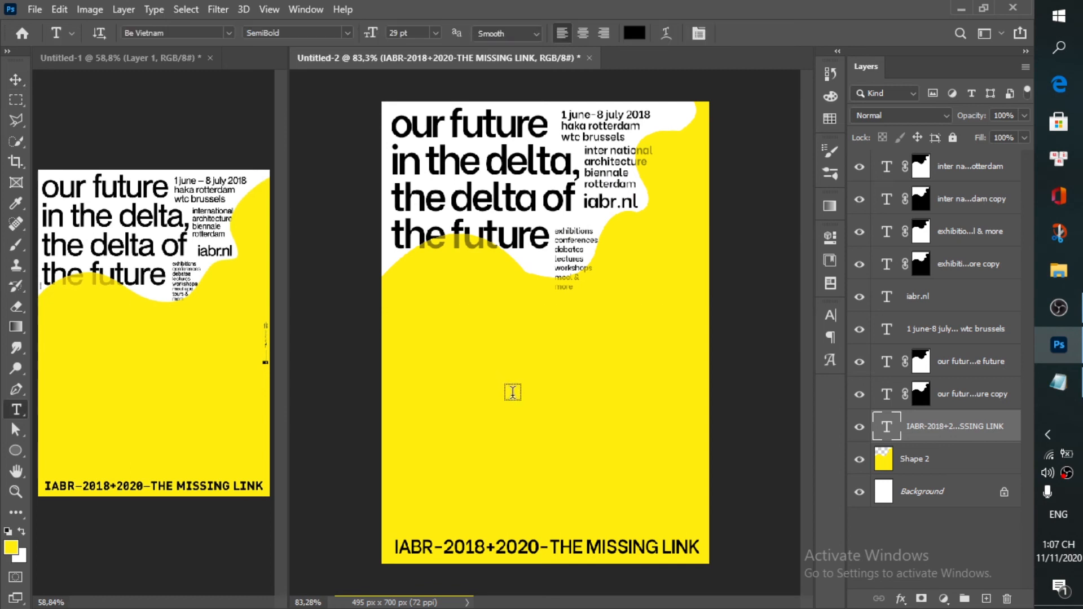
pyautogui.click(511, 394)
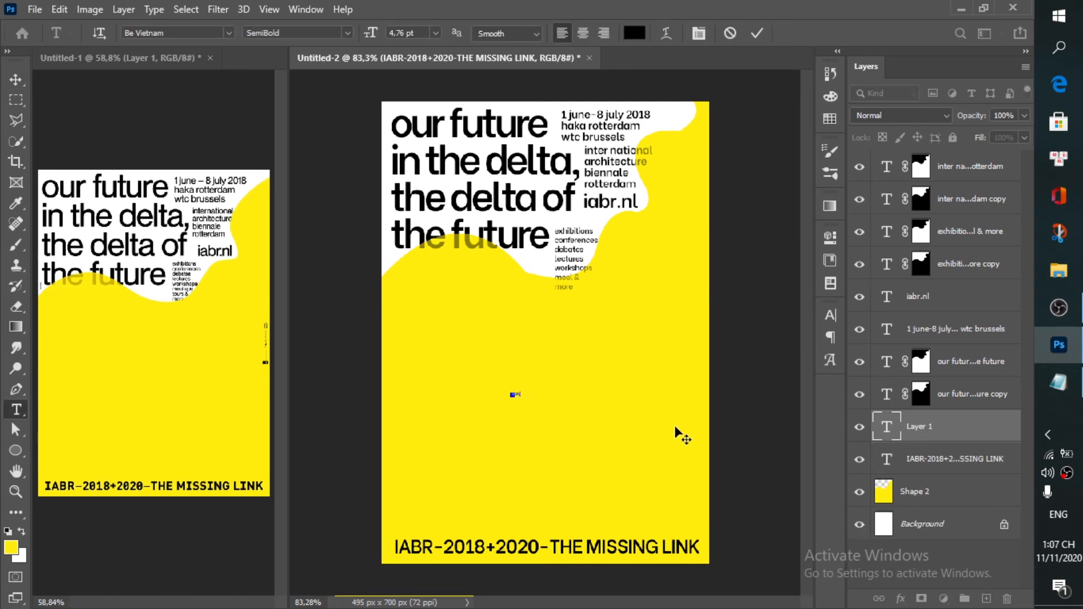
pyautogui.press('ctrl')
pyautogui.moveTo(564, 388); pyautogui.dragTo(485, 285)
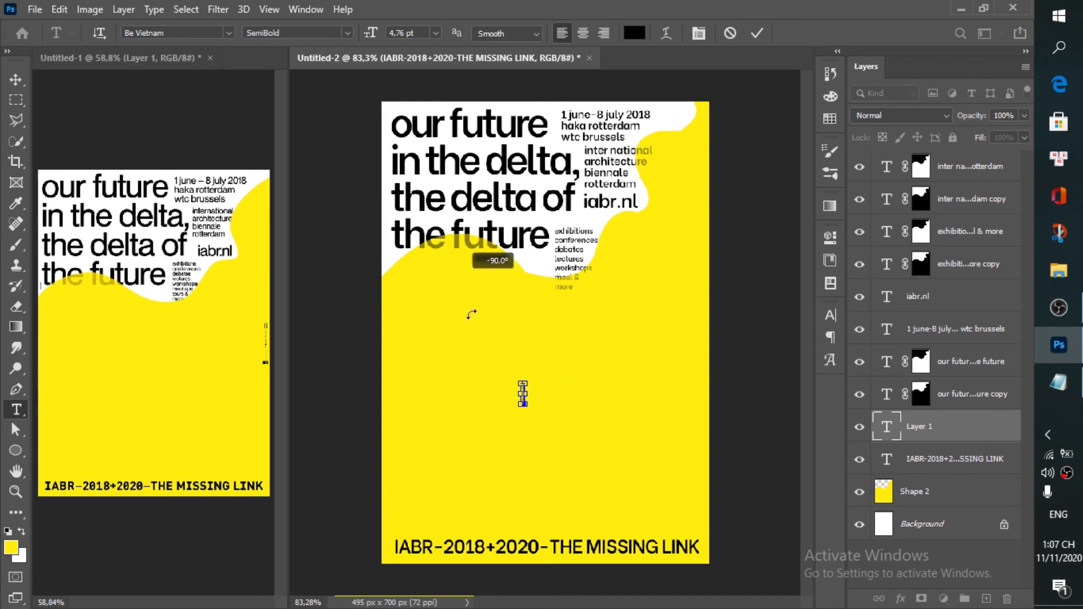
pyautogui.moveTo(516, 377); pyautogui.dragTo(497, 330)
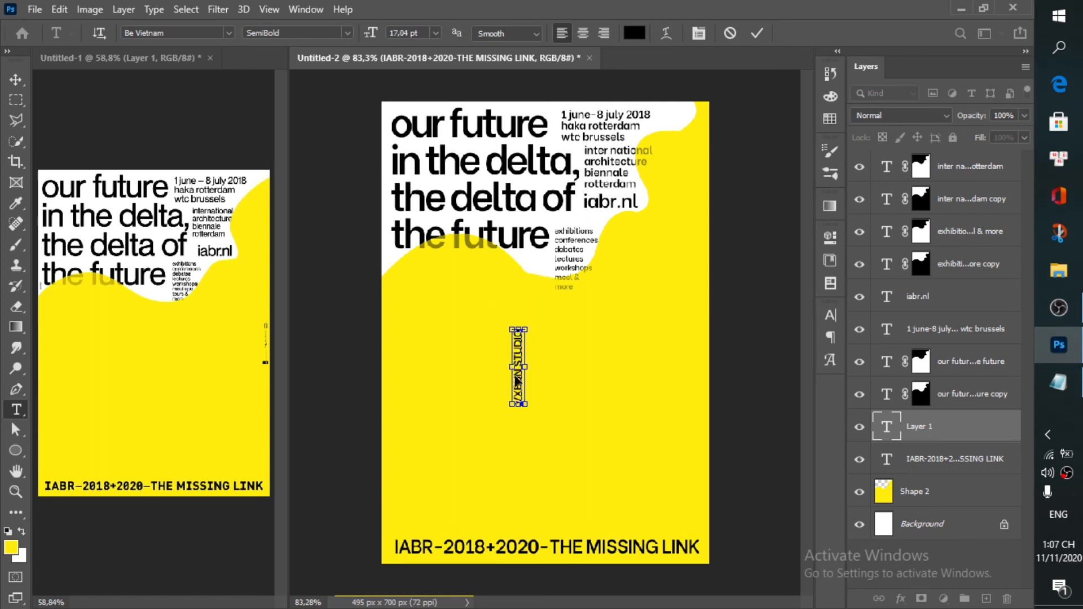
pyautogui.moveTo(520, 389); pyautogui.dragTo(704, 401)
# - Reduce the font size of the vertical studio credit to 10 pt
pyautogui.click(830, 314)
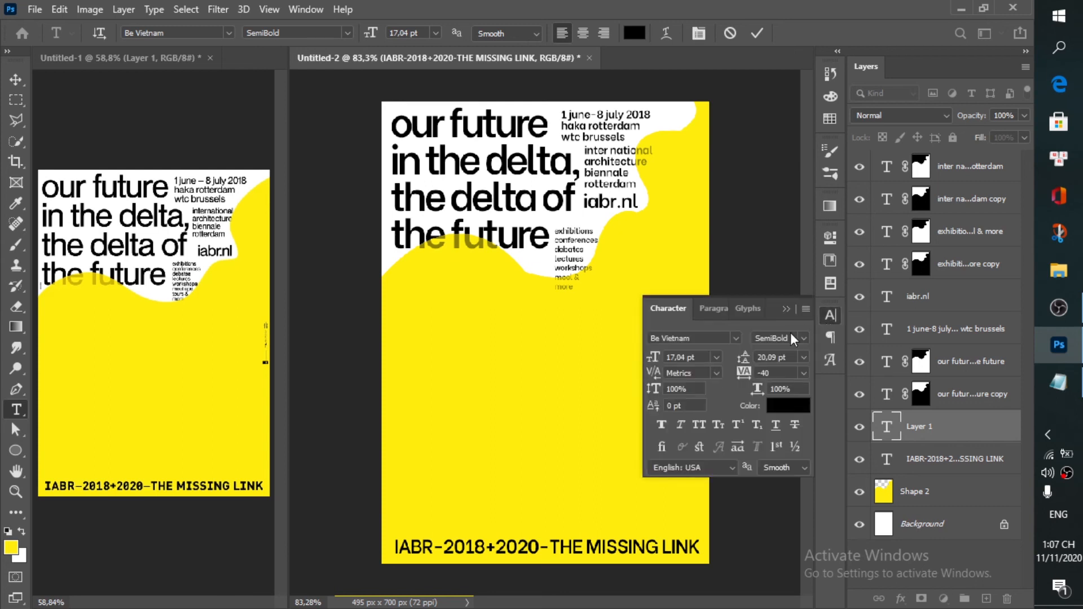
pyautogui.write('15')
pyautogui.press('Return')
pyautogui.press('Down')
pyautogui.click(829, 317)
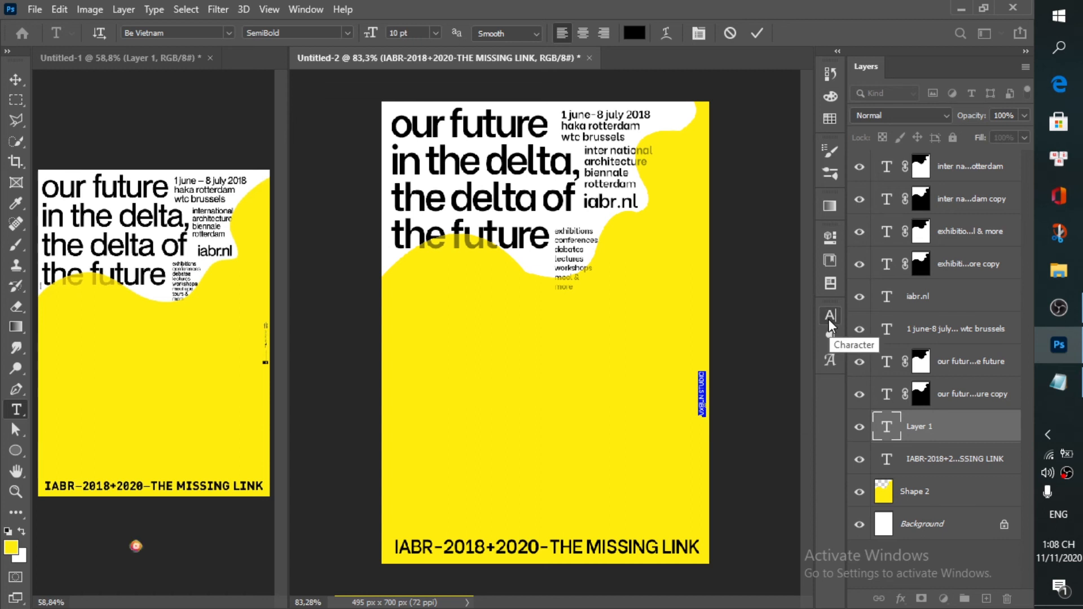
# - Retype the vertical credit in mixed case as "Vxbun Studio" and commit the text
pyautogui.press('BackSpace')
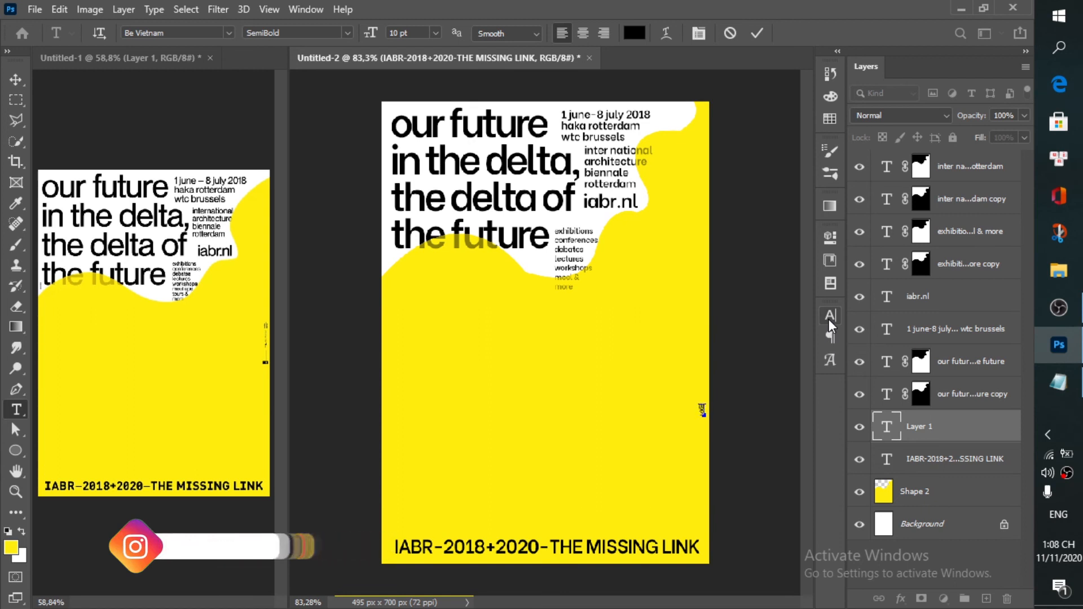
pyautogui.write('iabr')
pyautogui.press('BackSpace')
pyautogui.press('BackSpace')
pyautogui.press('BackSpace')
pyautogui.press('BackSpace')
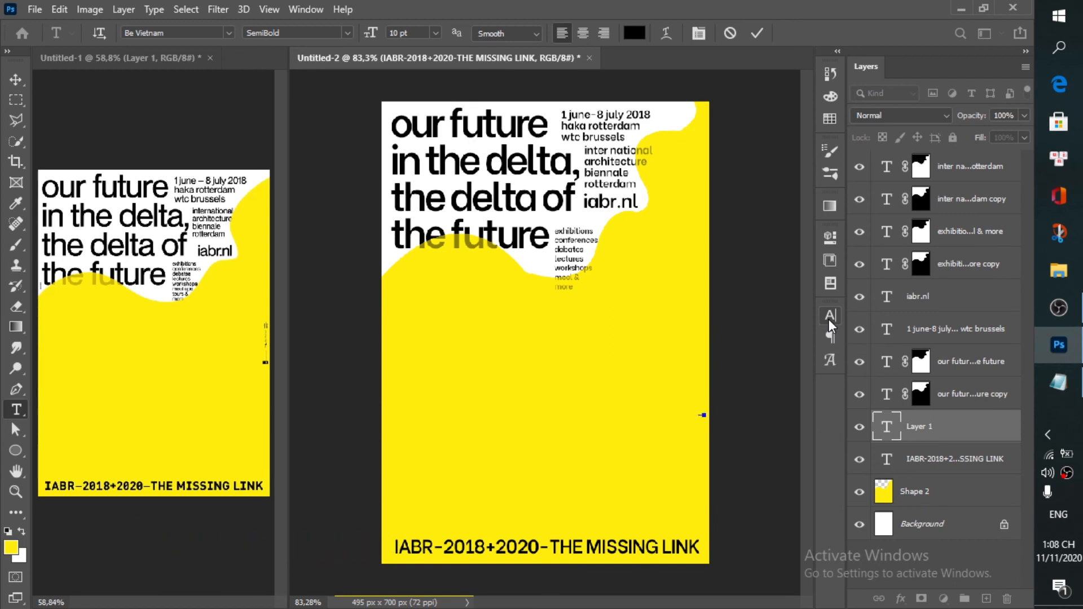
pyautogui.write('design')
pyautogui.write('Studio')
pyautogui.click(758, 33)
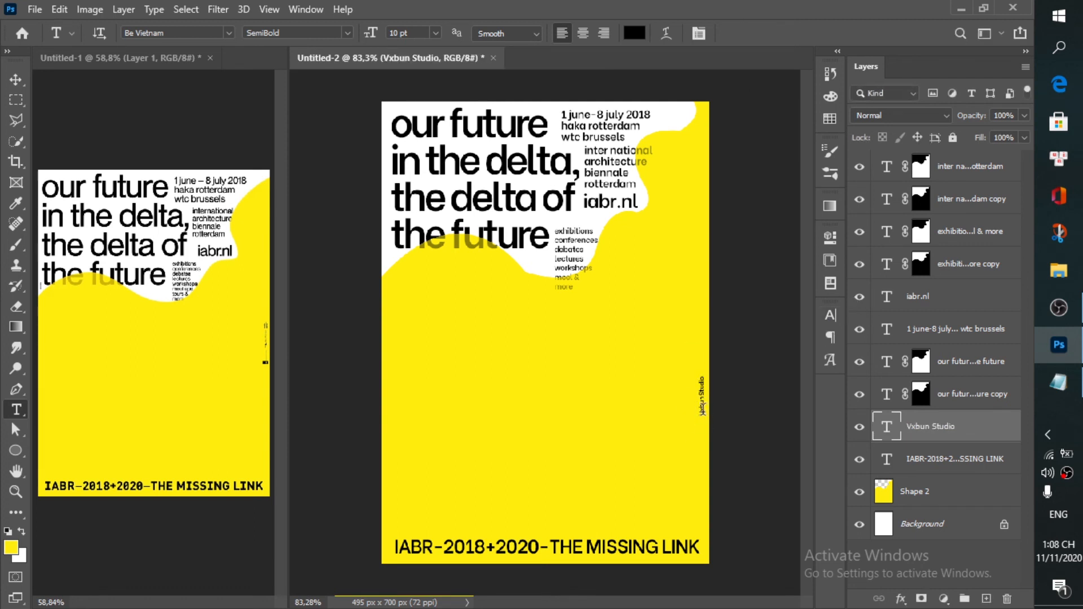
# - Move the "Vxbun Studio" credit higher along the poster's right edge
pyautogui.press('v')
pyautogui.moveTo(704, 416); pyautogui.dragTo(705, 361)
pyautogui.hotkey('ctrl', '-')
pyautogui.hotkey('ctrl', '+')
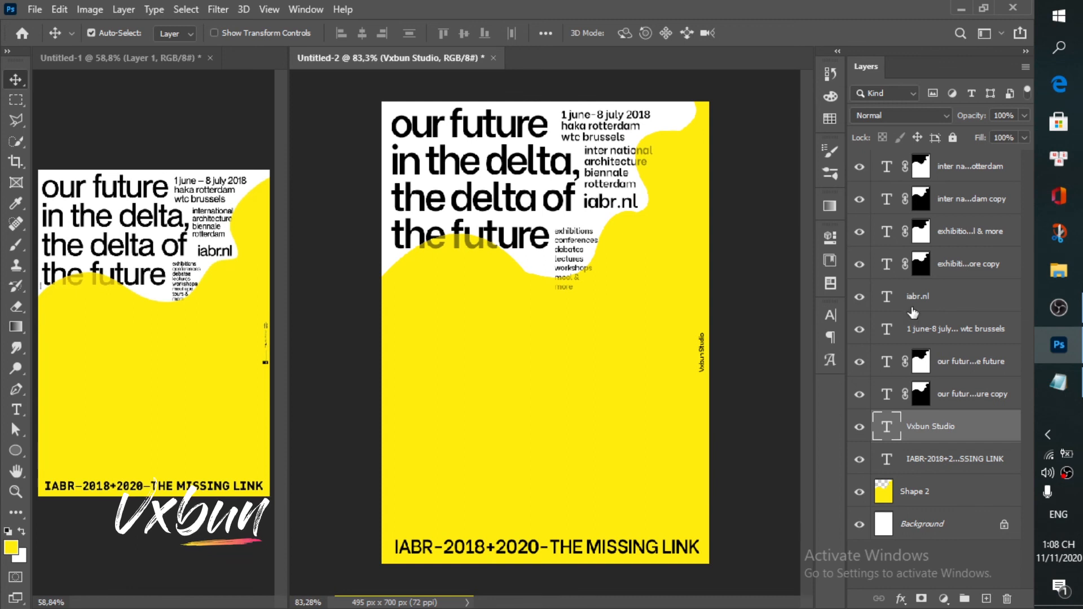
# - Switch to File Explorer and place the "logo moi1" file from the AI folder into the Photoshop poster
pyautogui.click(1059, 270)
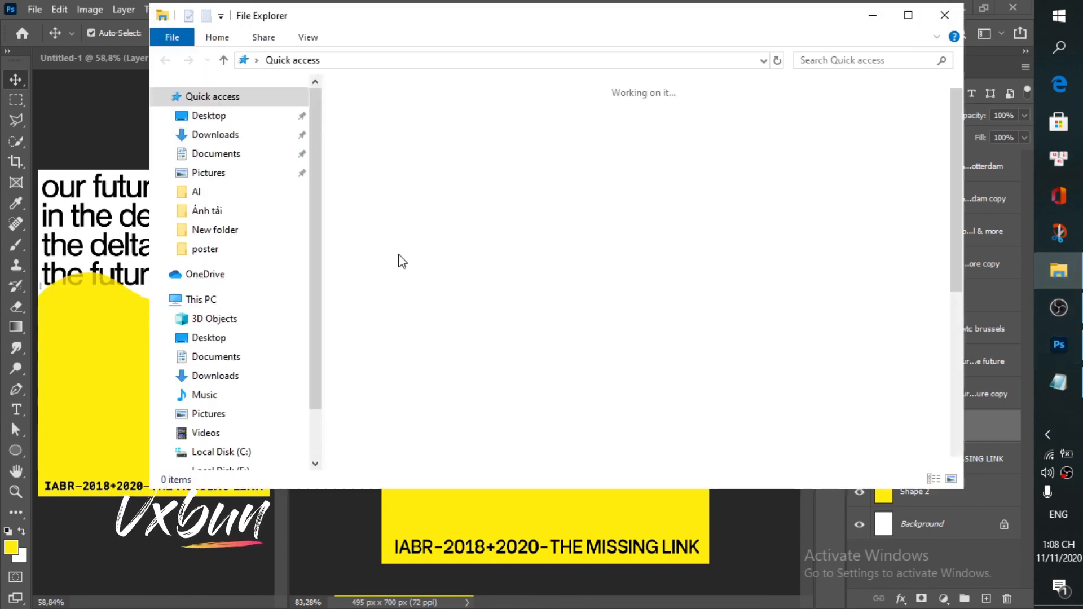
pyautogui.click(270, 192)
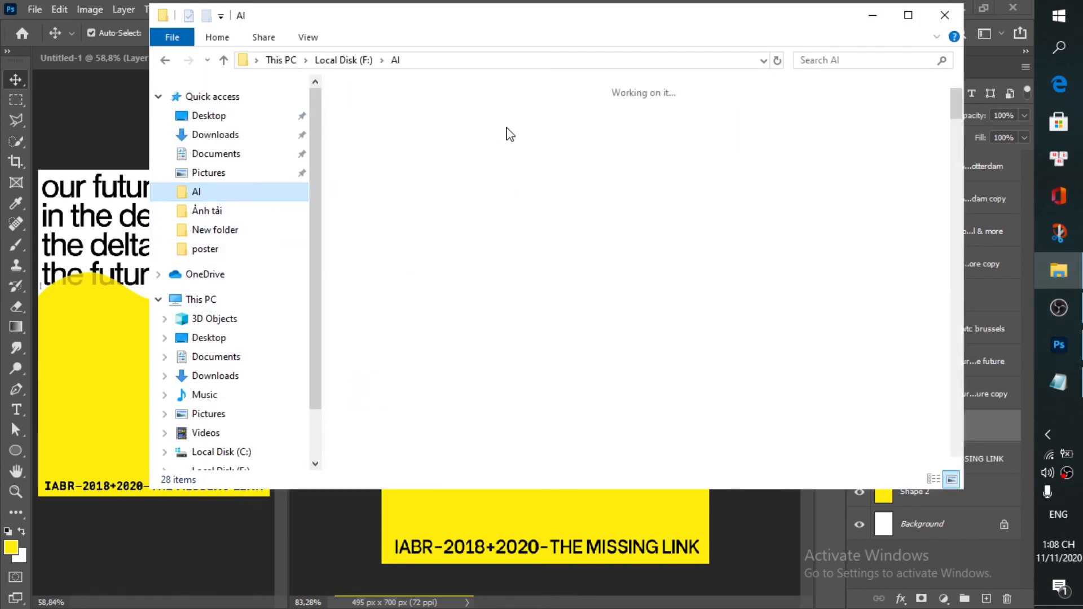
pyautogui.doubleClick(481, 135)
pyautogui.doubleClick(378, 124)
pyautogui.moveTo(728, 226); pyautogui.dragTo(627, 567)
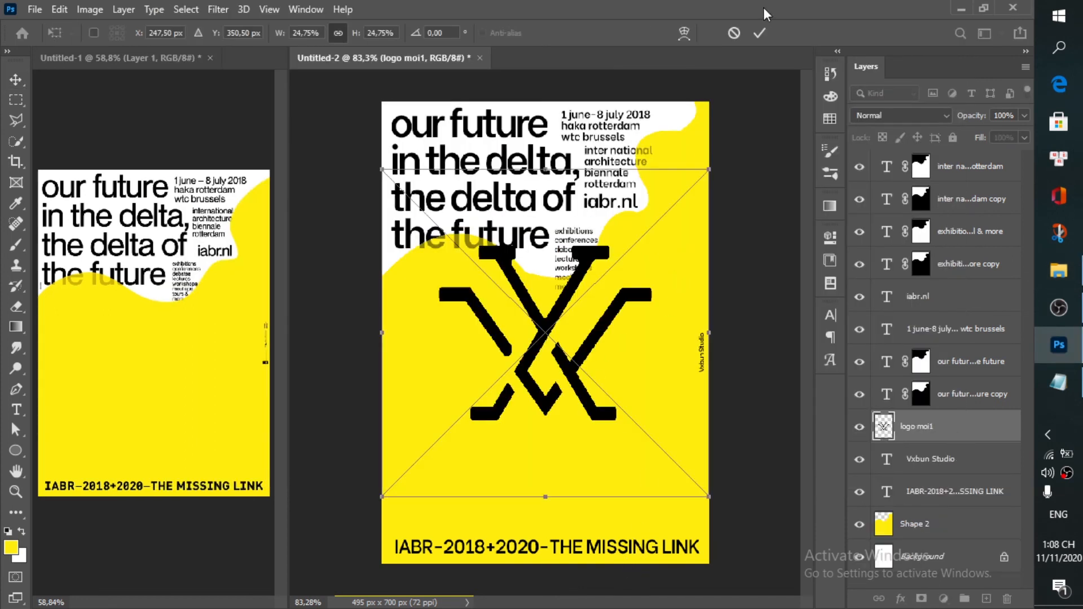
# - Rotate the placed logo -90° and scale it to 1.15% (23 px) near the poster's right edge
pyautogui.moveTo(723, 191); pyautogui.dragTo(398, 210)
pyautogui.moveTo(382, 169); pyautogui.dragTo(730, 434)
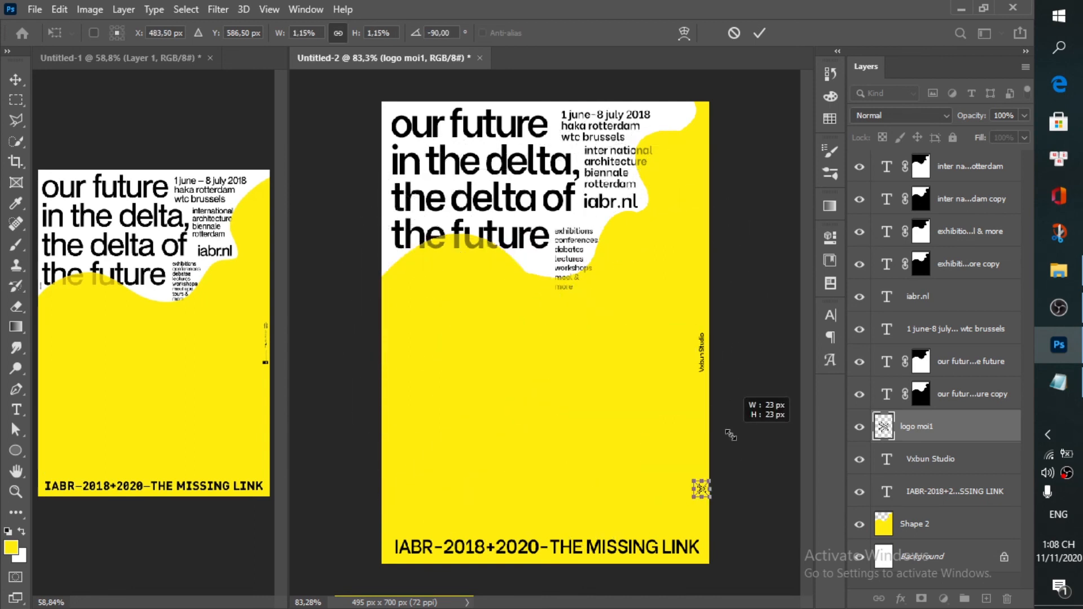
pyautogui.click(759, 32)
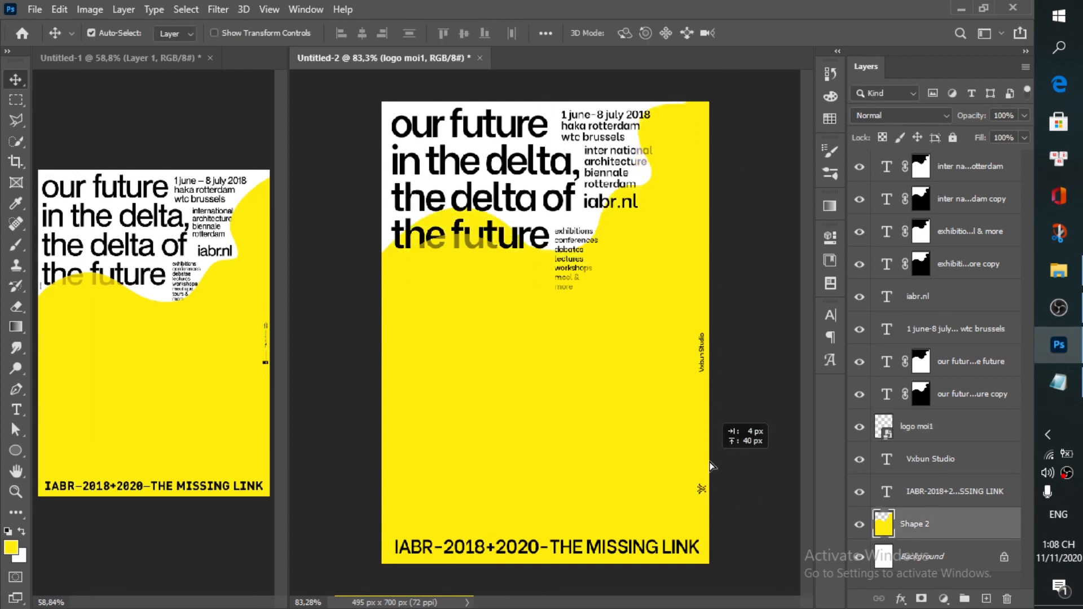
# - Move the logo directly below the "Vxbun Studio" credit and align the text with it
pyautogui.click(704, 486)
pyautogui.moveTo(704, 486); pyautogui.dragTo(704, 390)
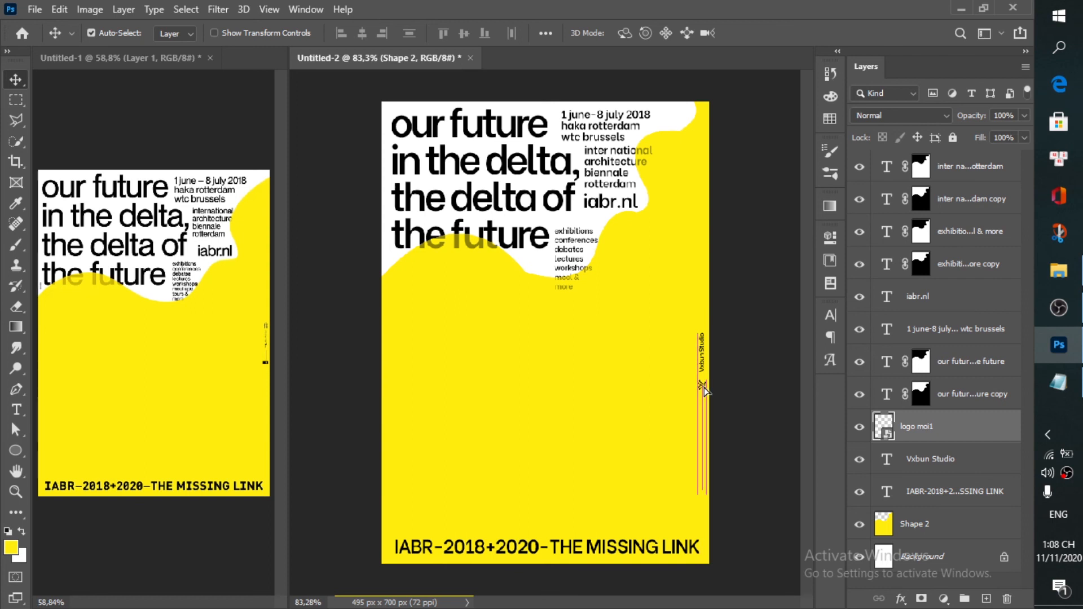
pyautogui.scroll(3, 705, 388)
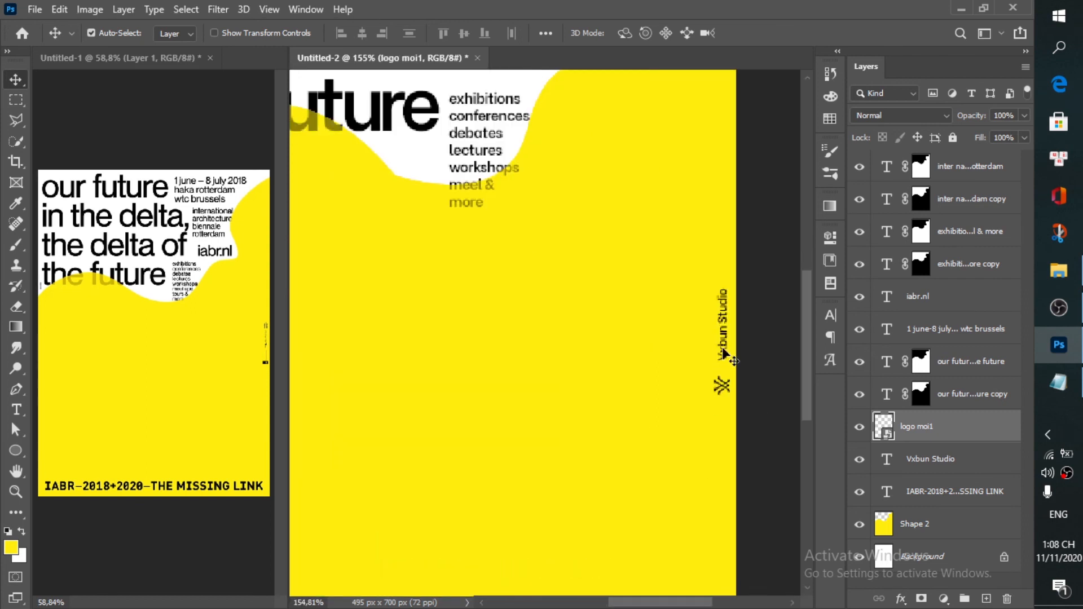
pyautogui.moveTo(721, 356); pyautogui.dragTo(722, 362)
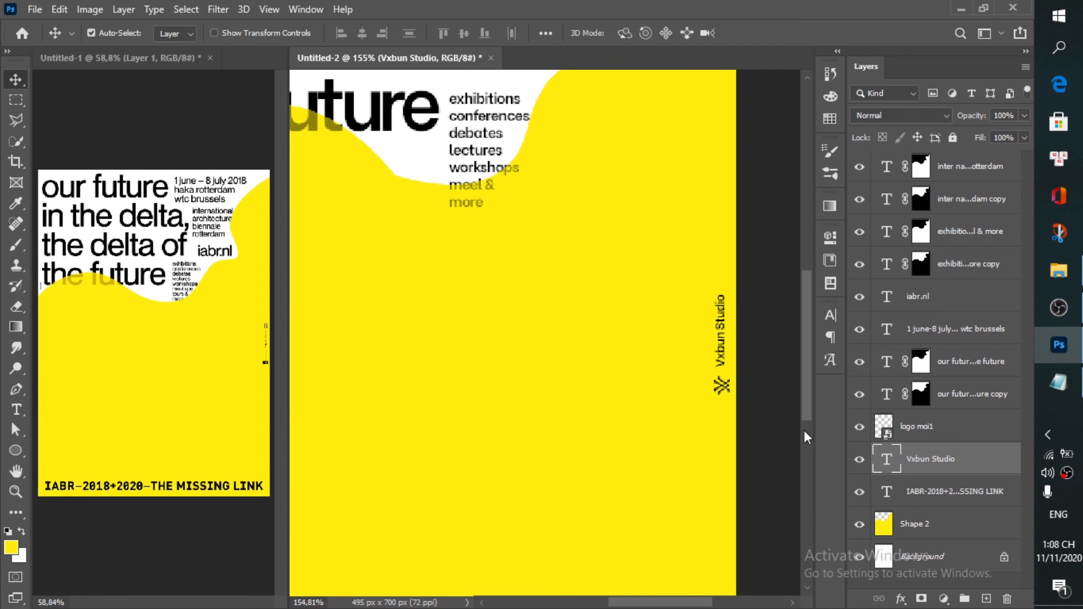
pyautogui.press('Right')
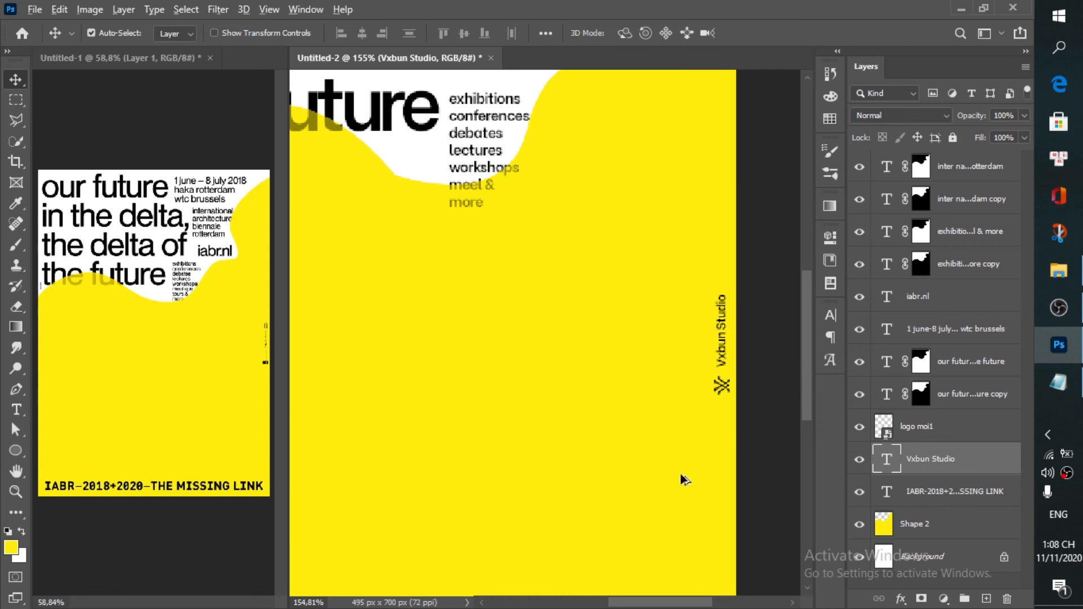
pyautogui.scroll(-3, 682, 478)
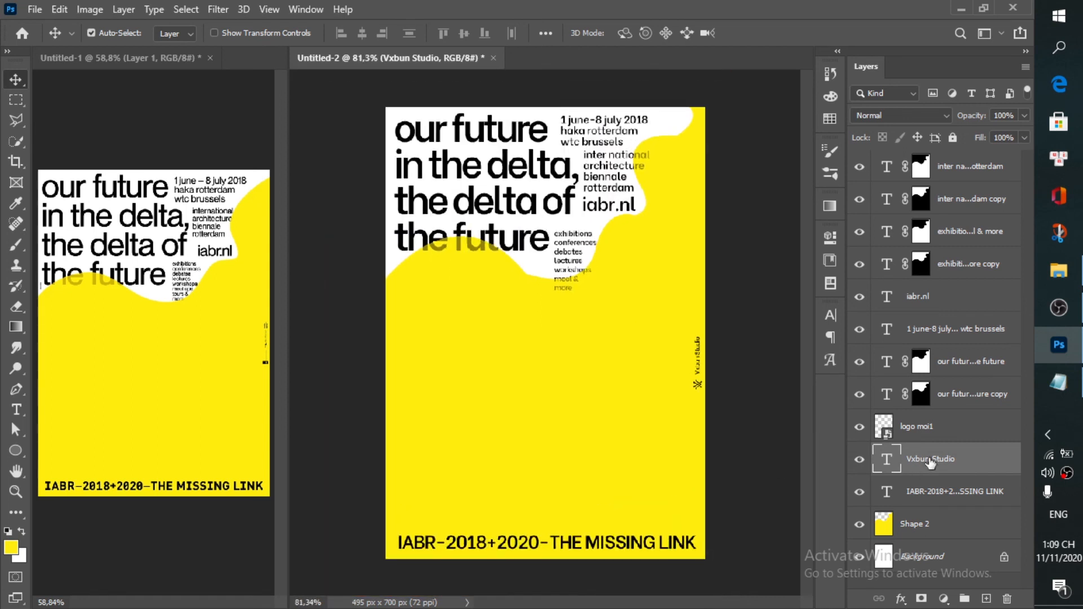
# - Merge the logo and "Vxbun Studio" layers, and nudge the merged credit slightly up and inward from the poster's right edge
pyautogui.keyDown('shift'); pyautogui.click(932, 432); pyautogui.keyUp('shift')
pyautogui.hotkey('ctrl', 'e')
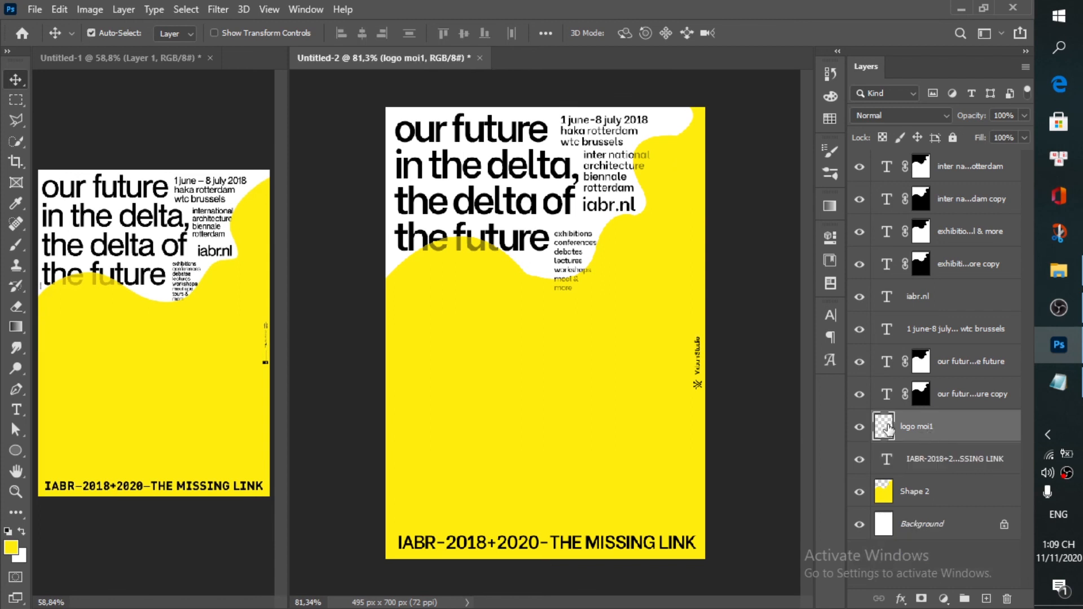
pyautogui.press('Left')
pyautogui.press('Left')
pyautogui.press('Left')
pyautogui.press('Left')
pyautogui.press('Left')
pyautogui.press('Up')
pyautogui.press('Up')
pyautogui.press('Up')
pyautogui.press('Up')
pyautogui.press('Up')
pyautogui.press('Up')
pyautogui.press('Up')
pyautogui.press('Up')
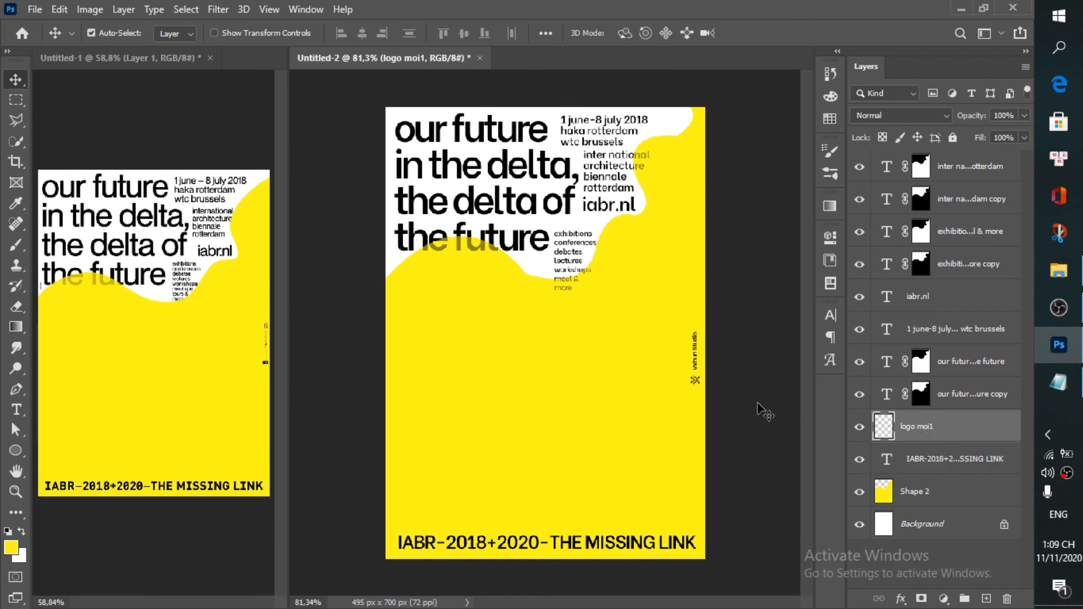
pyautogui.click(551, 395)
pyautogui.scroll(-1, 551, 395)
pyautogui.scroll(1, 551, 395)
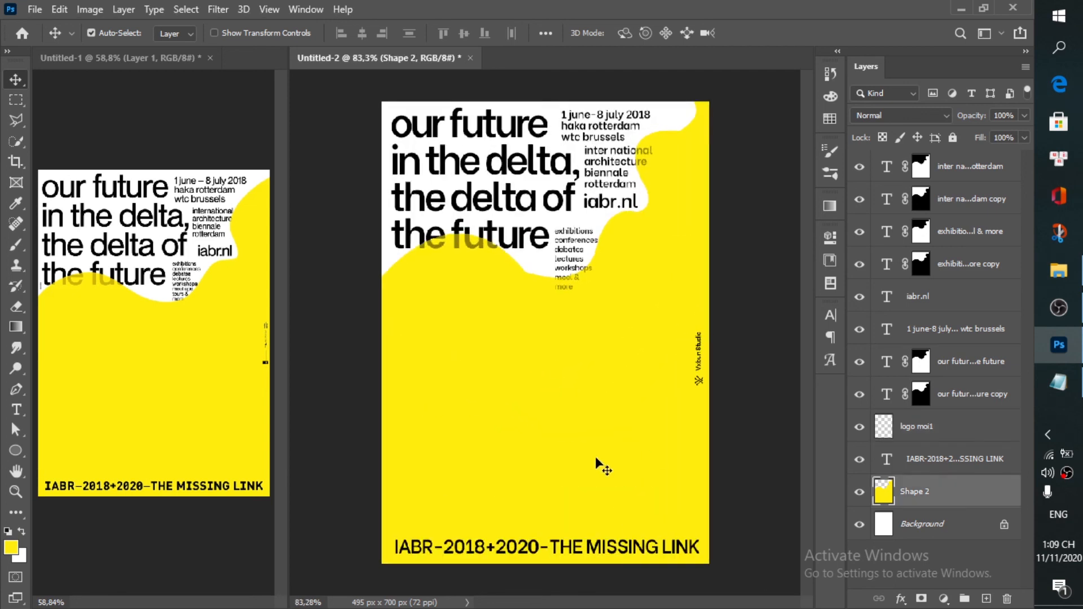